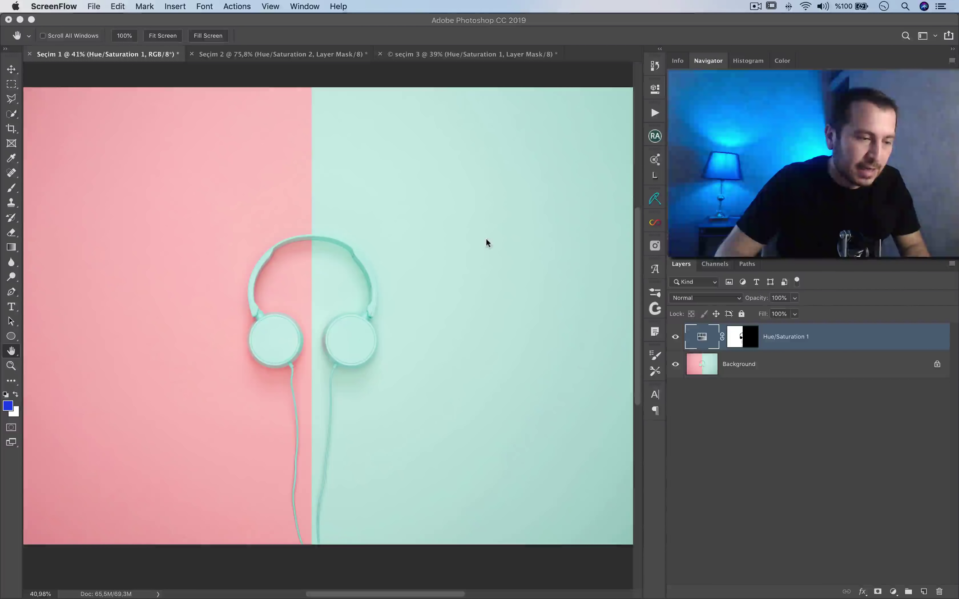
# Open the Hue/Saturation 1 settings and test shifting the pink half's hue toward cyan
pyautogui.click(699, 392)
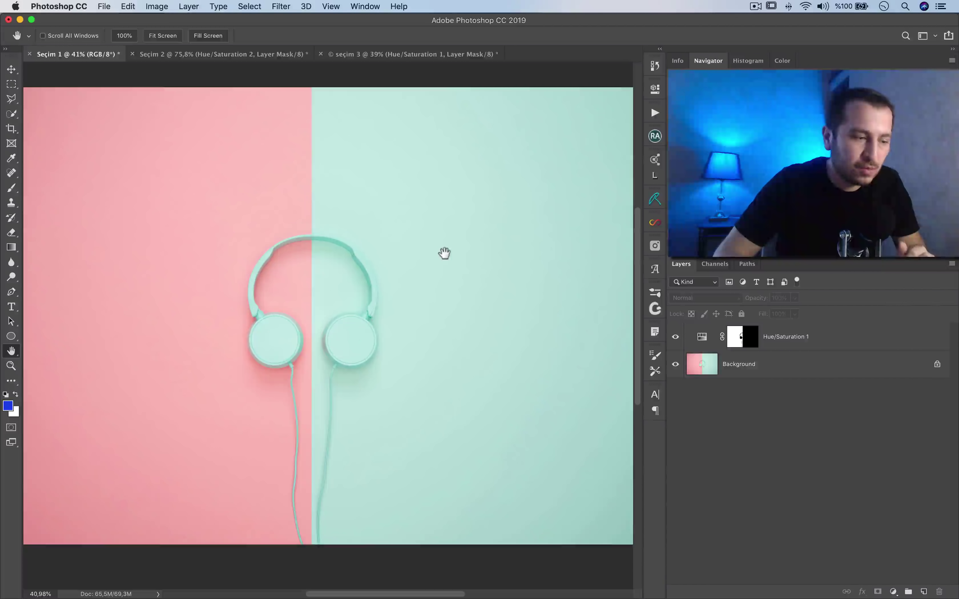
pyautogui.moveTo(407, 259); pyautogui.dragTo(441, 259)
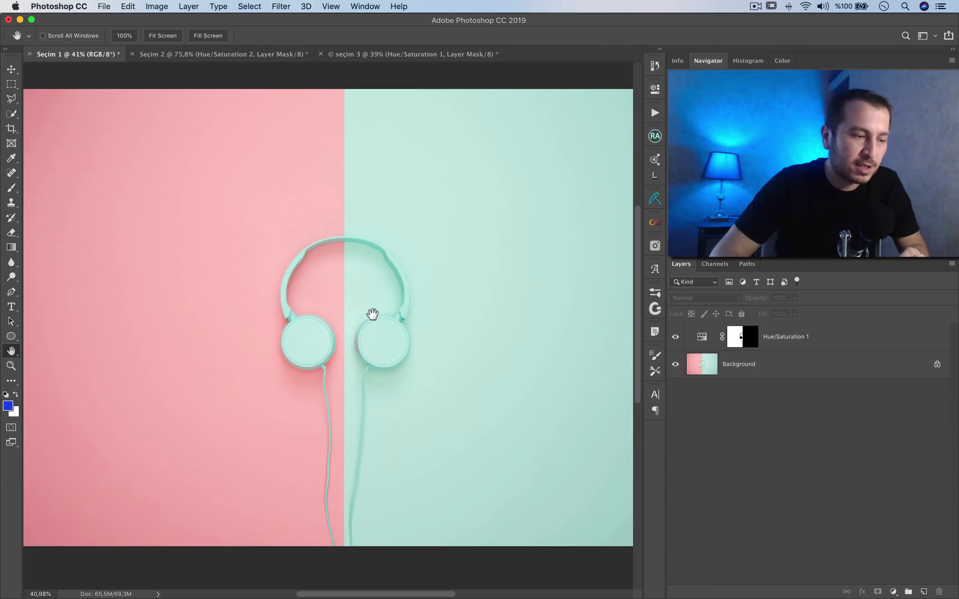
pyautogui.moveTo(408, 328); pyautogui.dragTo(428, 340)
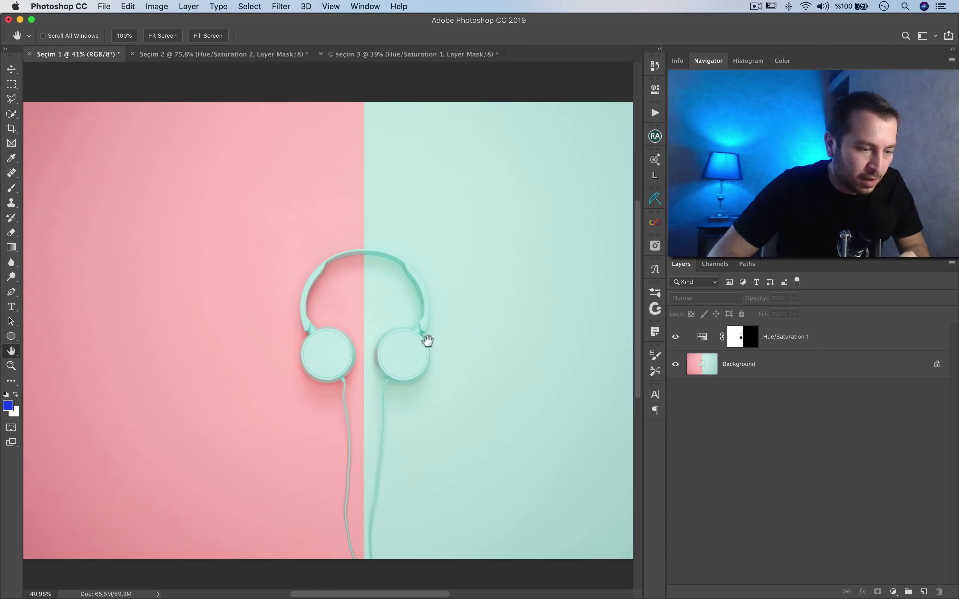
pyautogui.doubleClick(702, 339)
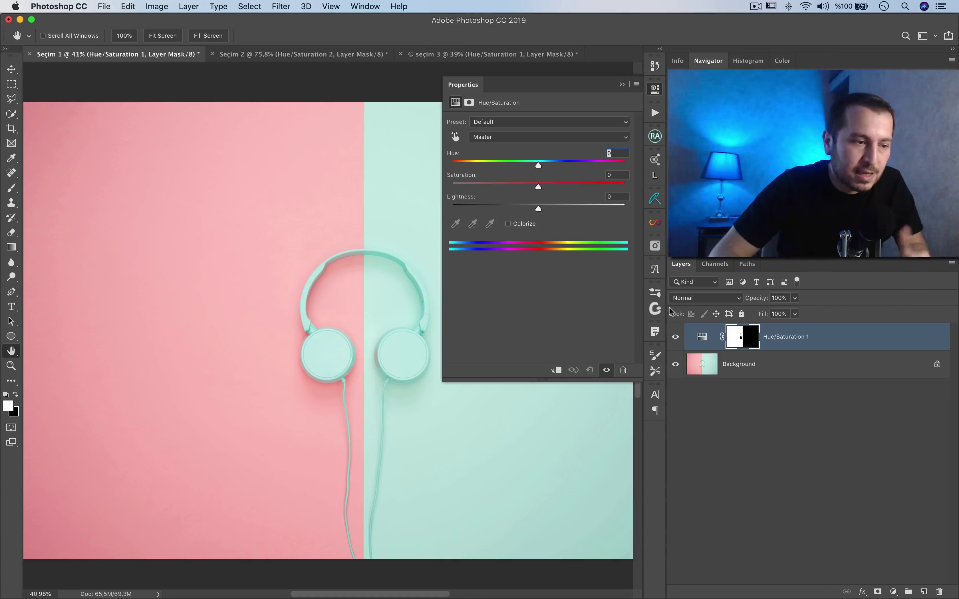
pyautogui.moveTo(538, 165); pyautogui.dragTo(620, 176)
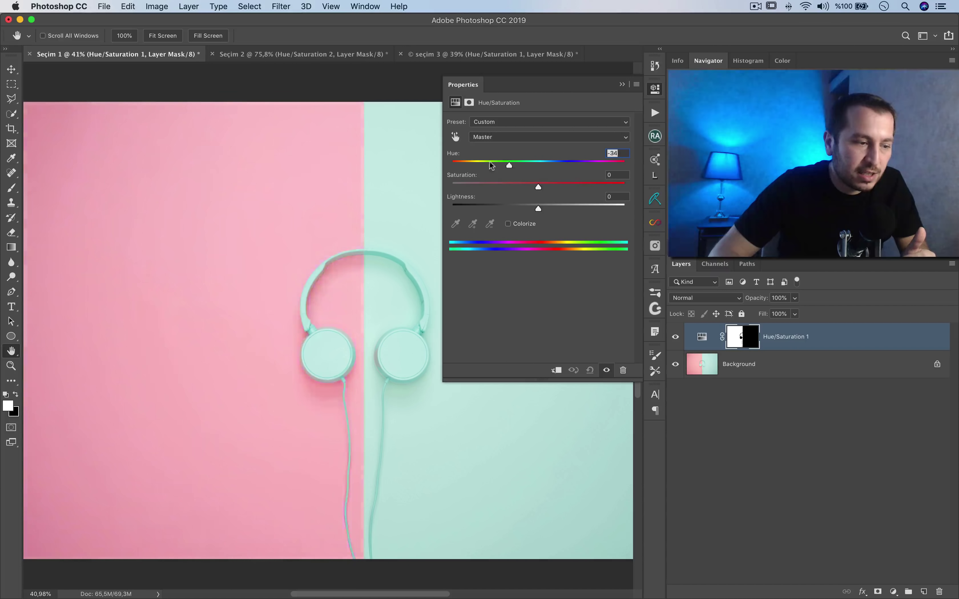
pyautogui.write('148')
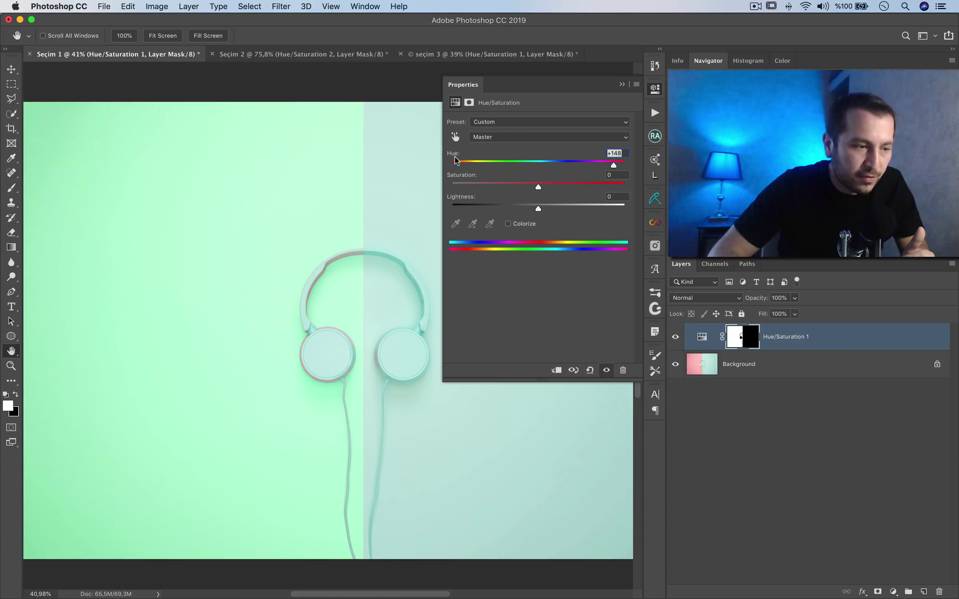
pyautogui.write('0')
# Try shifting the pink half's hue toward yellow, then further to green
pyautogui.moveTo(343, 216)
pyautogui.mouseDown()
pyautogui.moveTo(242, 203)
pyautogui.moveTo(195, 209)
pyautogui.mouseUp()
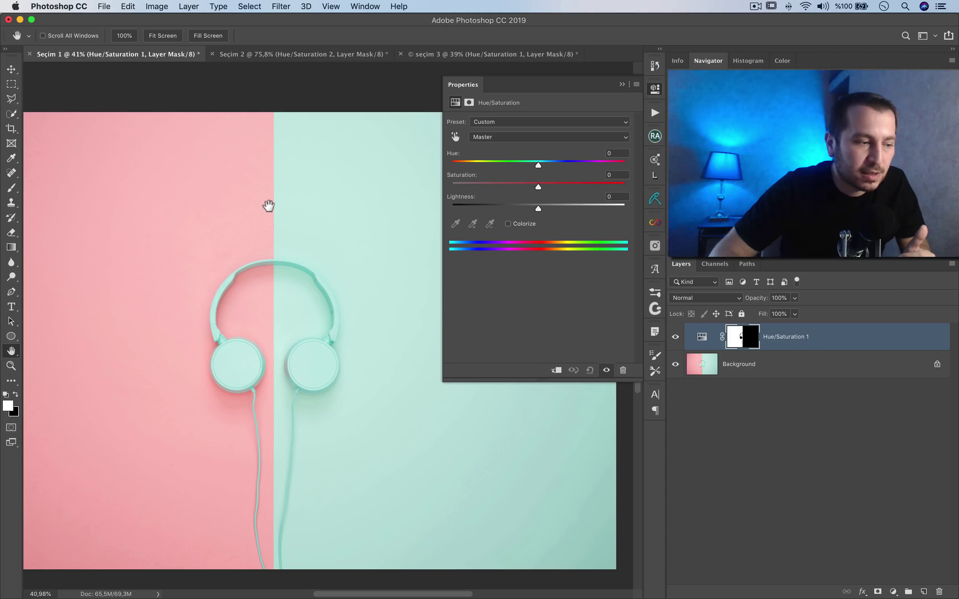
pyautogui.moveTo(538, 165); pyautogui.dragTo(590, 164)
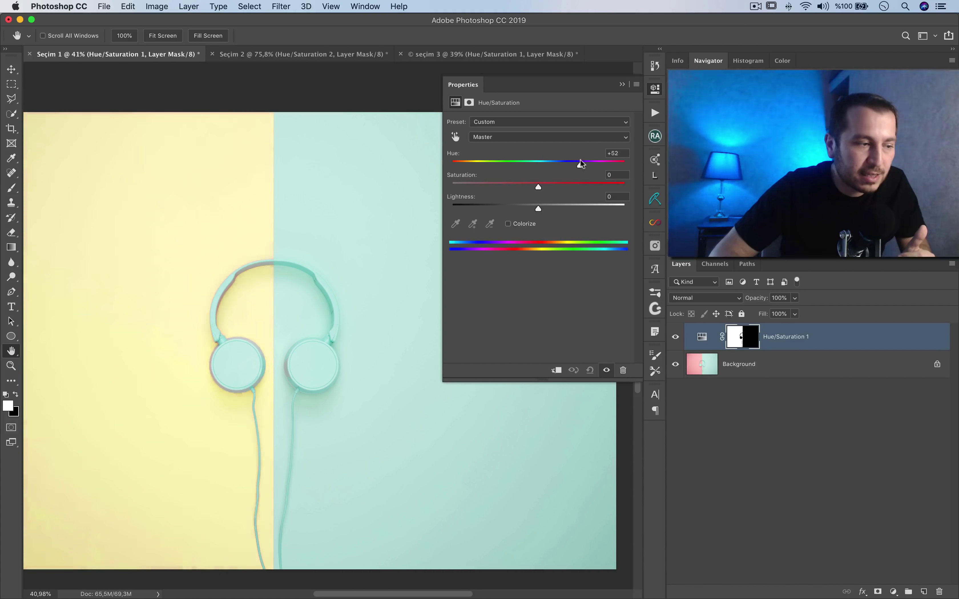
pyautogui.moveTo(590, 163); pyautogui.dragTo(608, 164)
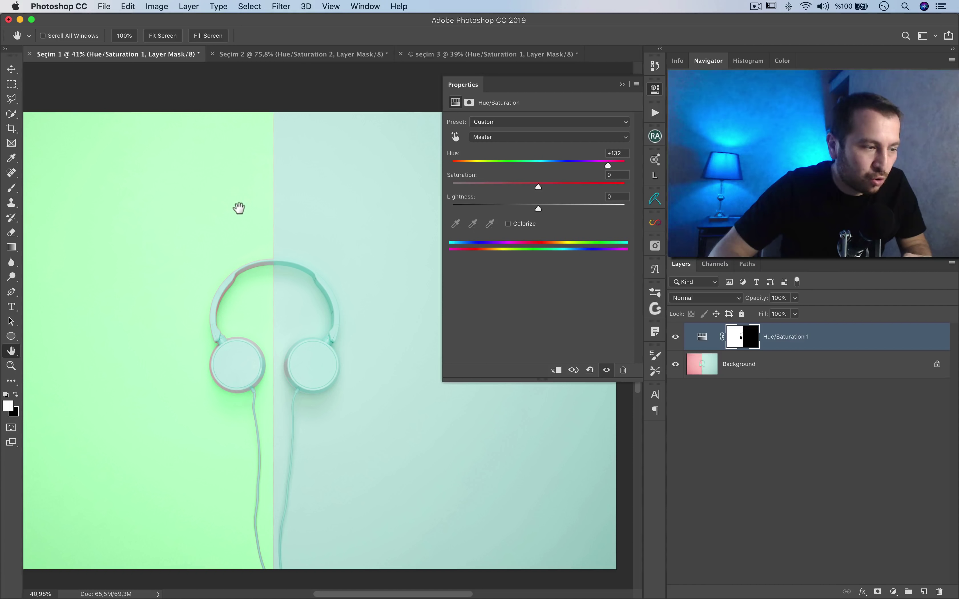
pyautogui.moveTo(607, 165); pyautogui.dragTo(612, 164)
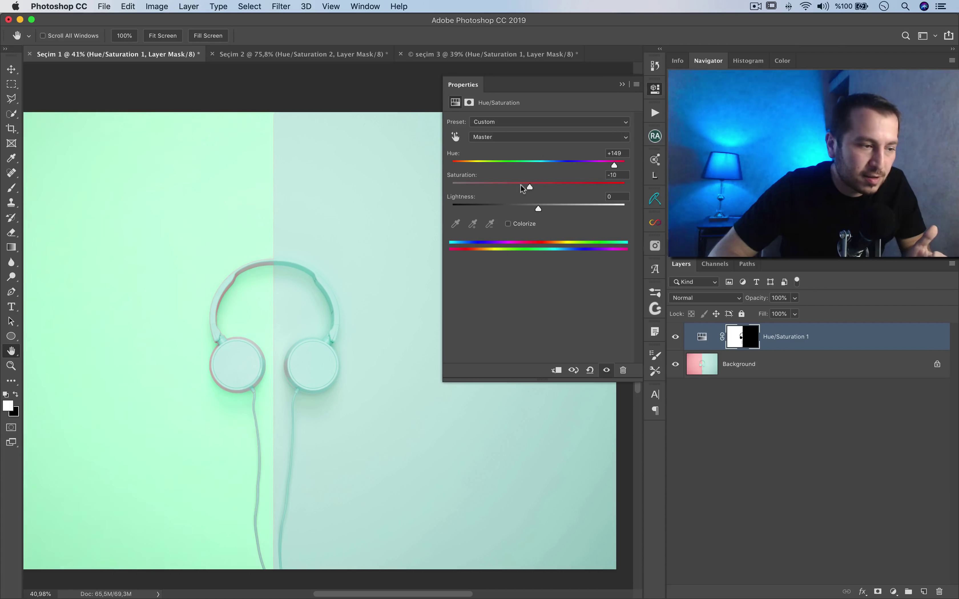
# Reset Saturation, Hue and Lightness back to 0
pyautogui.moveTo(456, 181); pyautogui.dragTo(461, 181)
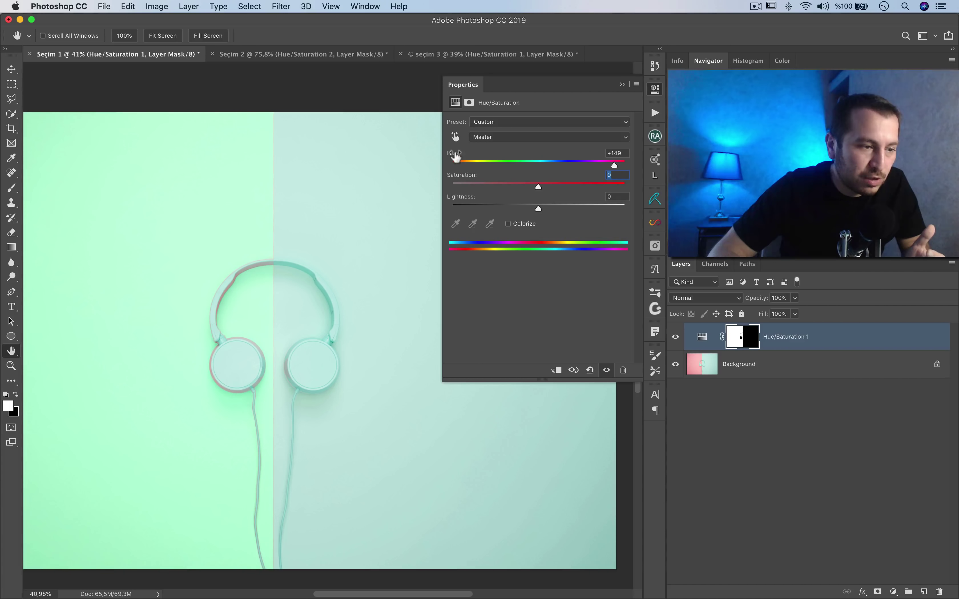
pyautogui.doubleClick(455, 154)
pyautogui.moveTo(537, 208); pyautogui.dragTo(538, 209)
pyautogui.doubleClick(456, 197)
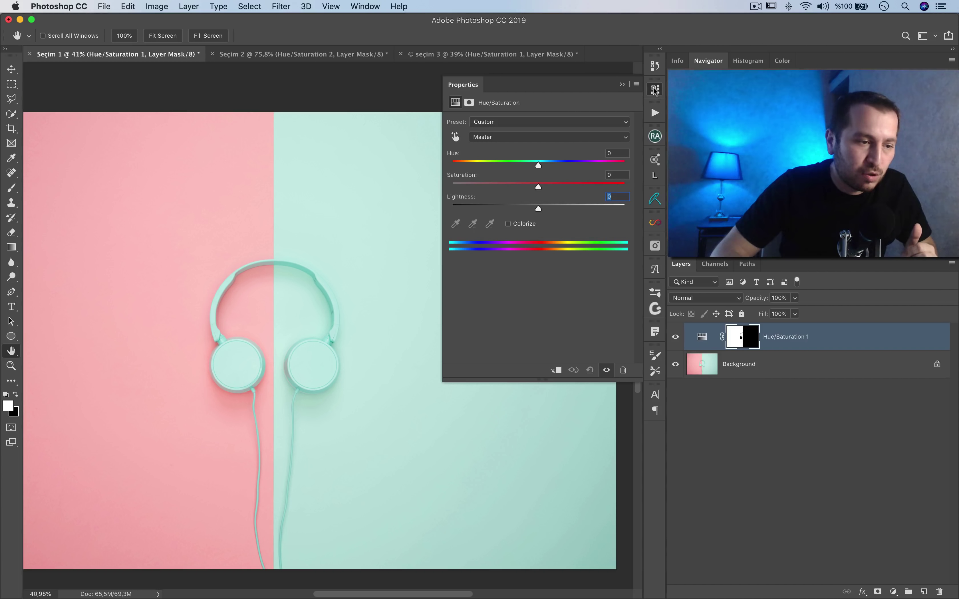
# Test desaturating the pink half, then set Saturation back to 0
pyautogui.moveTo(523, 181); pyautogui.dragTo(497, 185)
pyautogui.hotkey('shift', 'Tab')
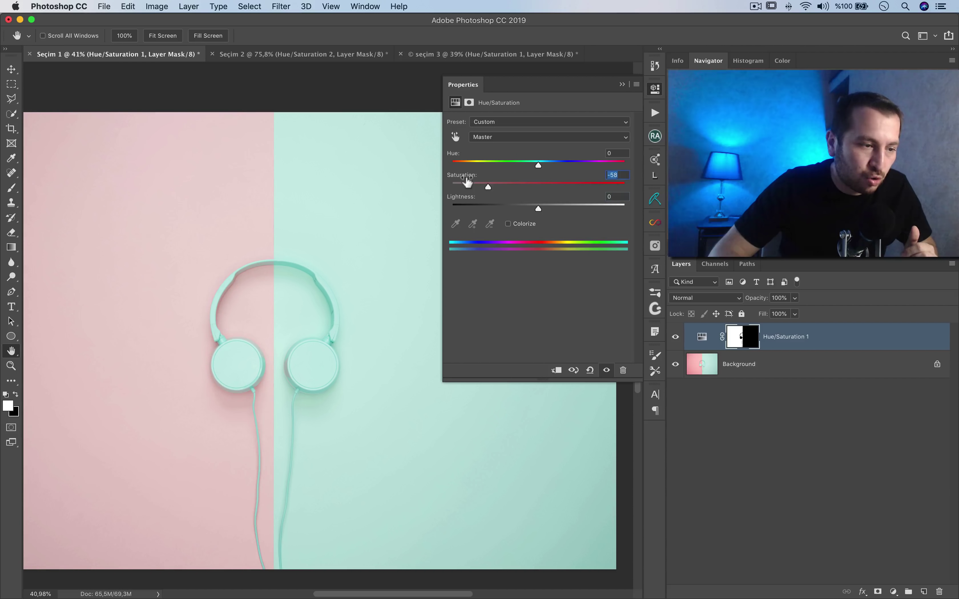
pyautogui.write('0')
pyautogui.press('Return')
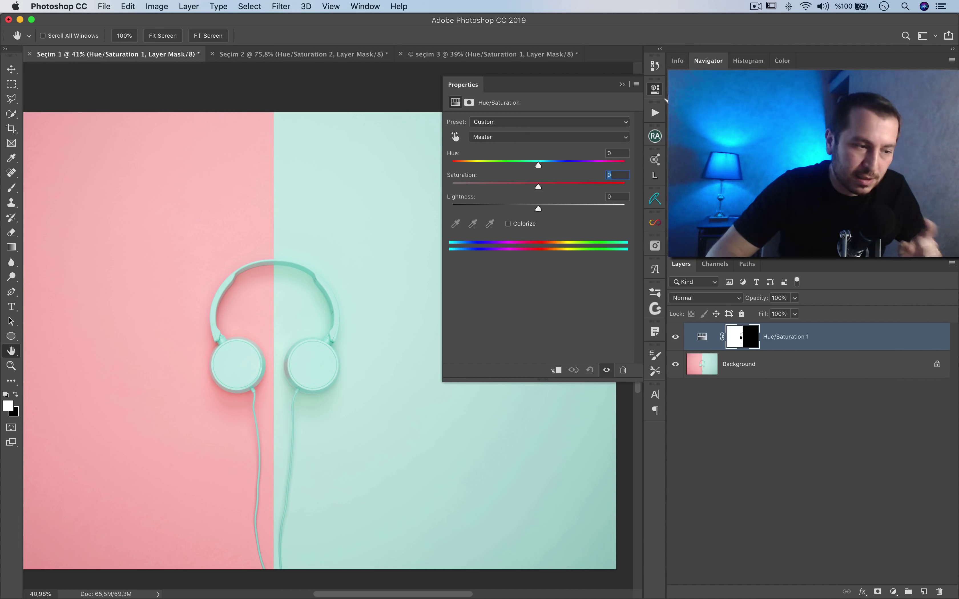
# Try a violet hue on Hue/Saturation 1, undo it, and close the settings
pyautogui.click(654, 89)
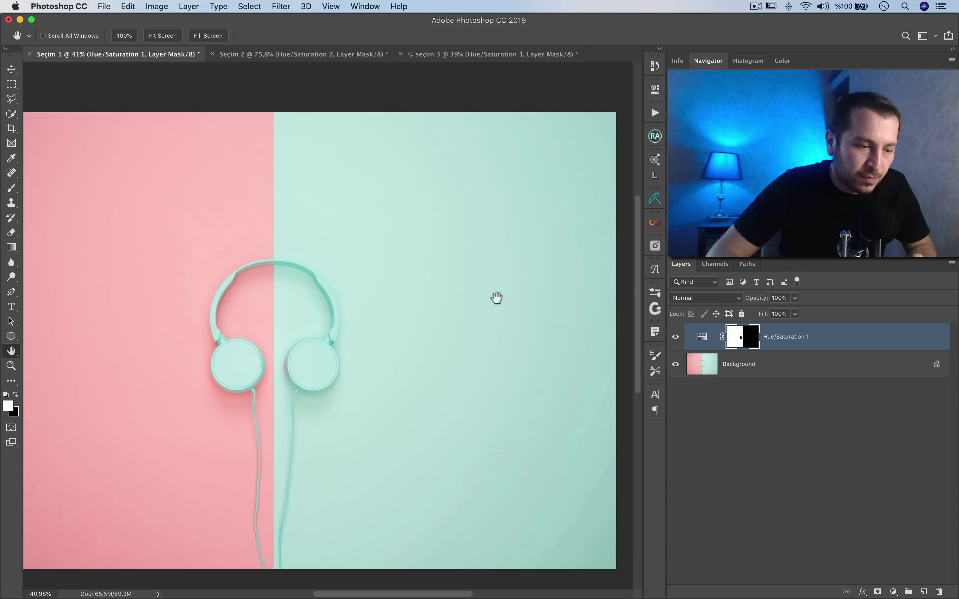
pyautogui.moveTo(496, 298); pyautogui.dragTo(565, 270)
pyautogui.moveTo(540, 334); pyautogui.dragTo(518, 356)
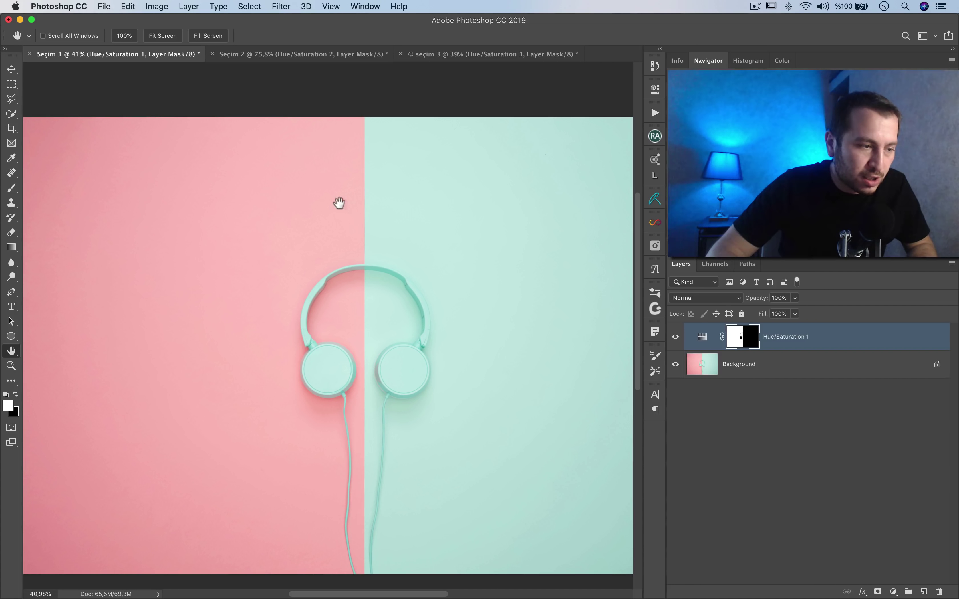
pyautogui.doubleClick(702, 337)
pyautogui.moveTo(538, 165); pyautogui.dragTo(496, 165)
pyautogui.hotkey('ctrl', 'z')
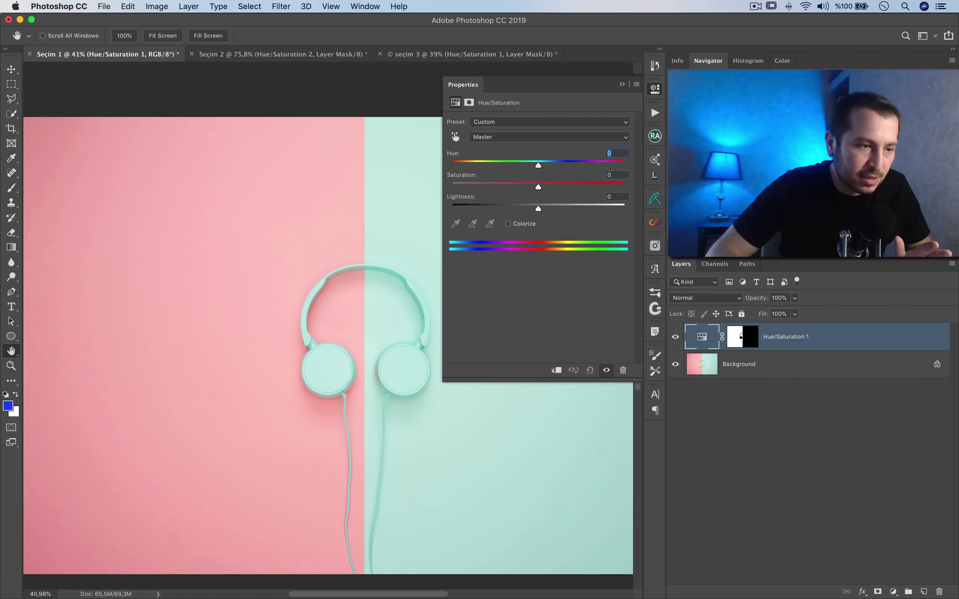
pyautogui.click(655, 90)
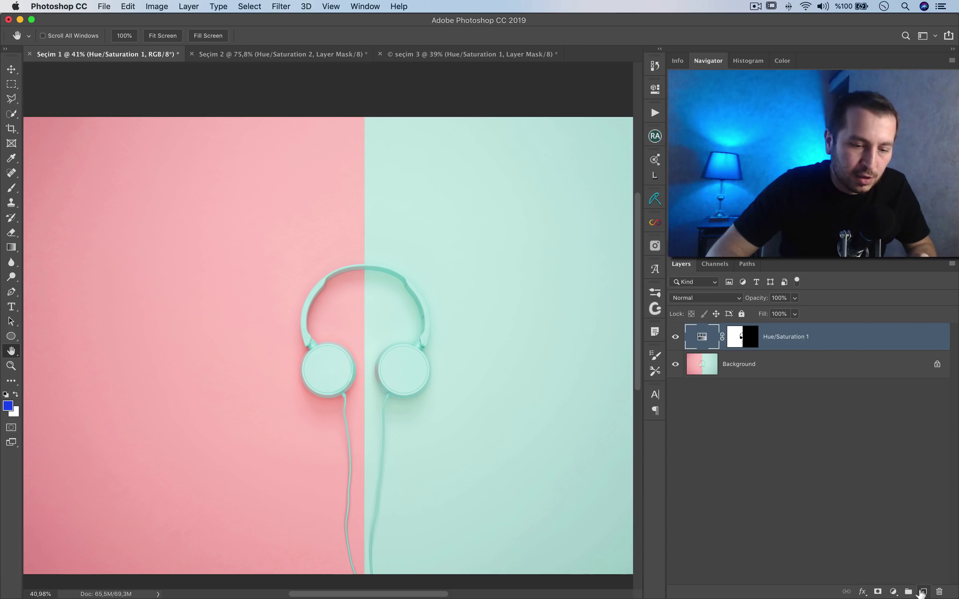
# Add a Selective Color layer and group it as 'Yardımcı Layerlar'
pyautogui.click(893, 592)
pyautogui.click(894, 570)
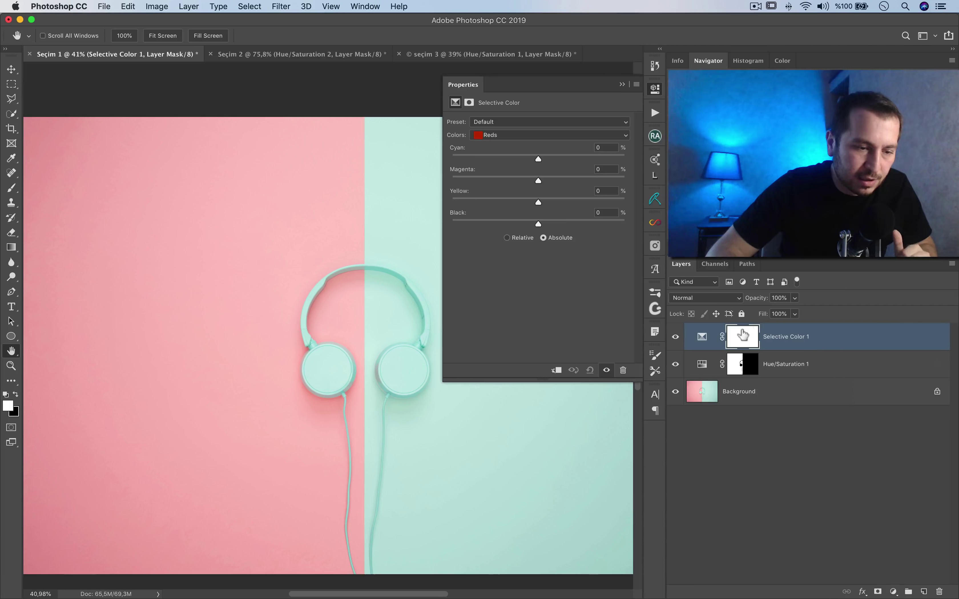
pyautogui.hotkey('ctrl', 'g')
pyautogui.doubleClick(718, 330)
pyautogui.write('Yardımcı Layerla')
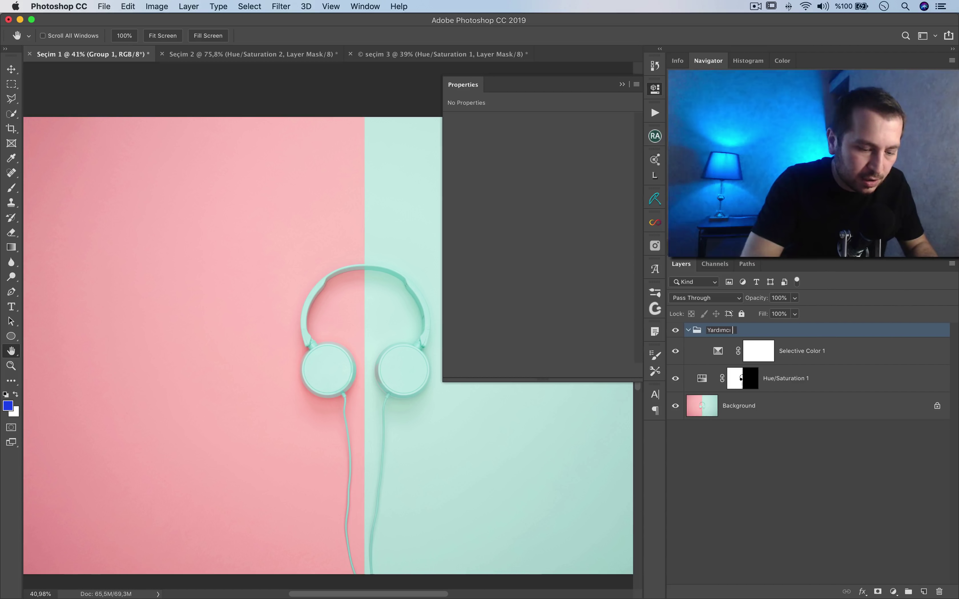
pyautogui.write('r')
pyautogui.press('Return')
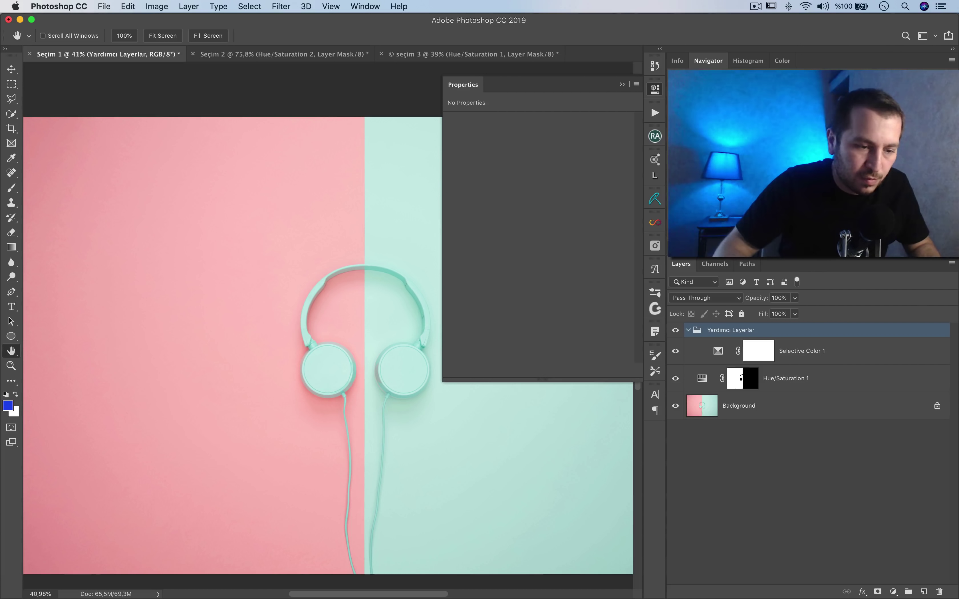
# Rename Selective Color 1 to 'Saturation Dağılımı'
pyautogui.click(760, 351)
pyautogui.doubleClick(772, 351)
pyautogui.write('Saturation Dağılımı')
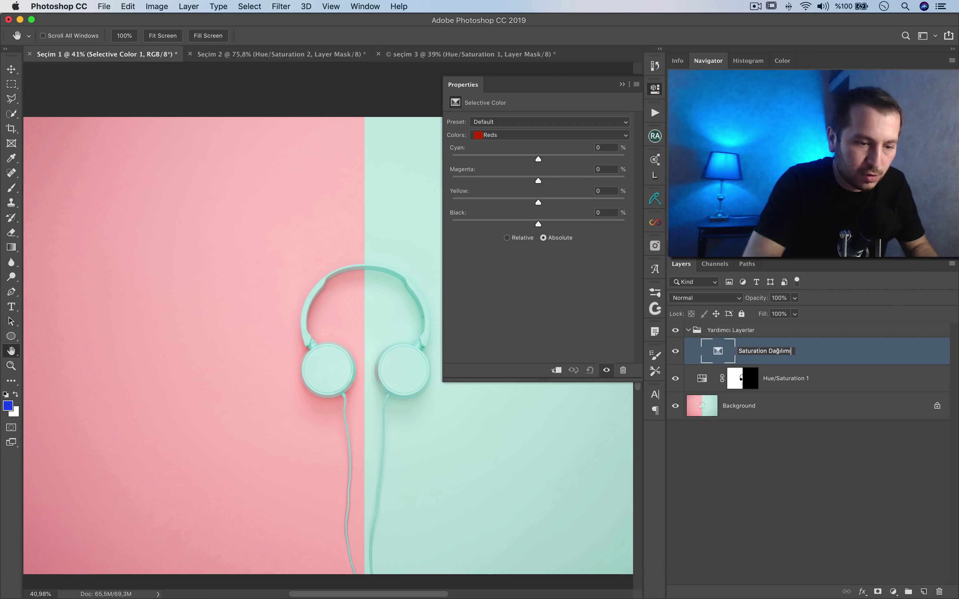
pyautogui.press('Return')
# Add a new empty layer in the group named 'Parlaklık Dağılımı'
pyautogui.click(924, 592)
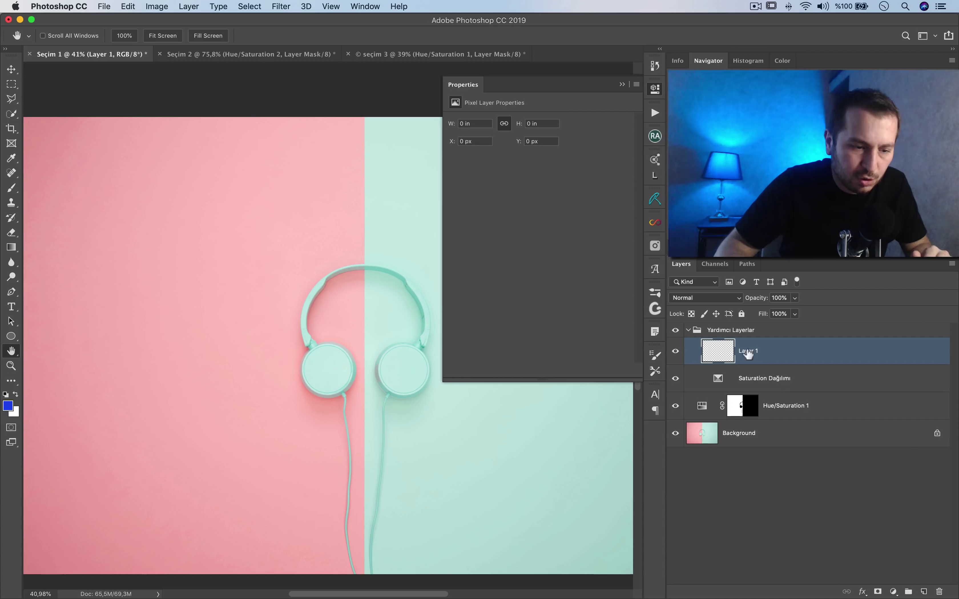
pyautogui.doubleClick(748, 352)
pyautogui.write('Parlaklık Dağ')
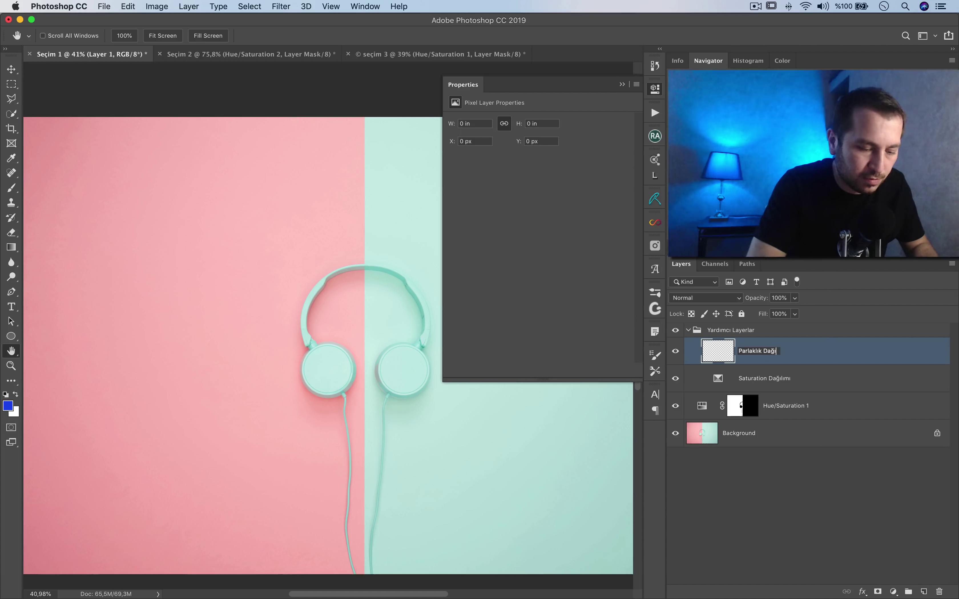
pyautogui.write('ım')
pyautogui.press('Return')
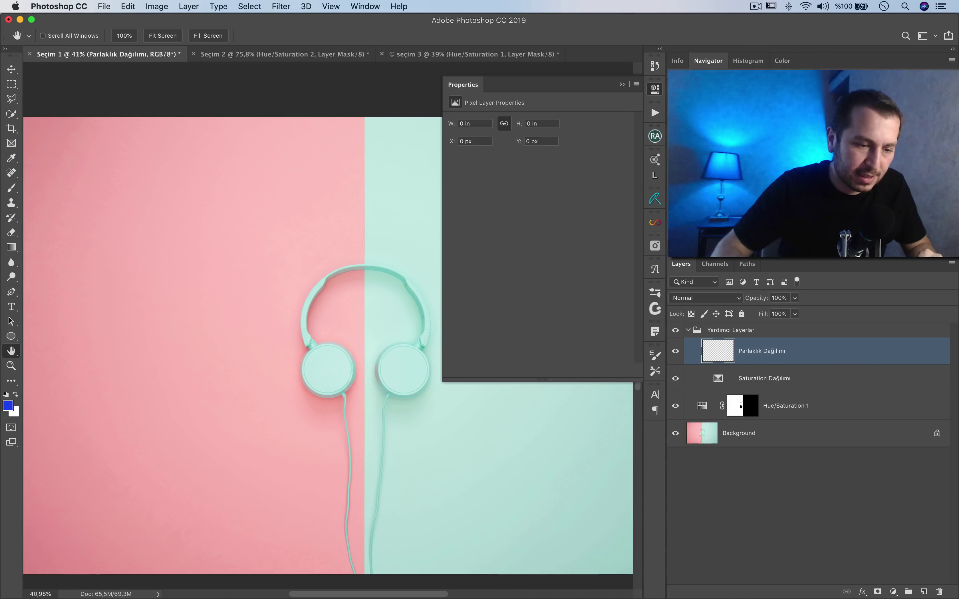
# Label the Yardımcı Layerlar group green
pyautogui.rightClick(722, 331)
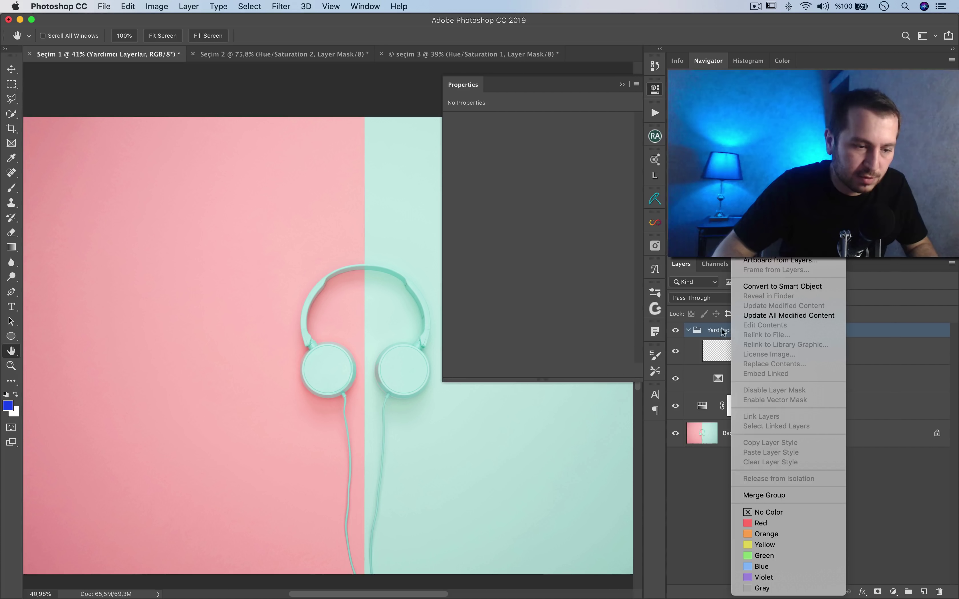
pyautogui.click(775, 555)
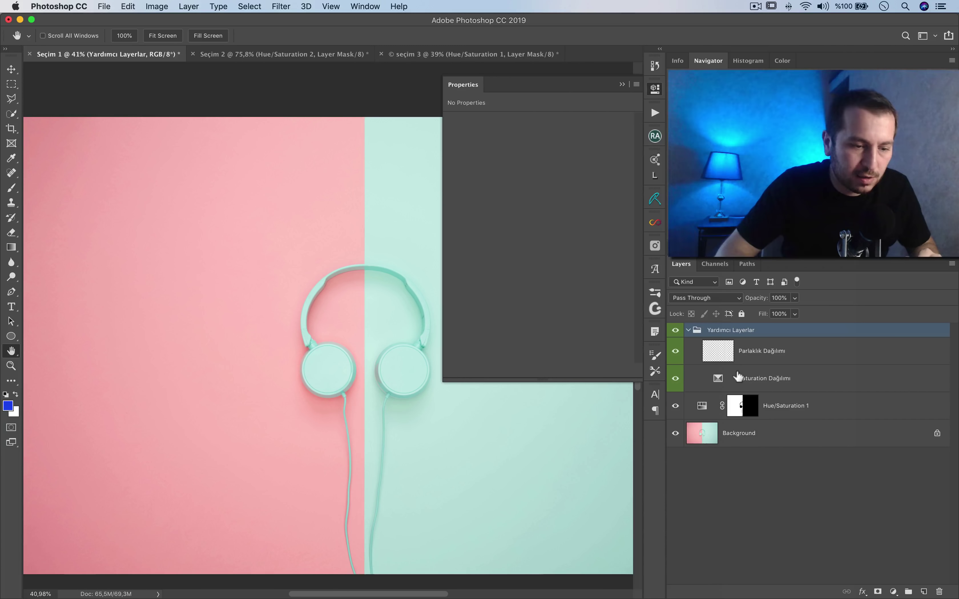
pyautogui.click(713, 353)
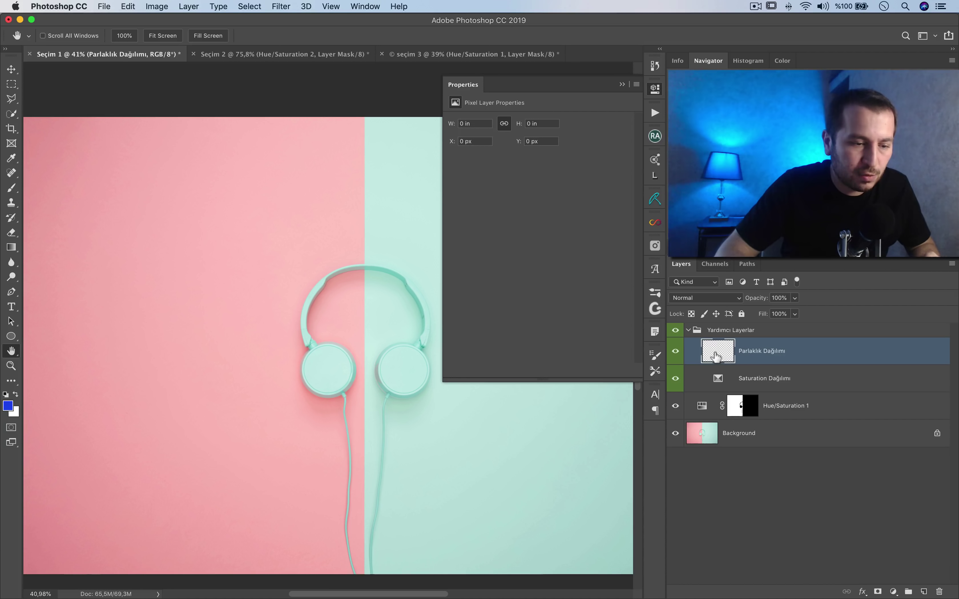
# Fill Parlaklık Dağılımı with 50% gray and blend it in Color mode
pyautogui.click(128, 6)
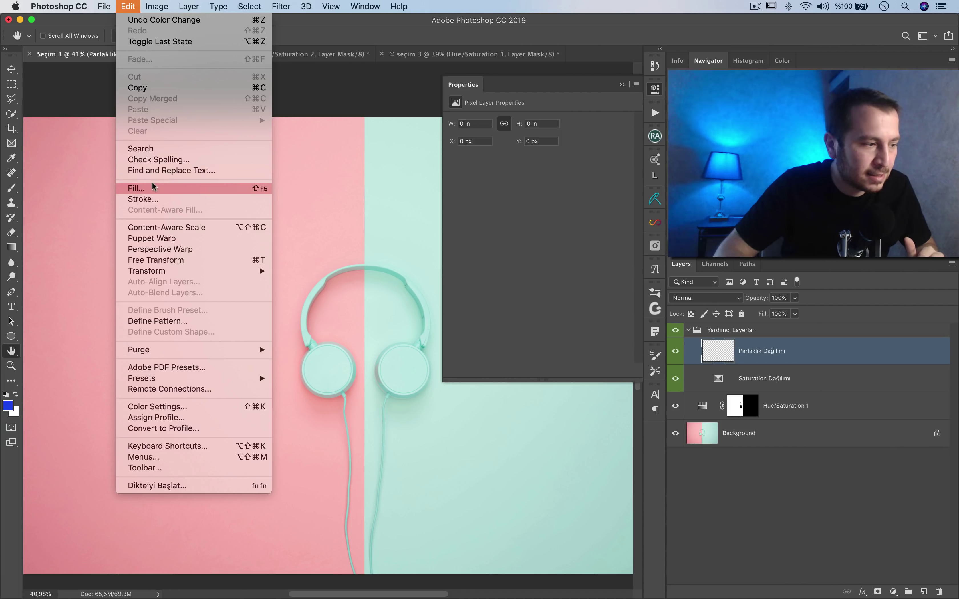
pyautogui.click(133, 188)
pyautogui.click(492, 223)
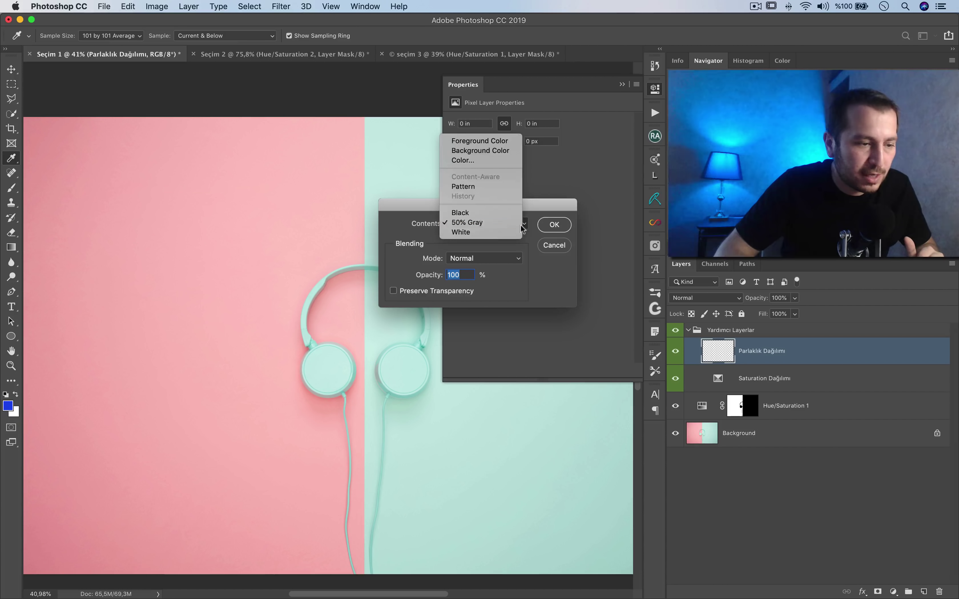
pyautogui.press('Return')
pyautogui.click(705, 298)
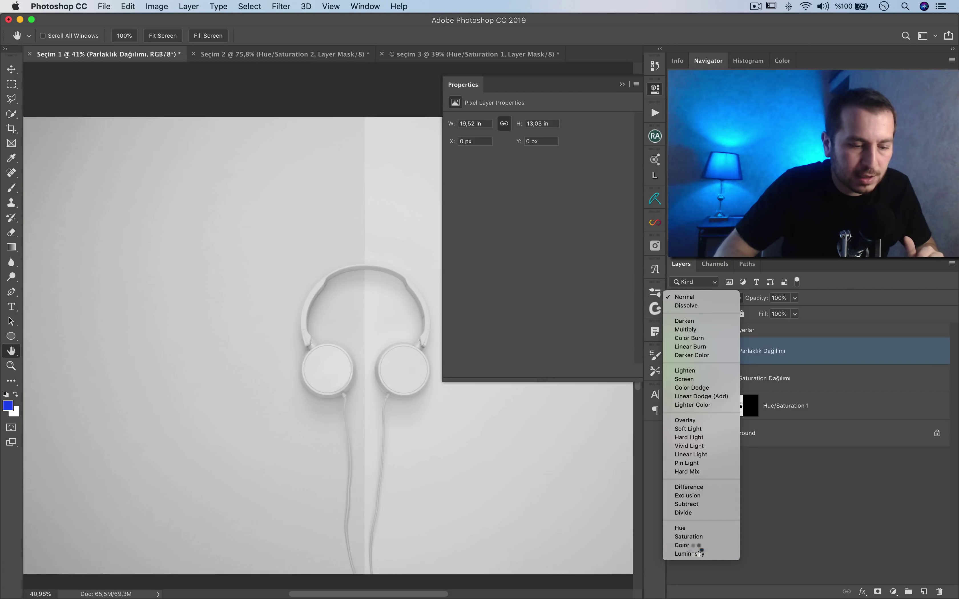
pyautogui.click(692, 545)
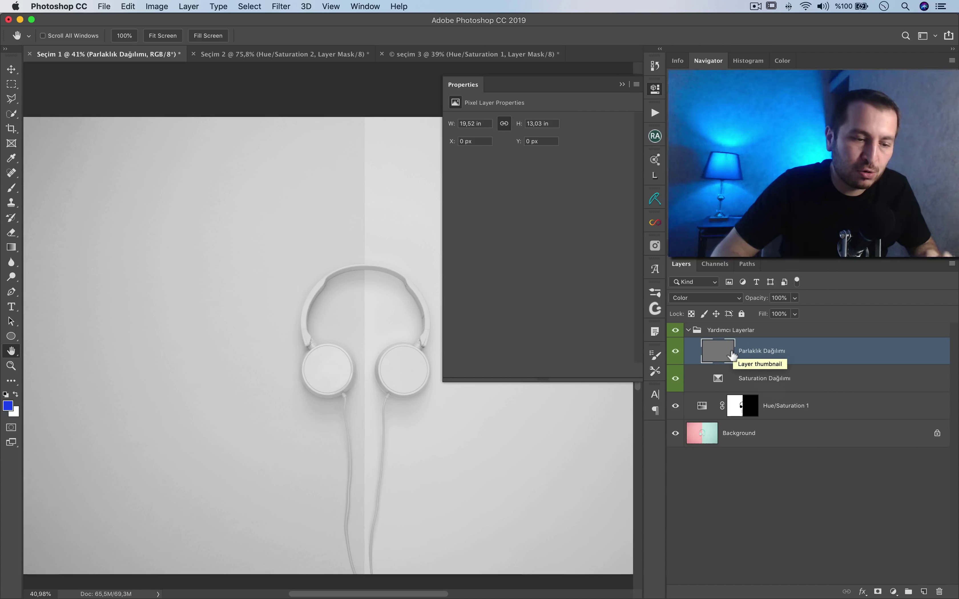
# Keep the Color blend mode and hide Parlaklık Dağılımı
pyautogui.click(696, 298)
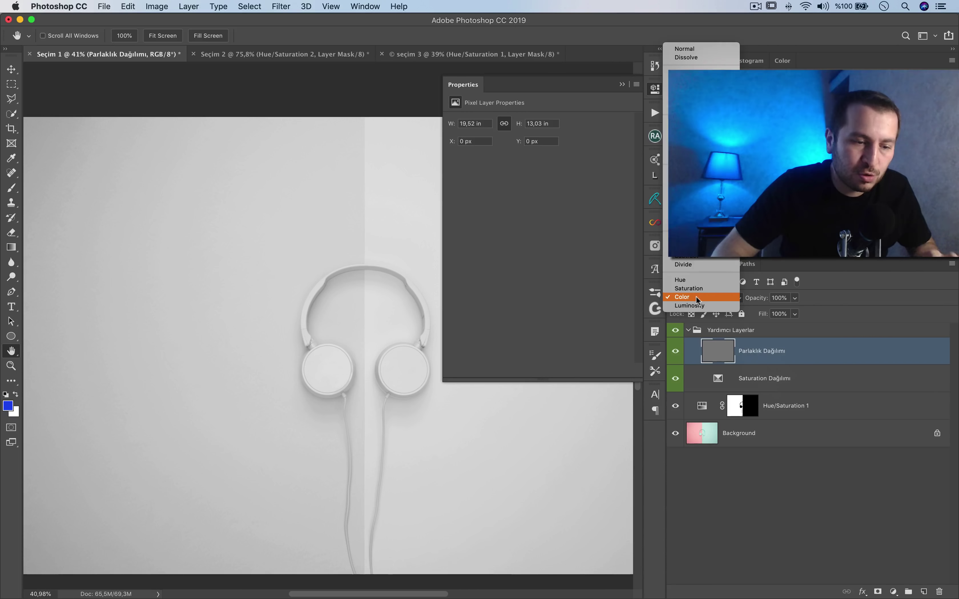
pyautogui.click(695, 296)
pyautogui.click(675, 350)
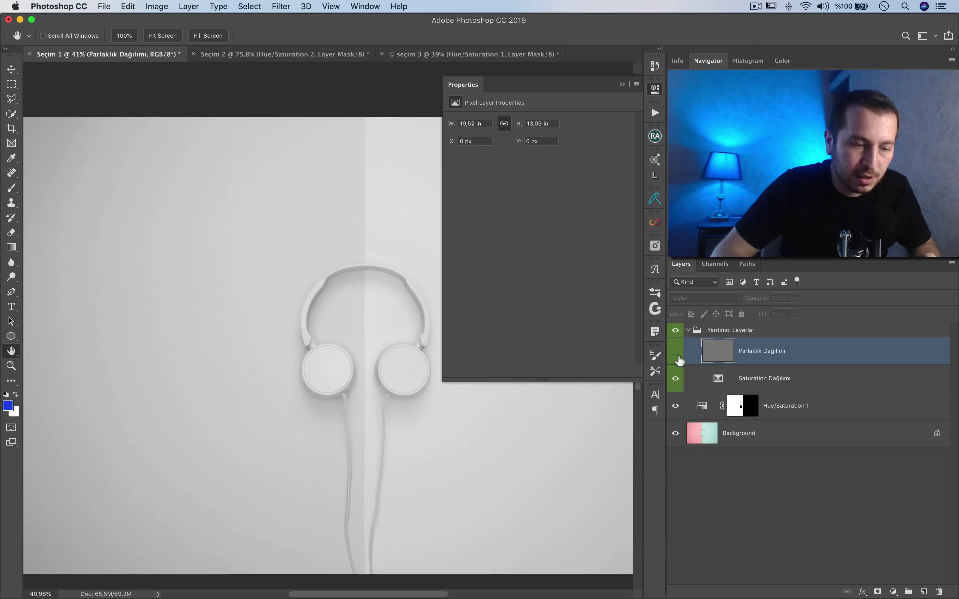
# Select Saturation Dağılımı and set the Reds Black amount to -100
pyautogui.click(719, 381)
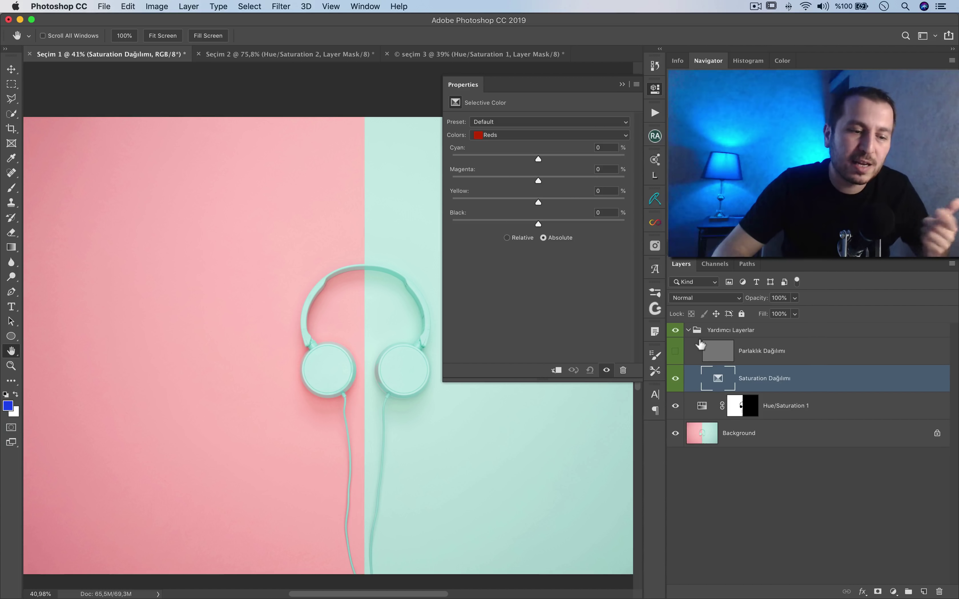
pyautogui.click(523, 135)
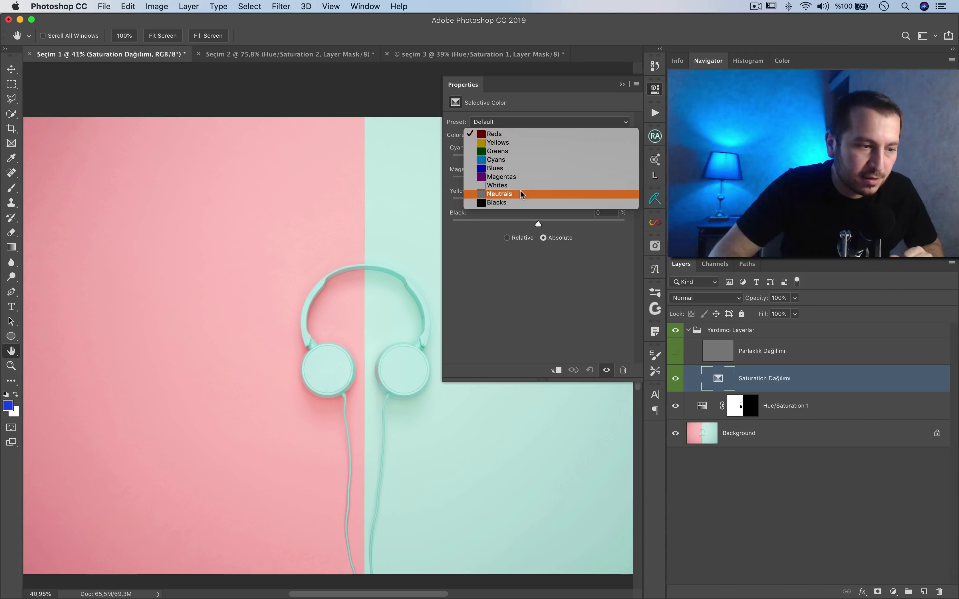
pyautogui.click(535, 224)
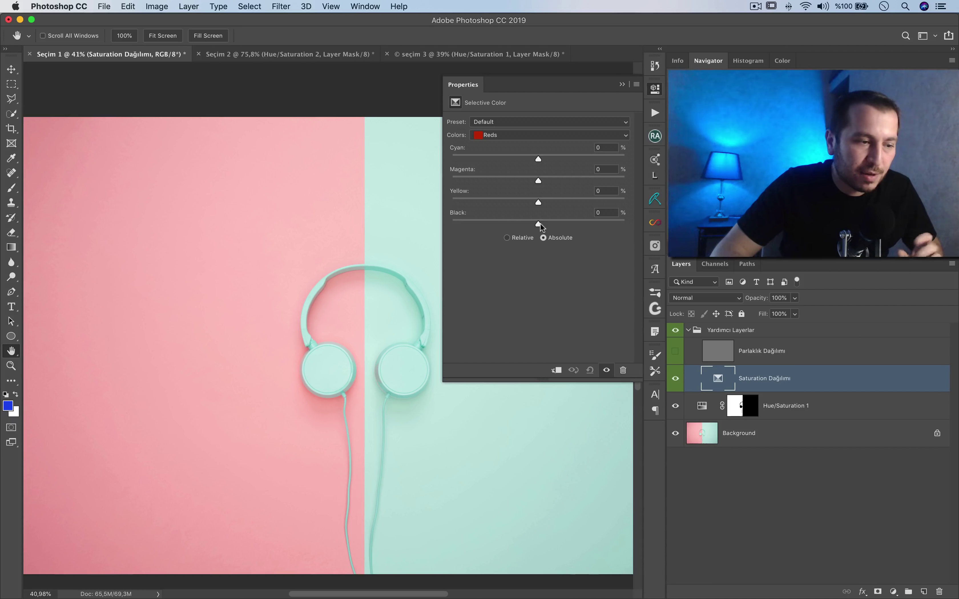
pyautogui.moveTo(540, 224); pyautogui.dragTo(437, 222)
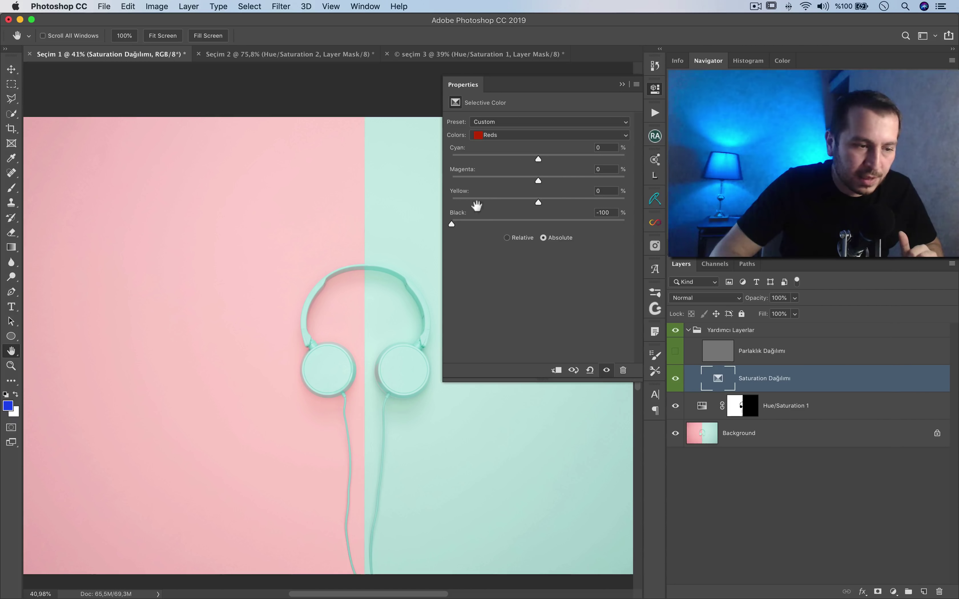
# Set the Black amount to -100 for Yellows and Greens
pyautogui.click(509, 135)
pyautogui.click(502, 134)
pyautogui.click(504, 144)
pyautogui.moveTo(527, 223); pyautogui.dragTo(502, 224)
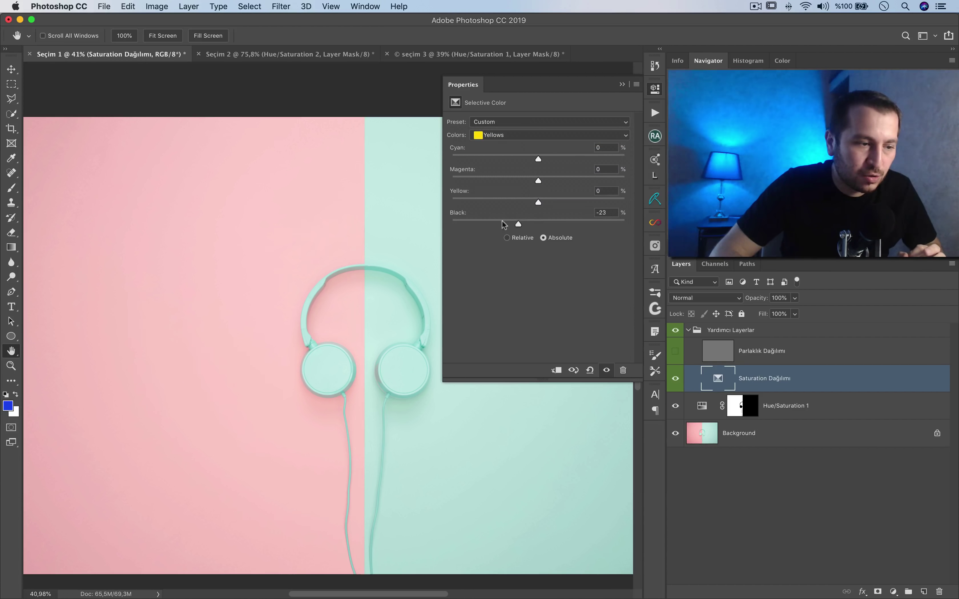
pyautogui.click(503, 136)
pyautogui.click(503, 144)
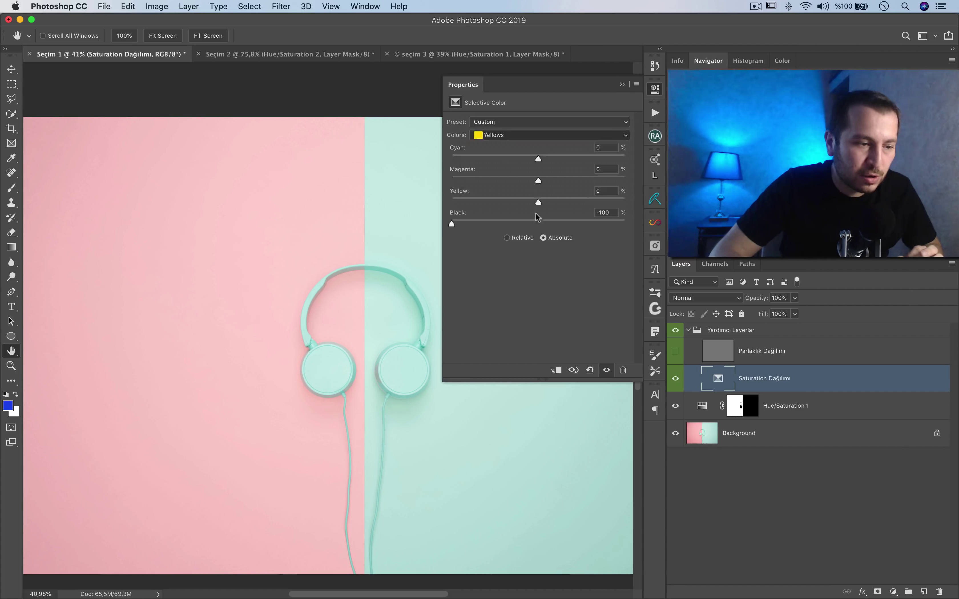
pyautogui.moveTo(538, 223); pyautogui.dragTo(601, 223)
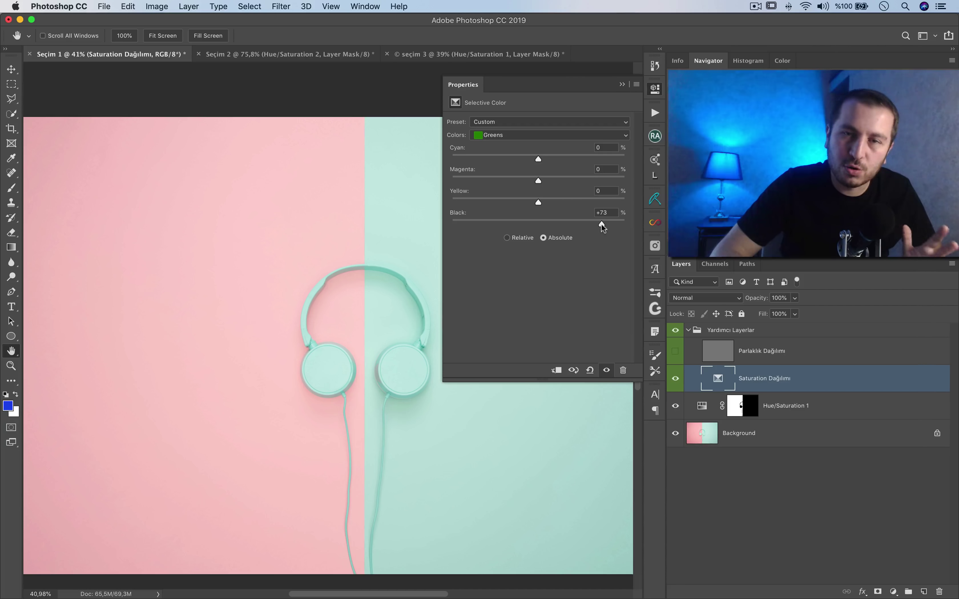
pyautogui.moveTo(601, 224); pyautogui.dragTo(465, 224)
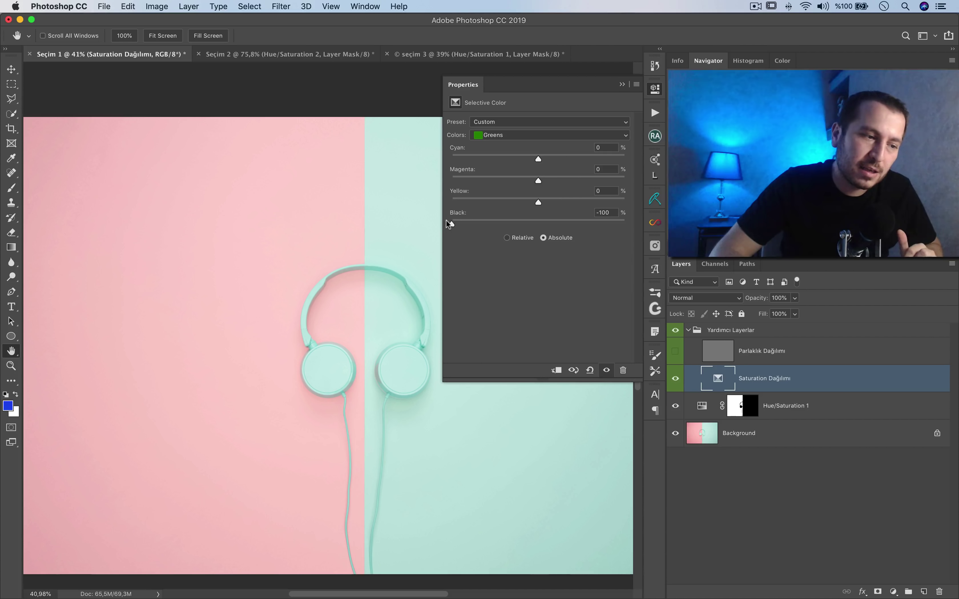
# Set the Blues Black amount to -100
pyautogui.click(502, 135)
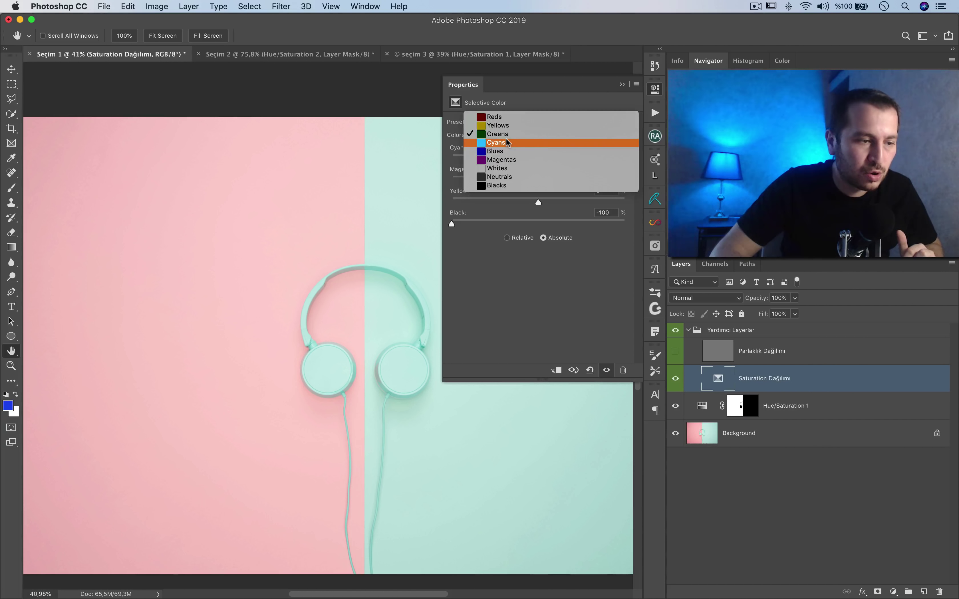
pyautogui.click(500, 142)
pyautogui.click(502, 135)
pyautogui.click(494, 142)
pyautogui.moveTo(504, 220); pyautogui.dragTo(402, 208)
# Raise the Whites Black amount to +100, then adjust Neutrals and move to Blacks
pyautogui.click(496, 137)
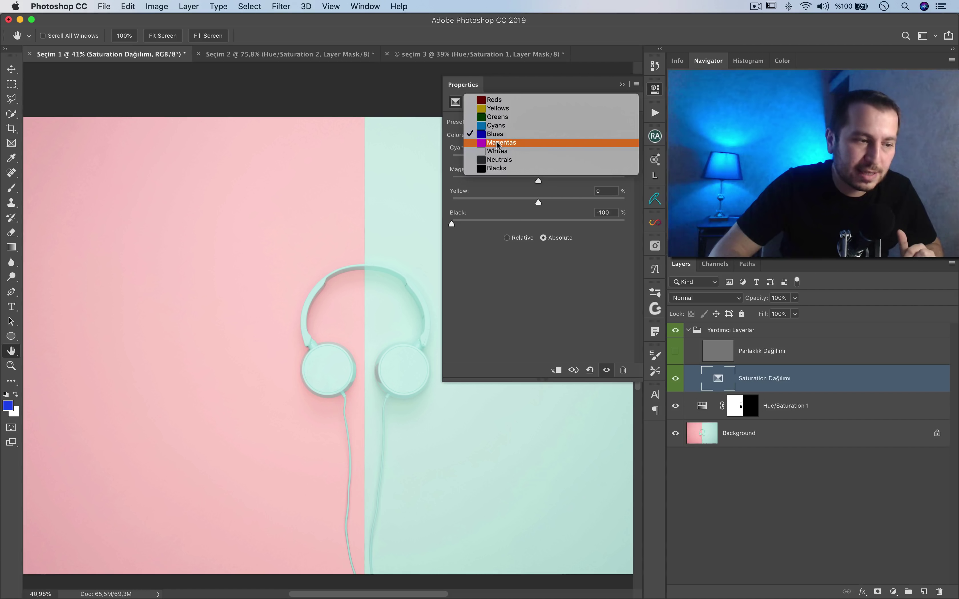
pyautogui.click(505, 137)
pyautogui.click(500, 142)
pyautogui.click(499, 137)
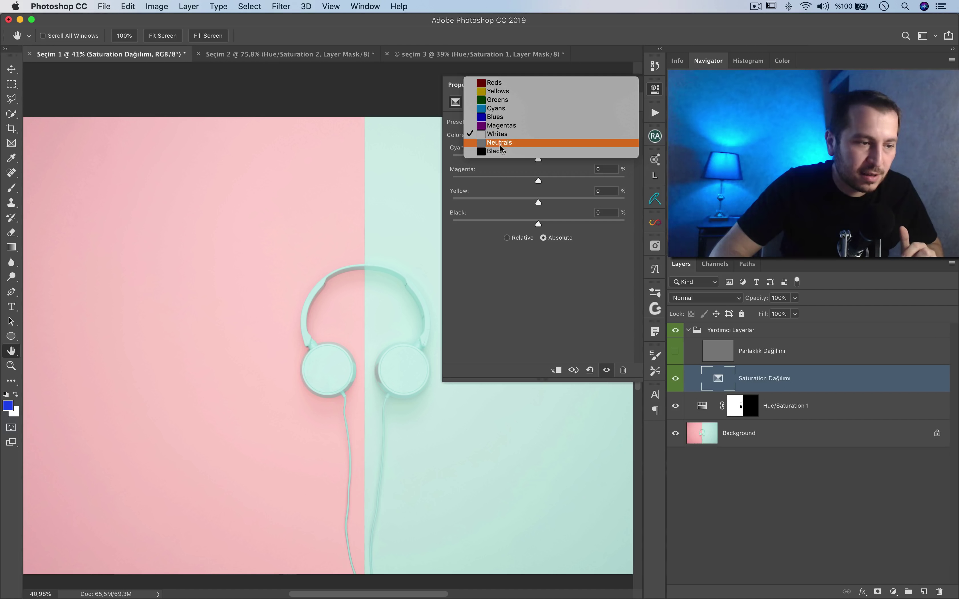
pyautogui.click(537, 239)
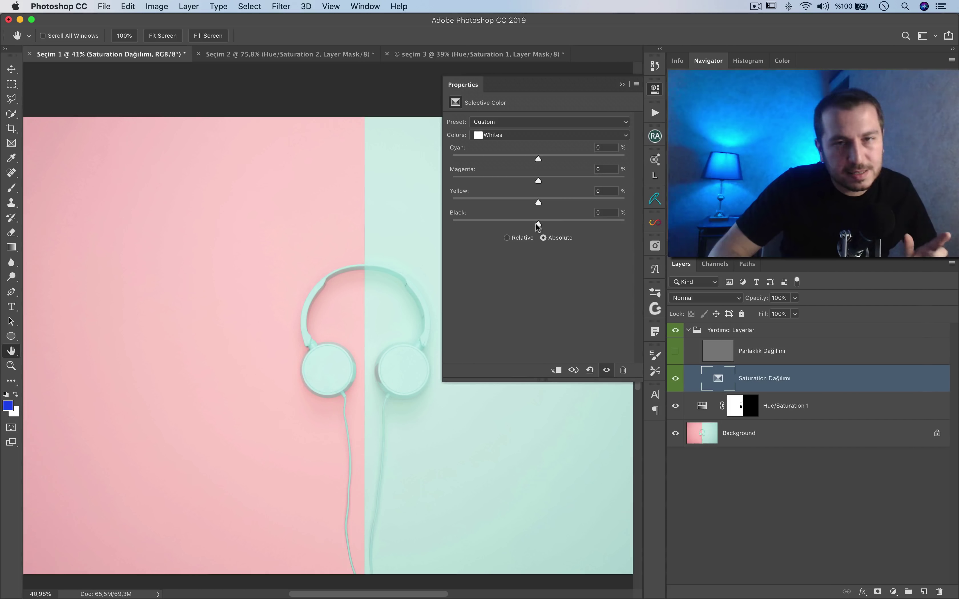
pyautogui.moveTo(537, 224); pyautogui.dragTo(625, 224)
pyautogui.click(570, 135)
pyautogui.press('Return')
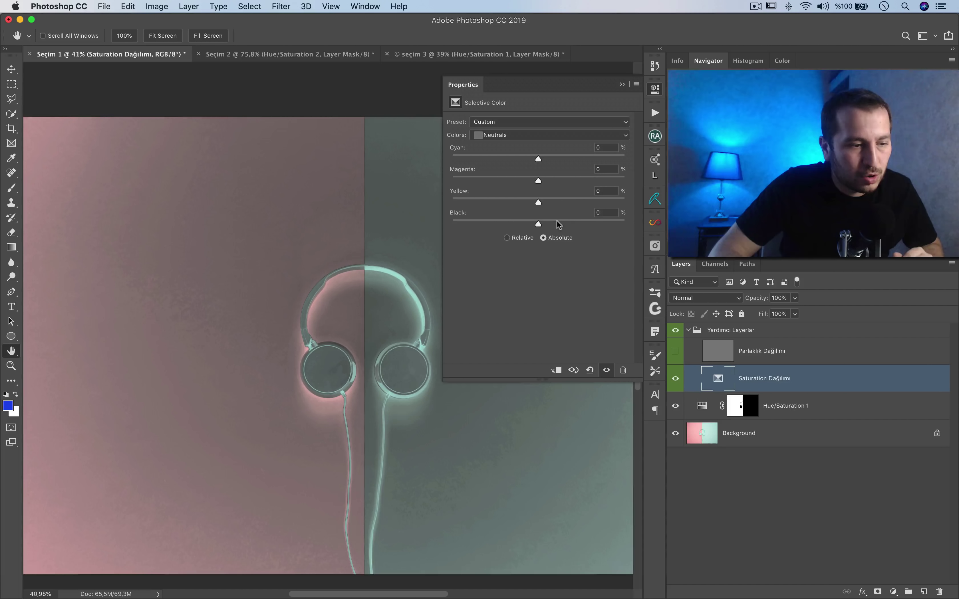
pyautogui.moveTo(538, 224); pyautogui.dragTo(625, 224)
pyautogui.click(551, 135)
pyautogui.click(591, 224)
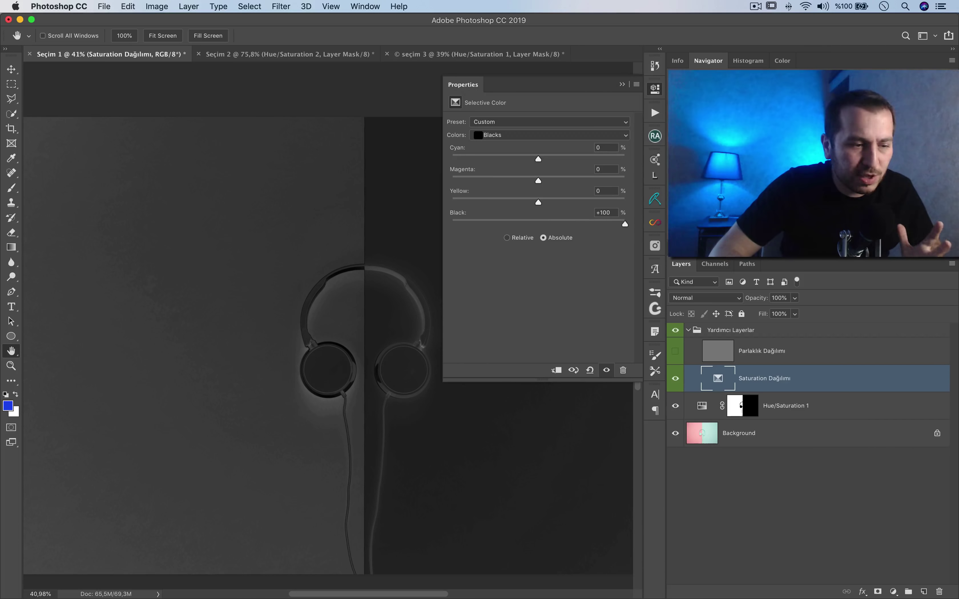
pyautogui.click(546, 137)
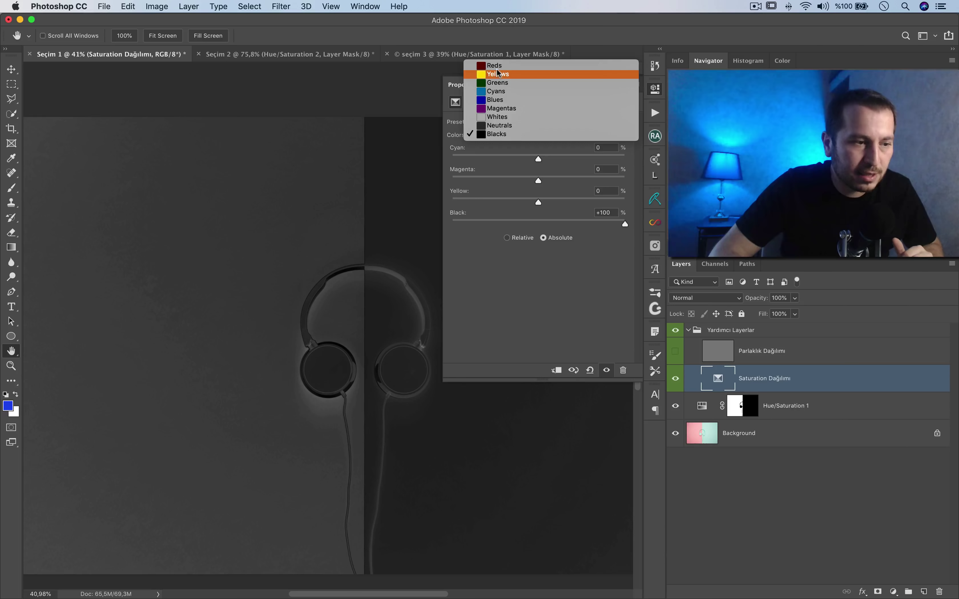
pyautogui.press('Escape')
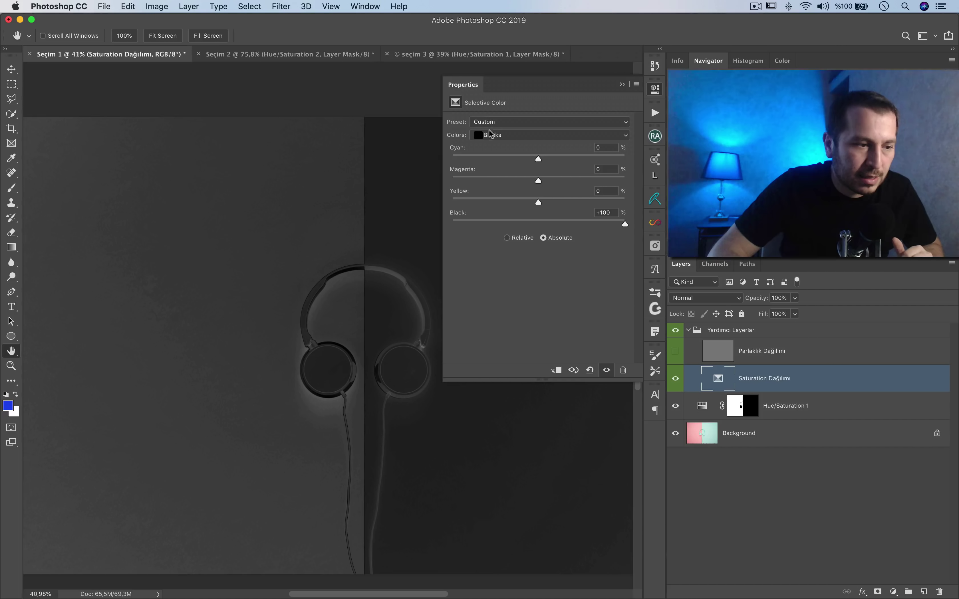
pyautogui.click(490, 134)
pyautogui.click(491, 66)
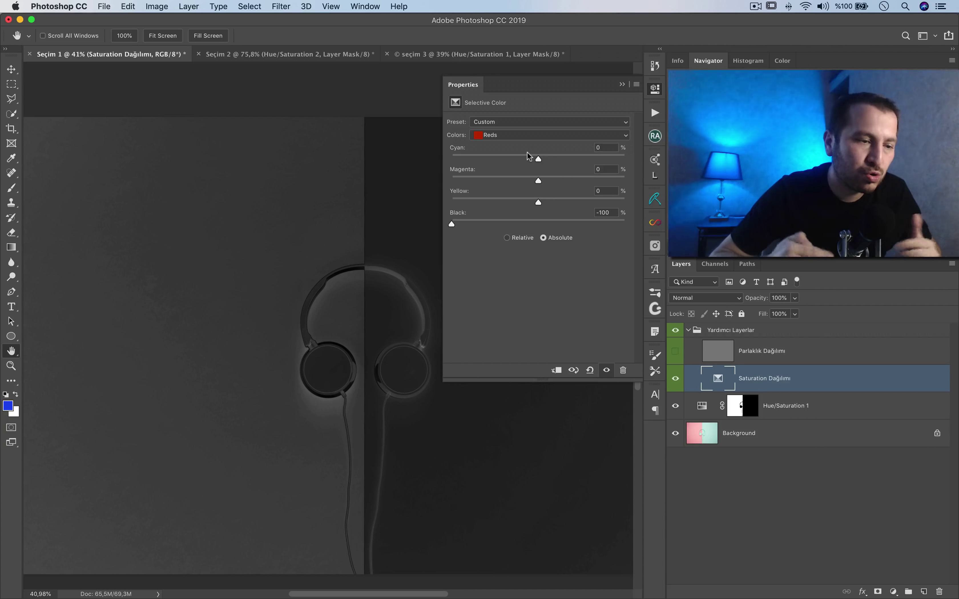
pyautogui.click(513, 136)
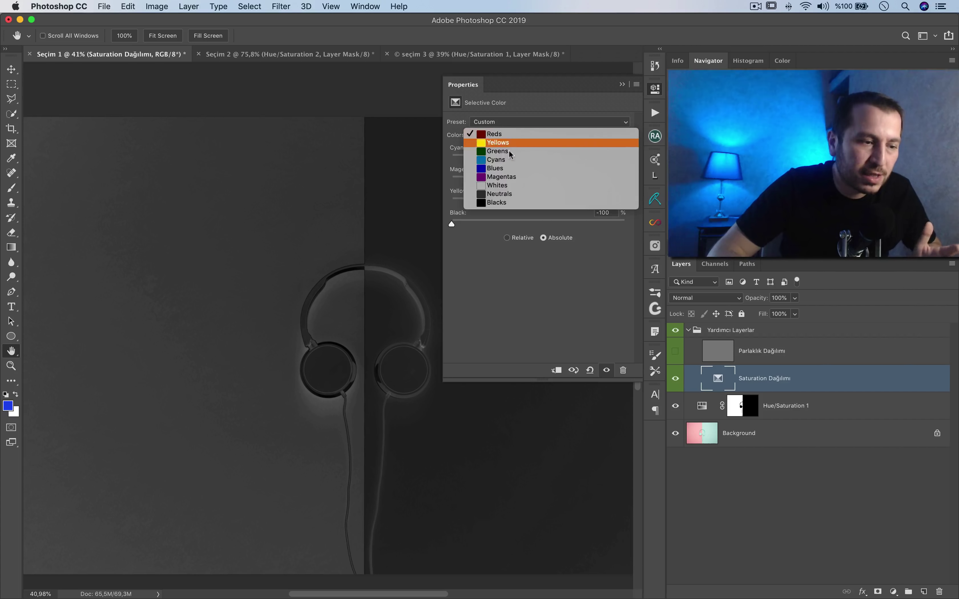
pyautogui.click(510, 186)
pyautogui.click(499, 135)
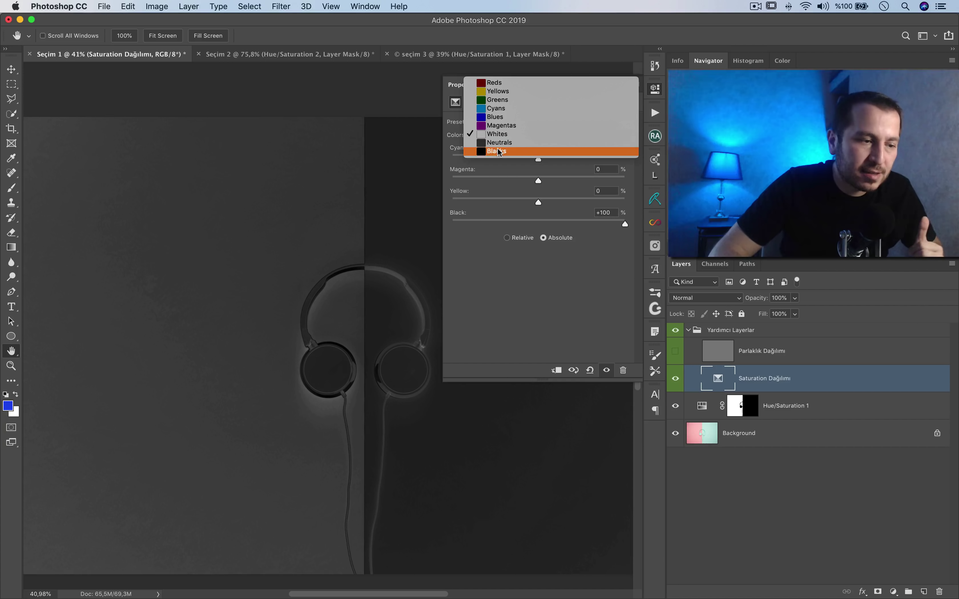
pyautogui.click(508, 268)
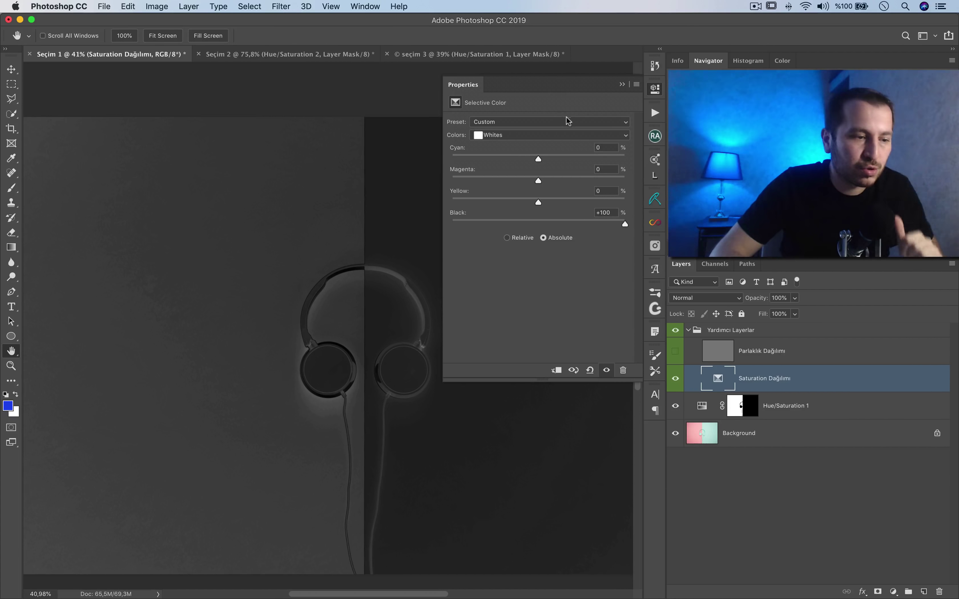
pyautogui.click(636, 84)
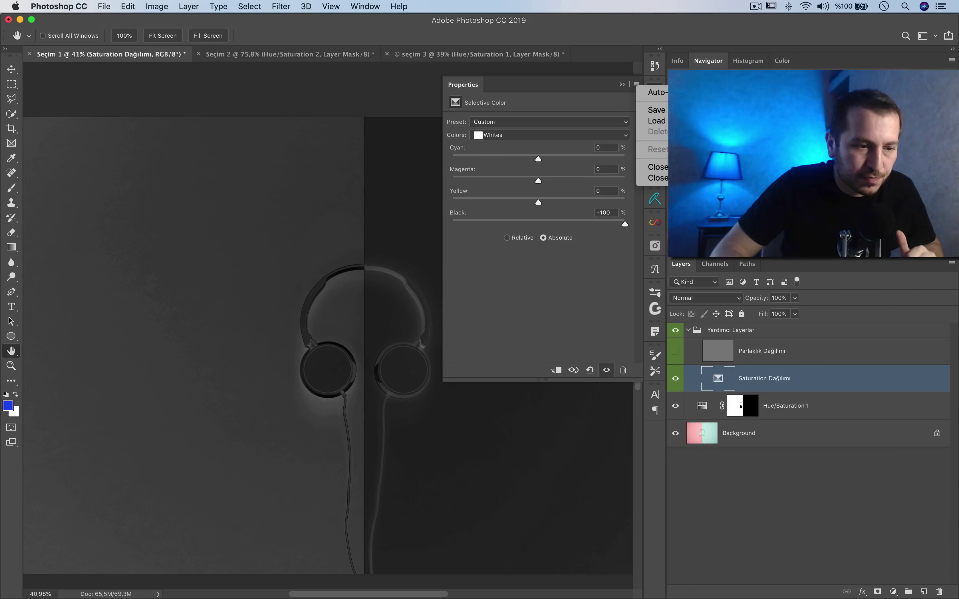
# Start saving the Selective Color preset as Saturation Map.asv, cancel, and close the settings
pyautogui.click(625, 95)
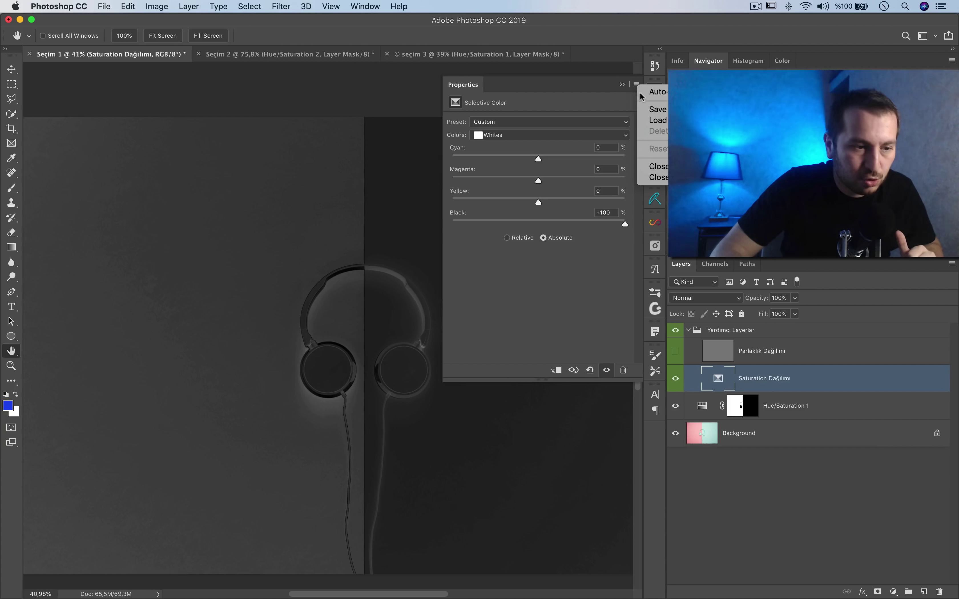
pyautogui.click(657, 109)
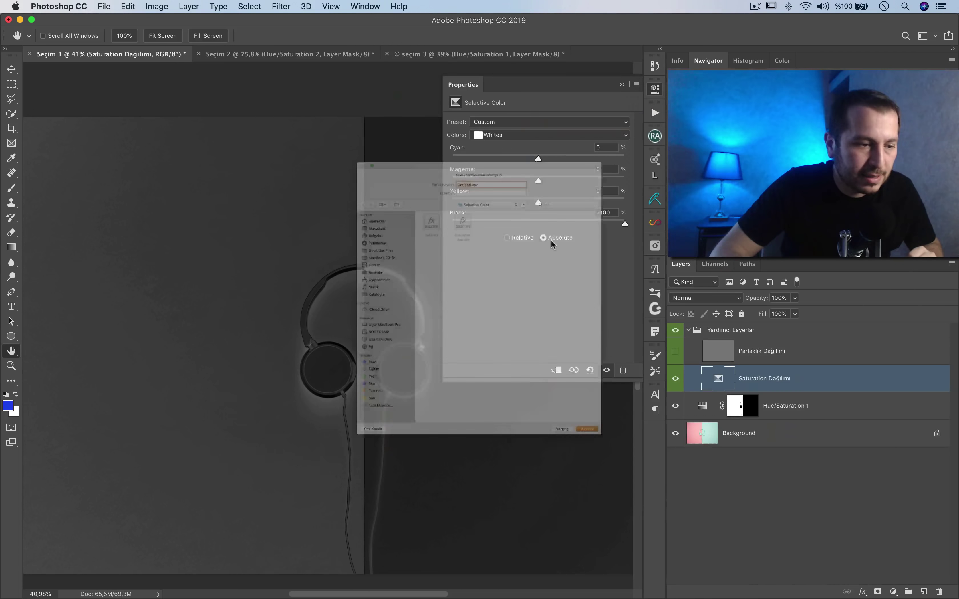
pyautogui.click(457, 152)
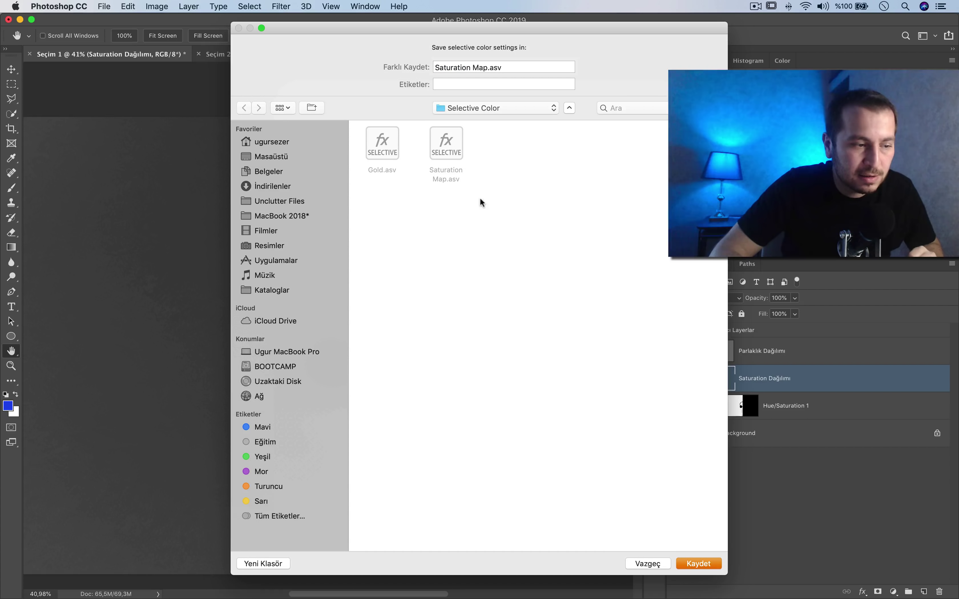
pyautogui.click(654, 562)
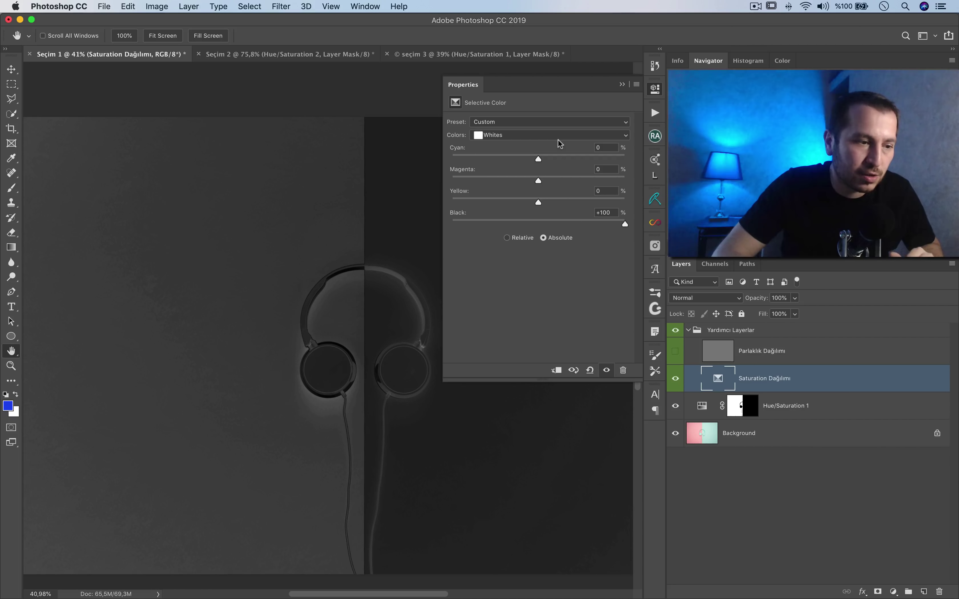
pyautogui.click(654, 89)
pyautogui.scroll(-3, 476, 299)
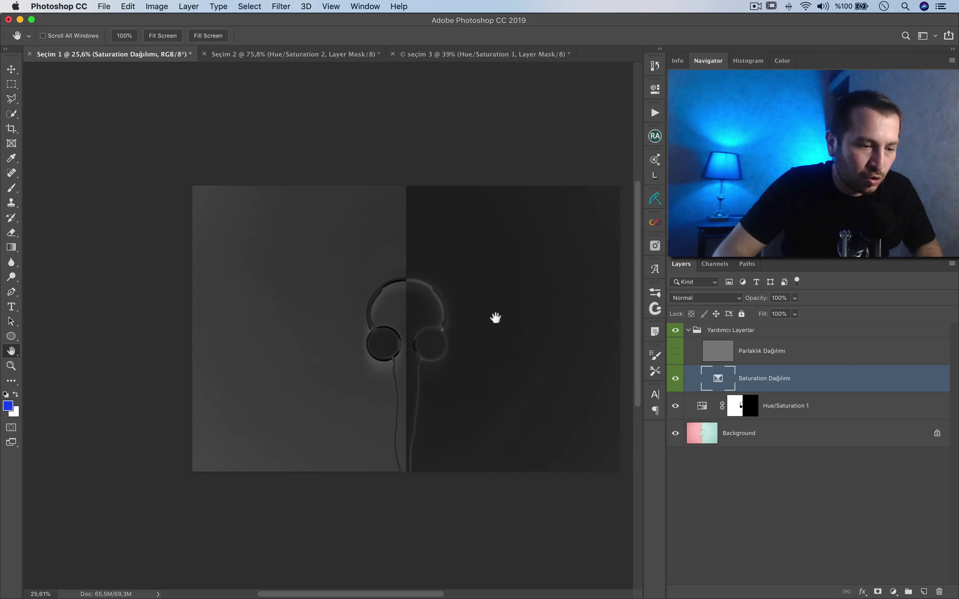
pyautogui.scroll(2, 373, 323)
pyautogui.scroll(2, 418, 304)
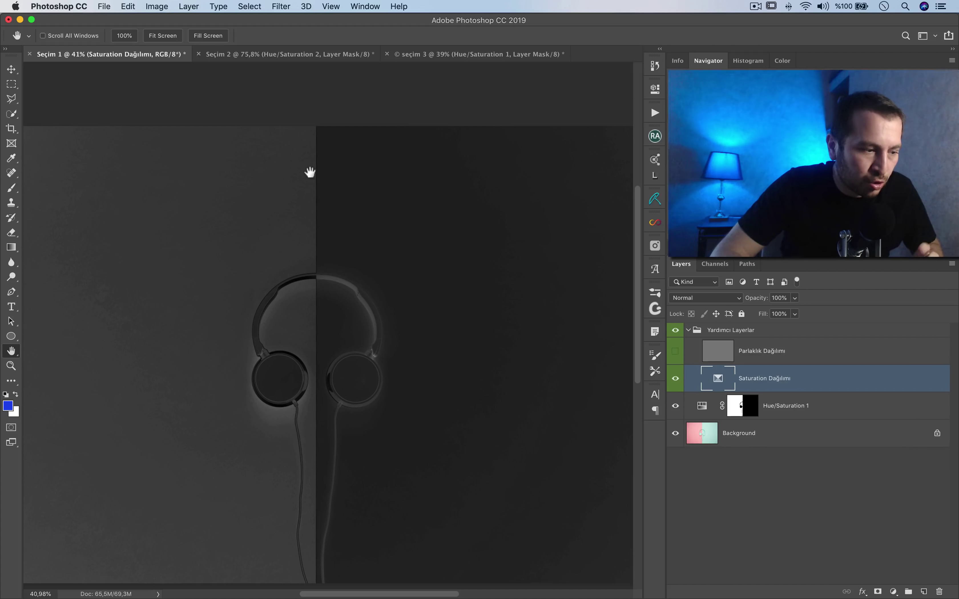
pyautogui.scroll(-3, 323, 314)
pyautogui.scroll(1, 326, 306)
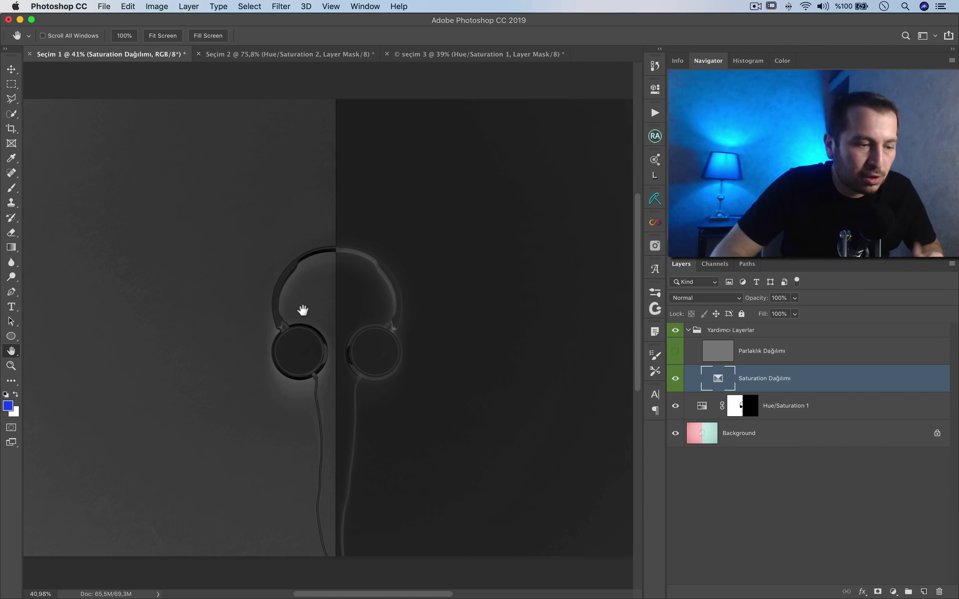
pyautogui.hscroll(1, 437, 394)
pyautogui.hscroll(3, 437, 394)
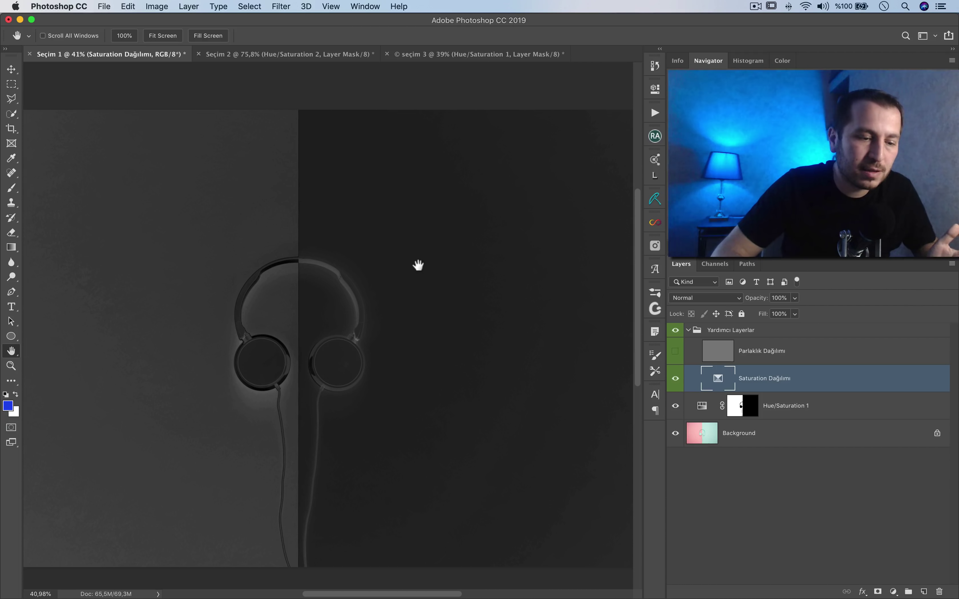
pyautogui.click(695, 333)
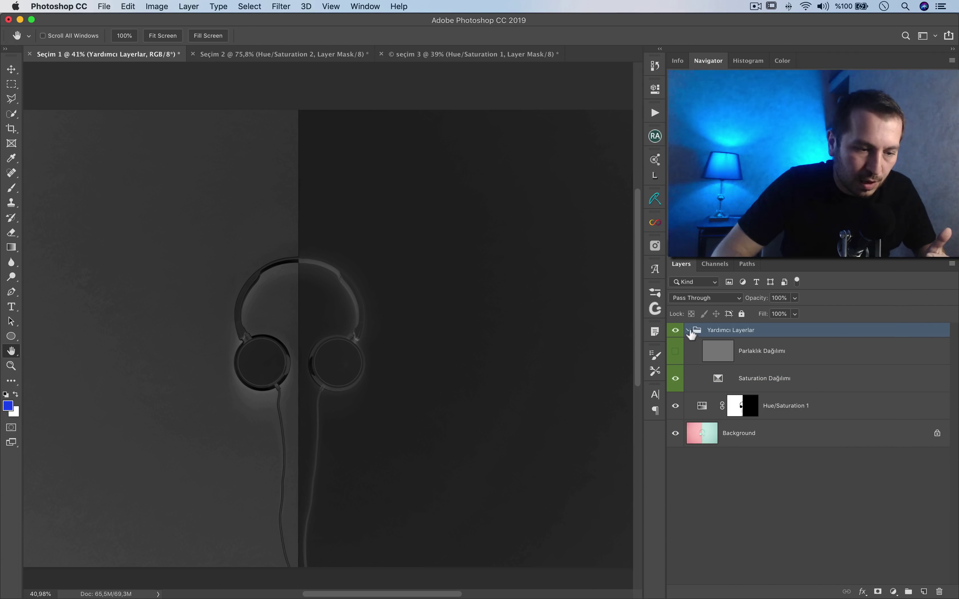
# Add a new layer above Hue/Saturation 1 and set the foreground to pure red
pyautogui.click(689, 331)
pyautogui.click(700, 349)
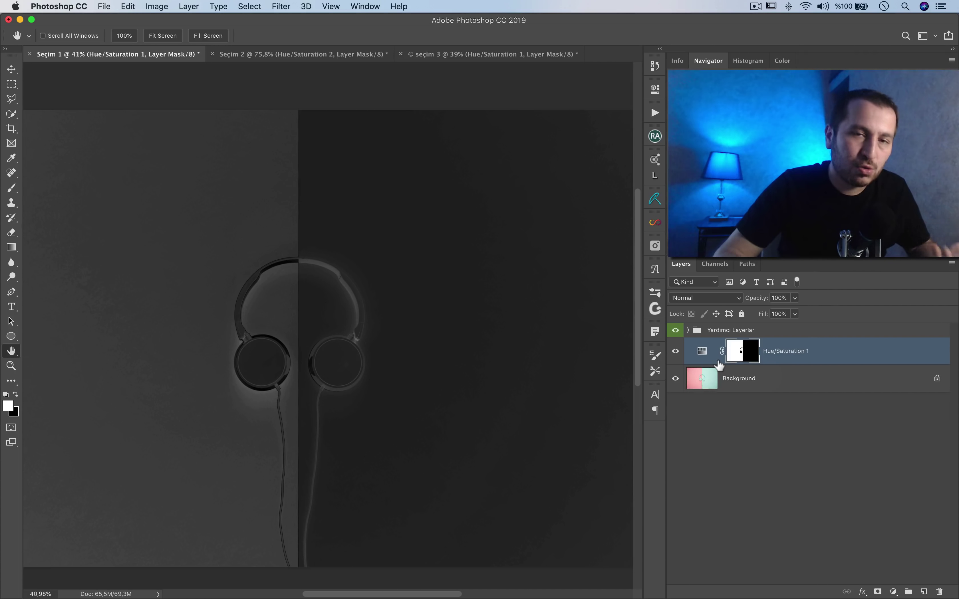
pyautogui.click(925, 592)
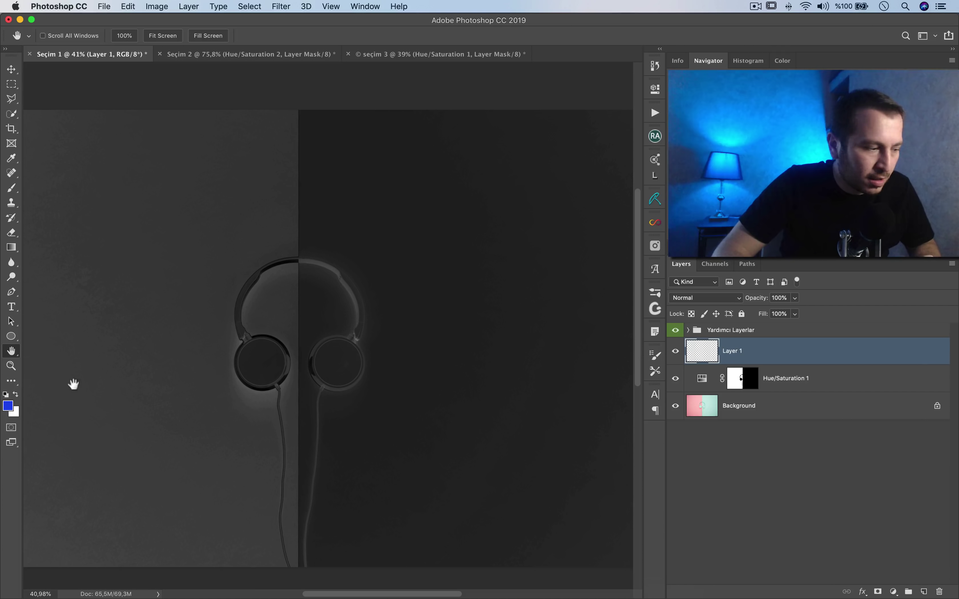
pyautogui.click(7, 405)
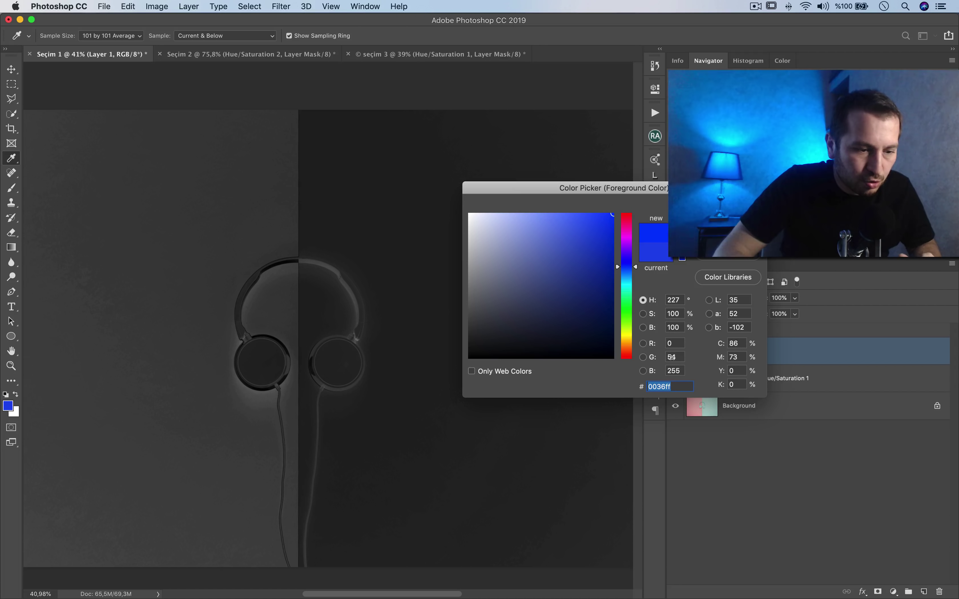
pyautogui.moveTo(636, 286); pyautogui.dragTo(636, 212)
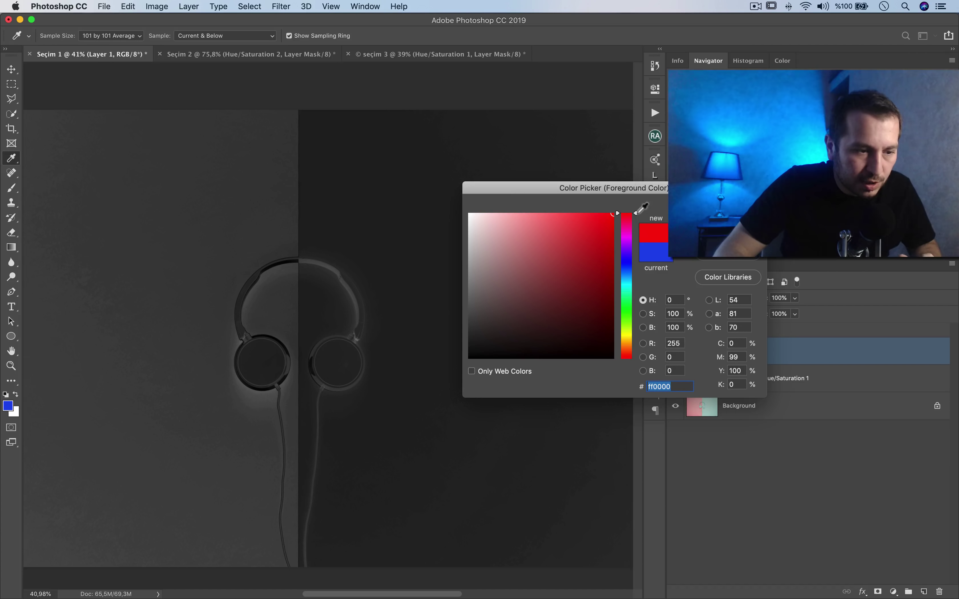
pyautogui.doubleClick(679, 313)
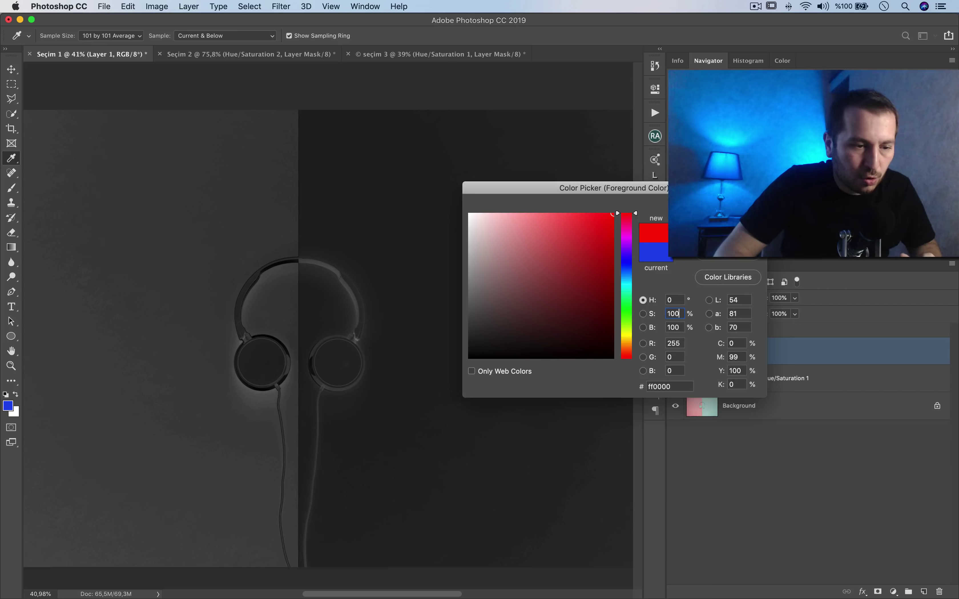
pyautogui.press('Return')
# Hide the helper group and paint a red circle with a 1000 brush
pyautogui.press('b')
pyautogui.press(']')
pyautogui.click(675, 330)
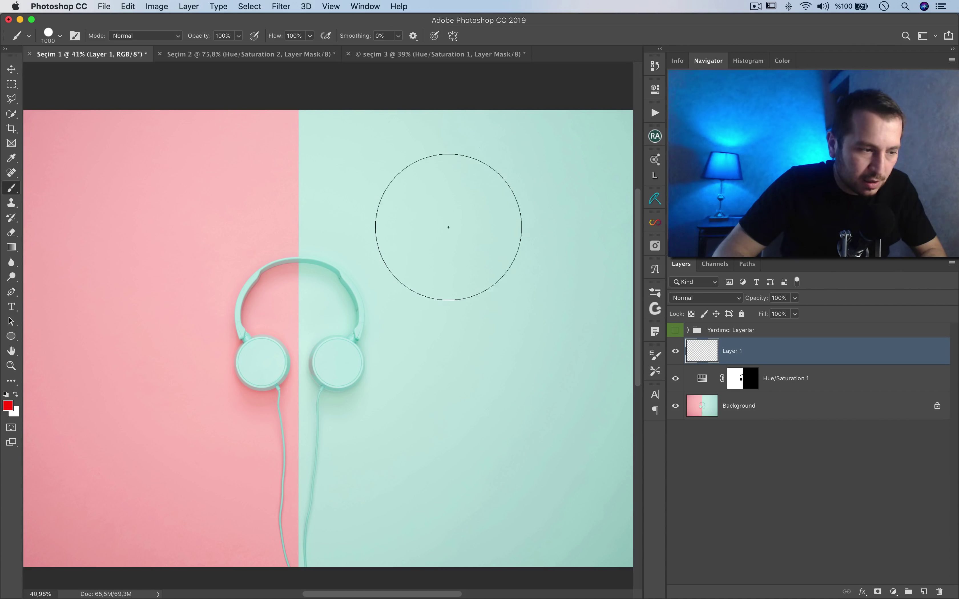
pyautogui.click(481, 181)
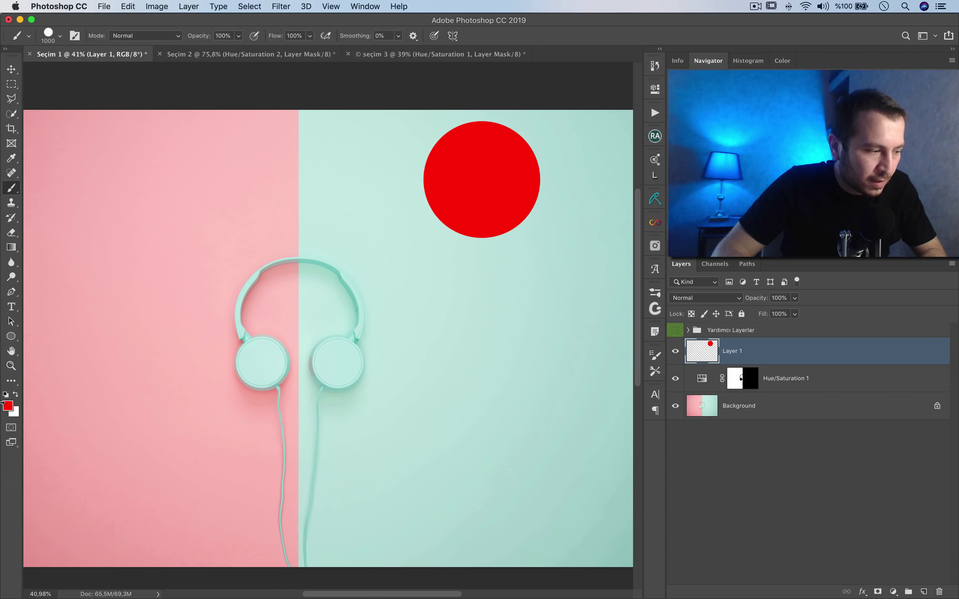
# Paint pink circles at 50% and 30% saturation below the red one
pyautogui.click(8, 407)
pyautogui.write('50')
pyautogui.press('Return')
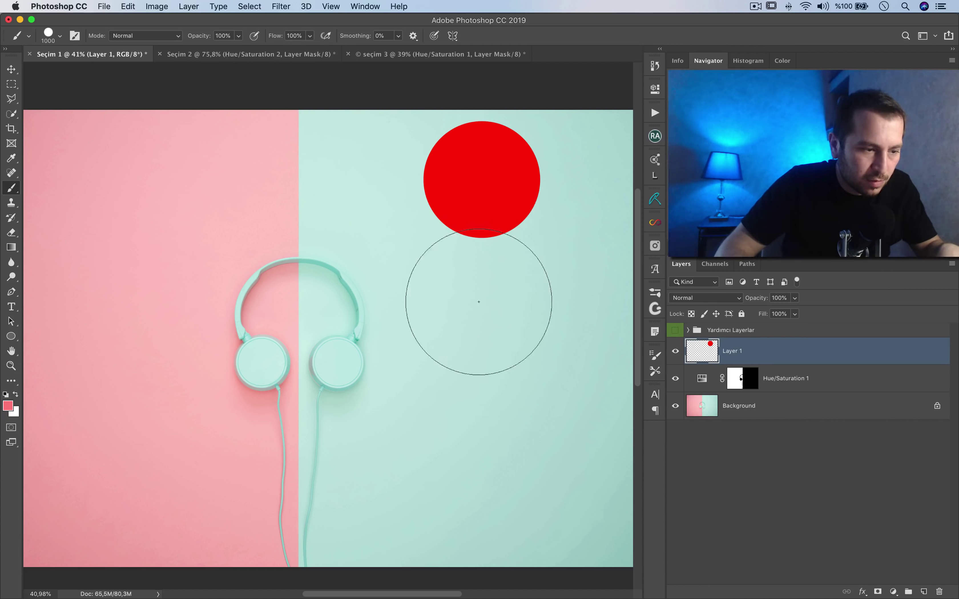
pyautogui.click(485, 319)
pyautogui.click(5, 407)
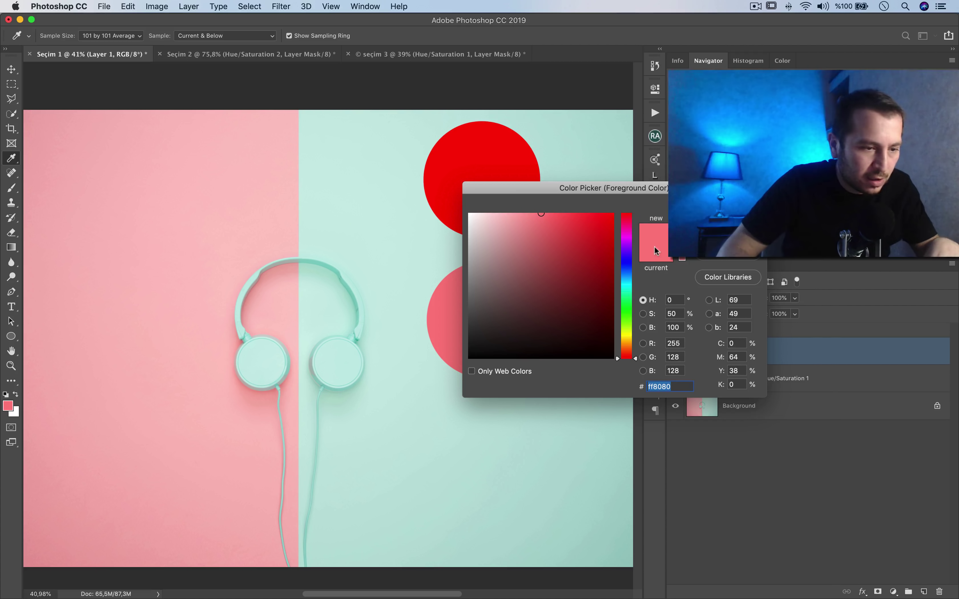
pyautogui.write('30')
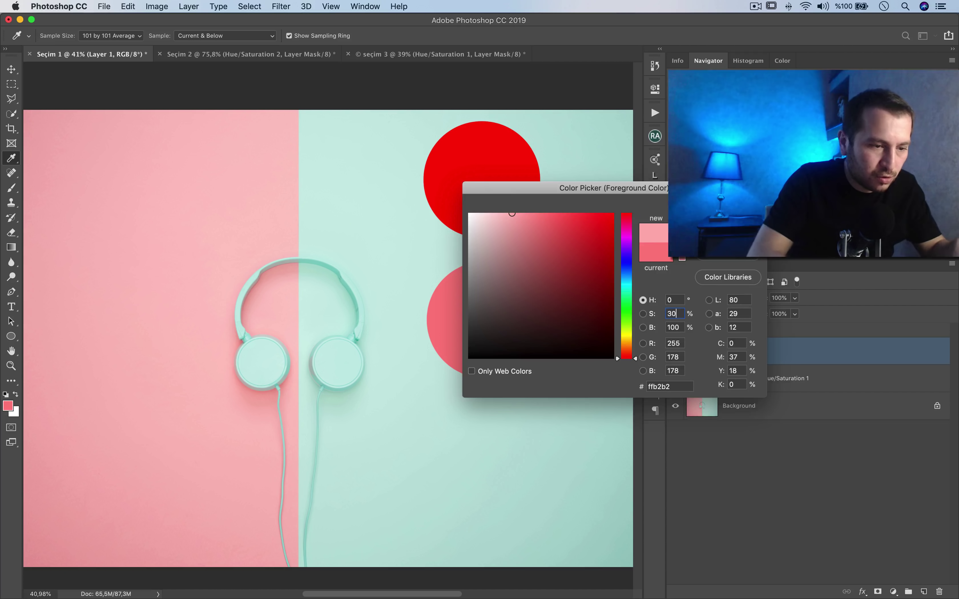
pyautogui.press('Return')
pyautogui.click(486, 444)
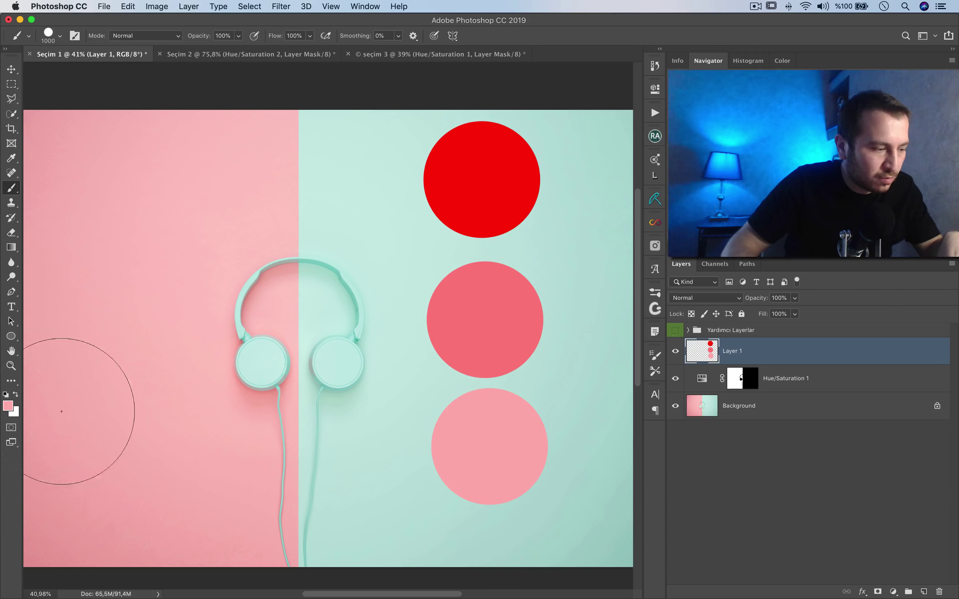
# Paint a very pale pink circle at 10% saturation left of the lowest
pyautogui.click(7, 405)
pyautogui.click(673, 314)
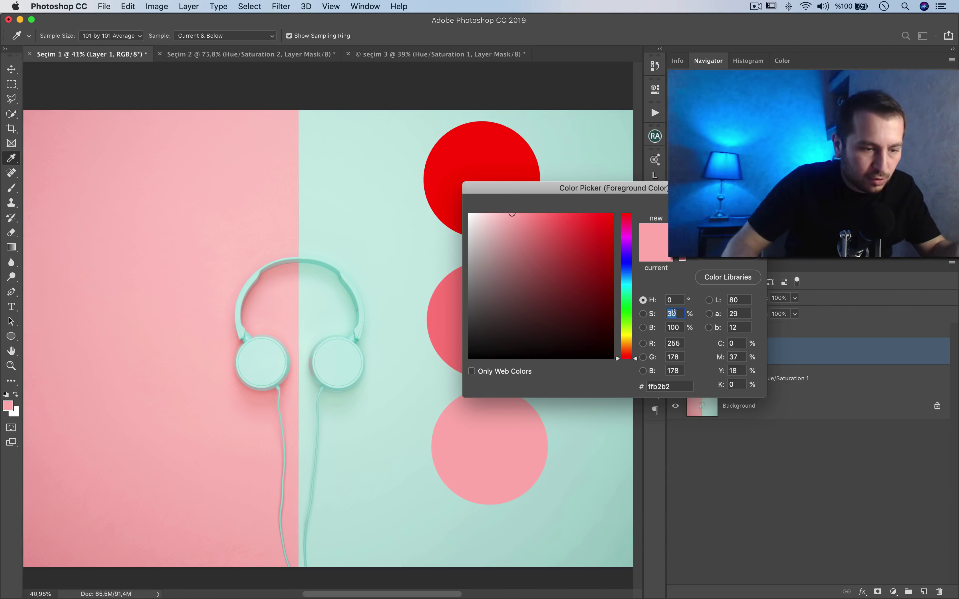
pyautogui.write('10')
pyautogui.press('Return')
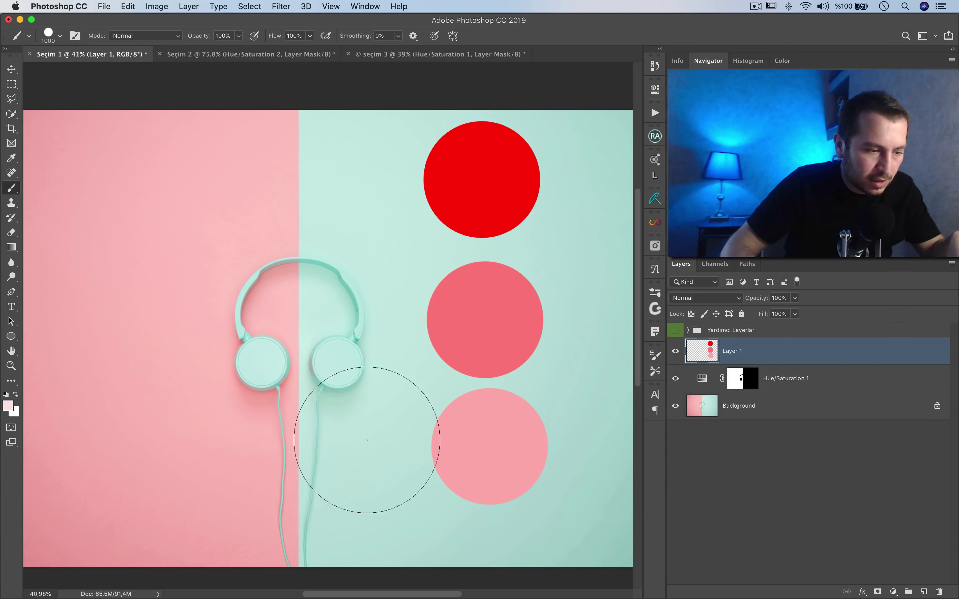
pyautogui.click(367, 440)
pyautogui.press('h')
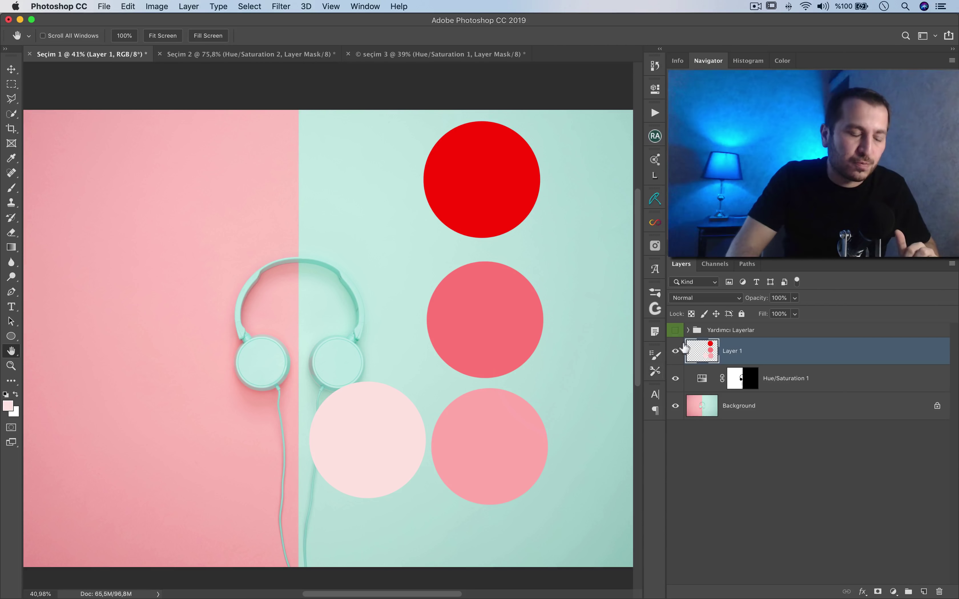
# Compare the circles in the Saturation Dağılımı map, delete Layer 1, and hide the map
pyautogui.click(688, 330)
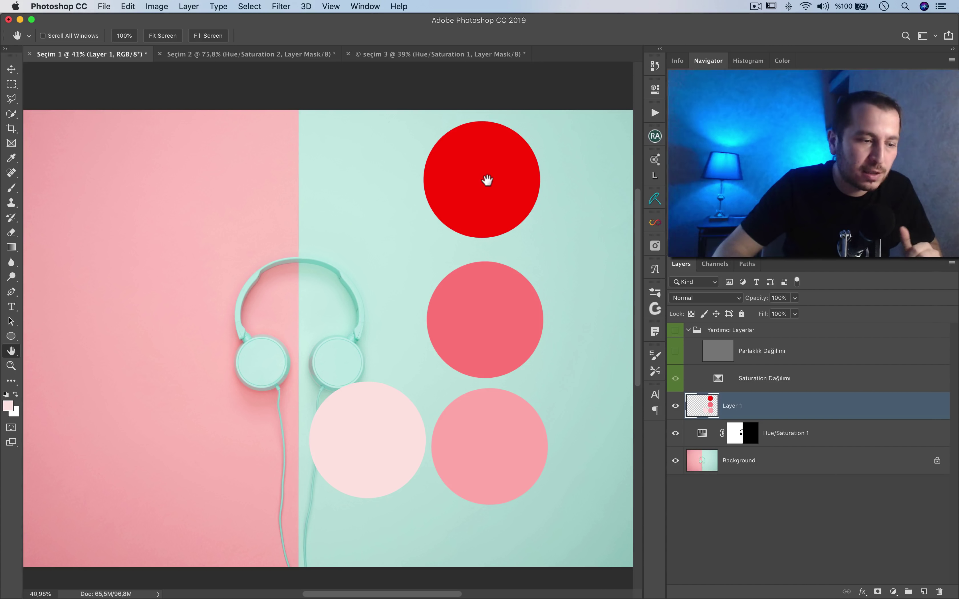
pyautogui.click(676, 379)
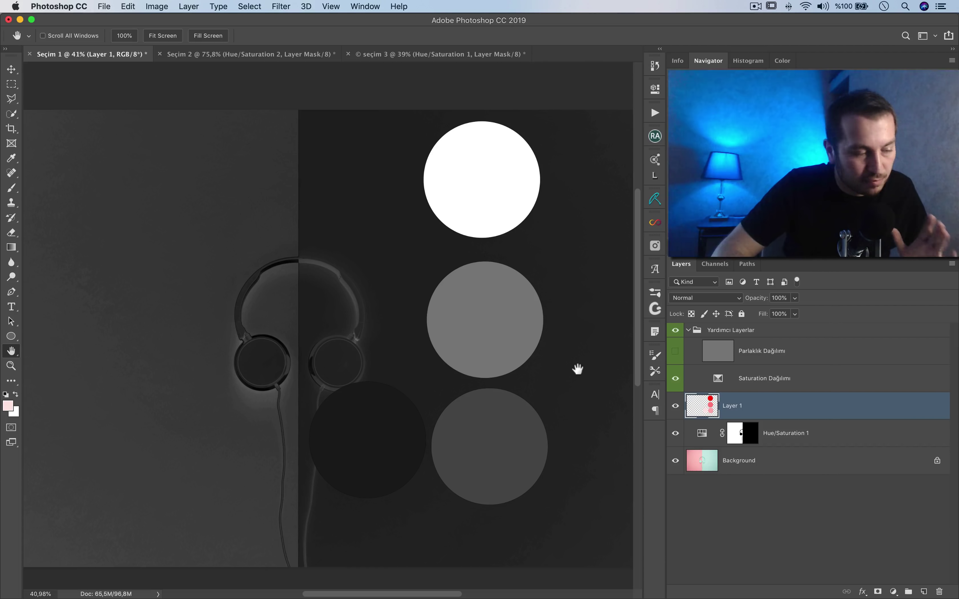
pyautogui.press('v')
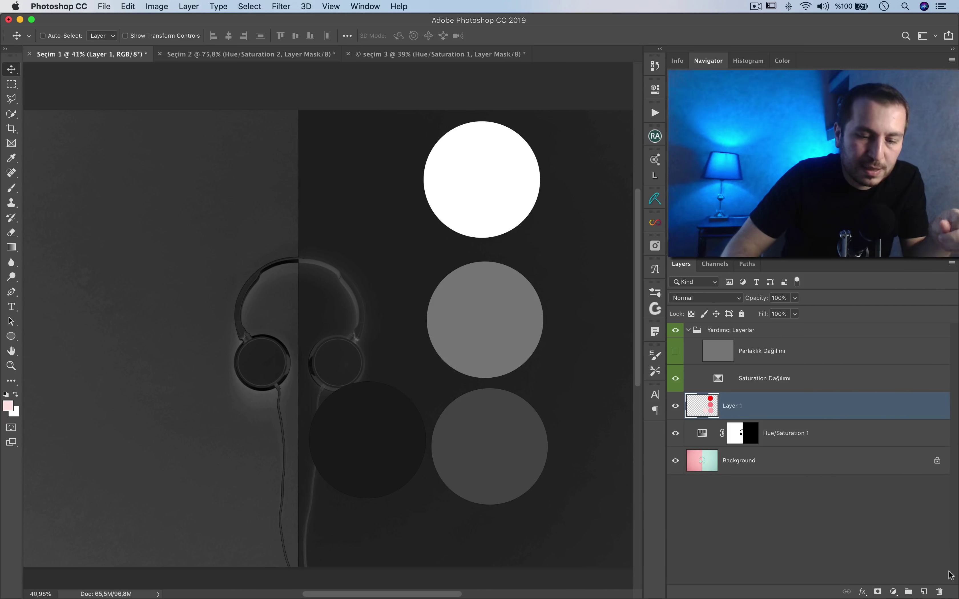
pyautogui.click(942, 592)
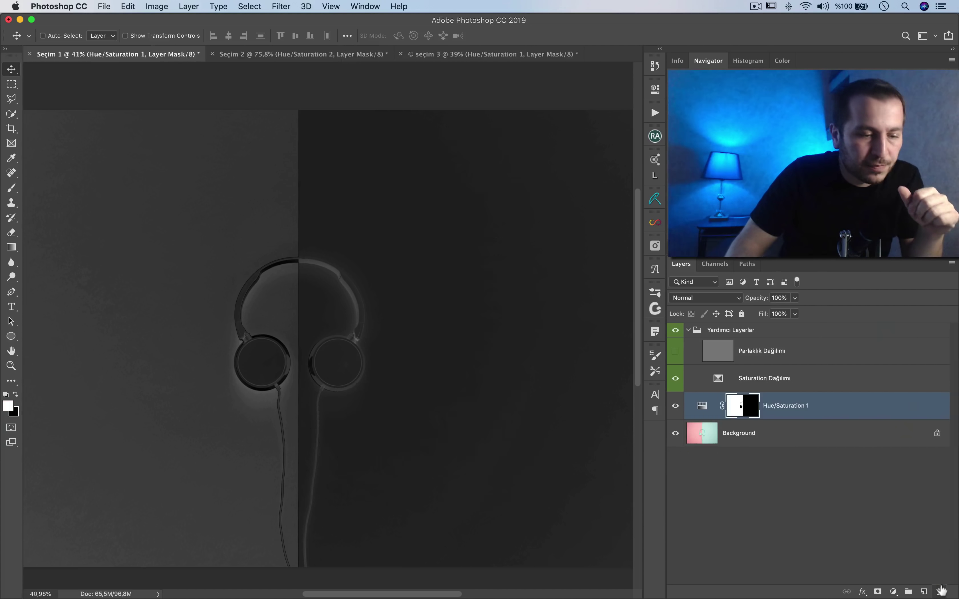
pyautogui.click(676, 380)
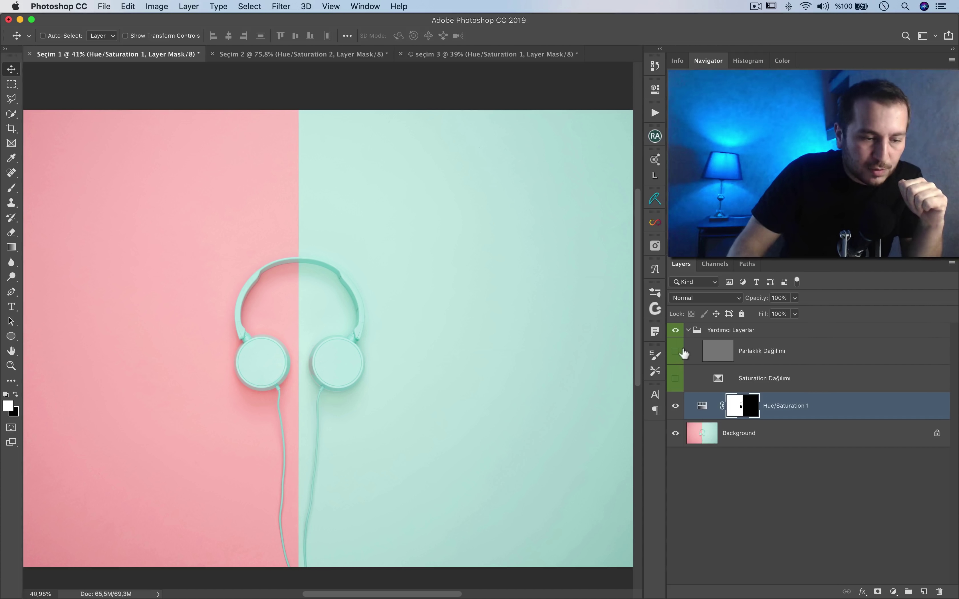
pyautogui.click(689, 332)
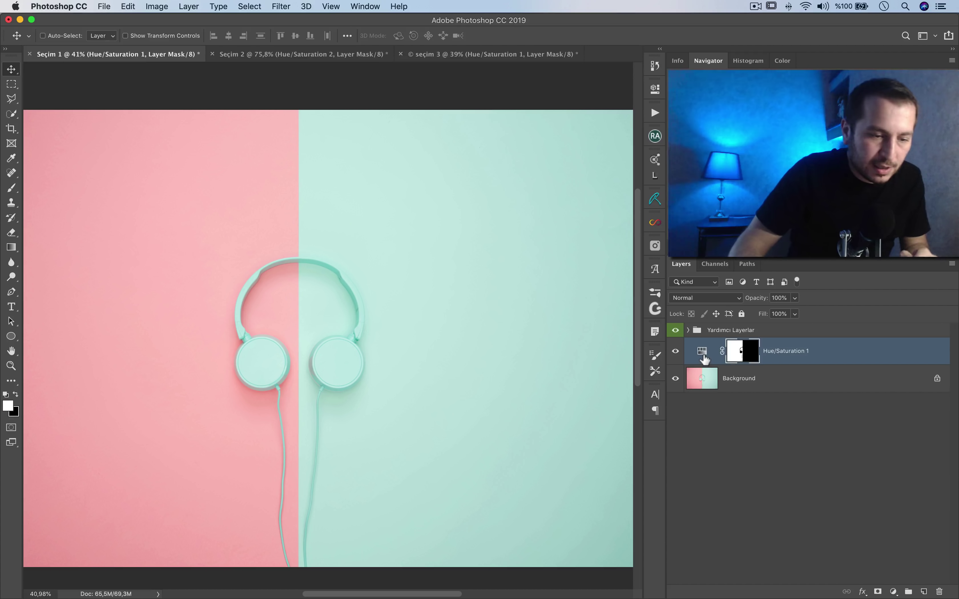
# View the Hue/Saturation 1 layer mask on its own
pyautogui.doubleClick(703, 358)
pyautogui.click(655, 89)
pyautogui.press('h')
pyautogui.moveTo(390, 279)
pyautogui.mouseDown()
pyautogui.moveTo(491, 232)
pyautogui.moveTo(460, 253)
pyautogui.mouseUp()
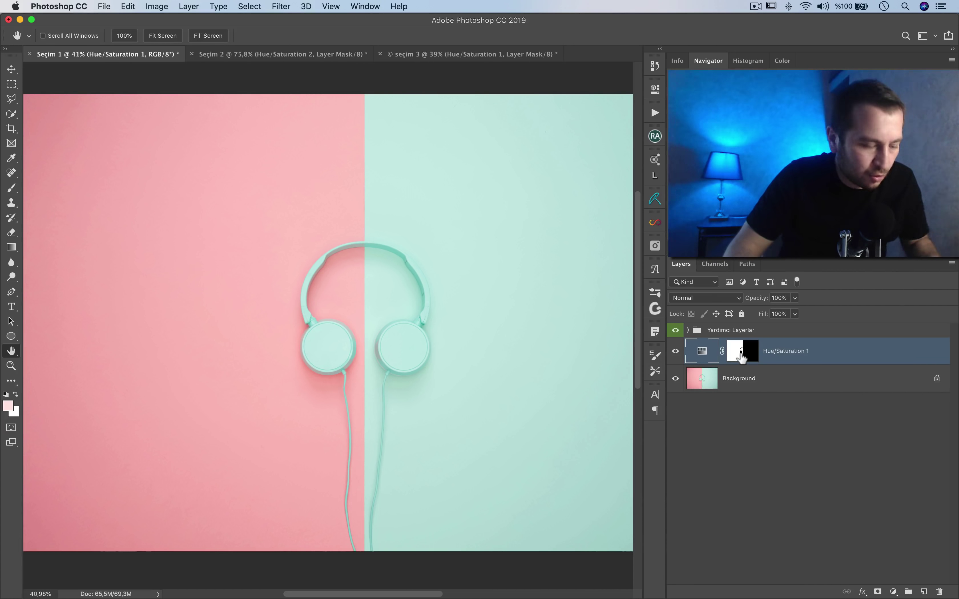
pyautogui.keyDown('alt'); pyautogui.click(741, 357); pyautogui.keyUp('alt')
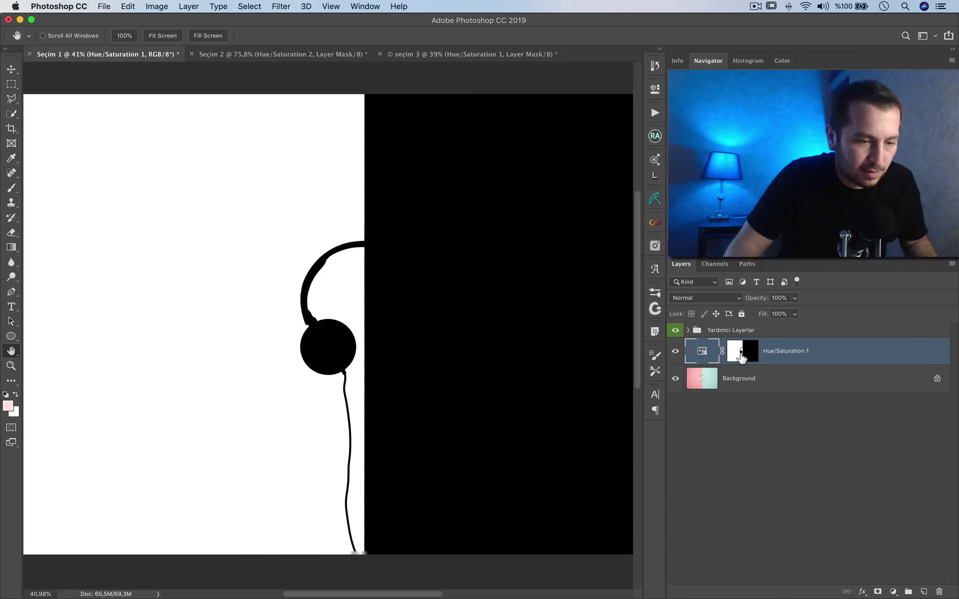
# Set the Hue/Saturation 1 hue to +156, turning the pink half mint green
pyautogui.doubleClick(705, 359)
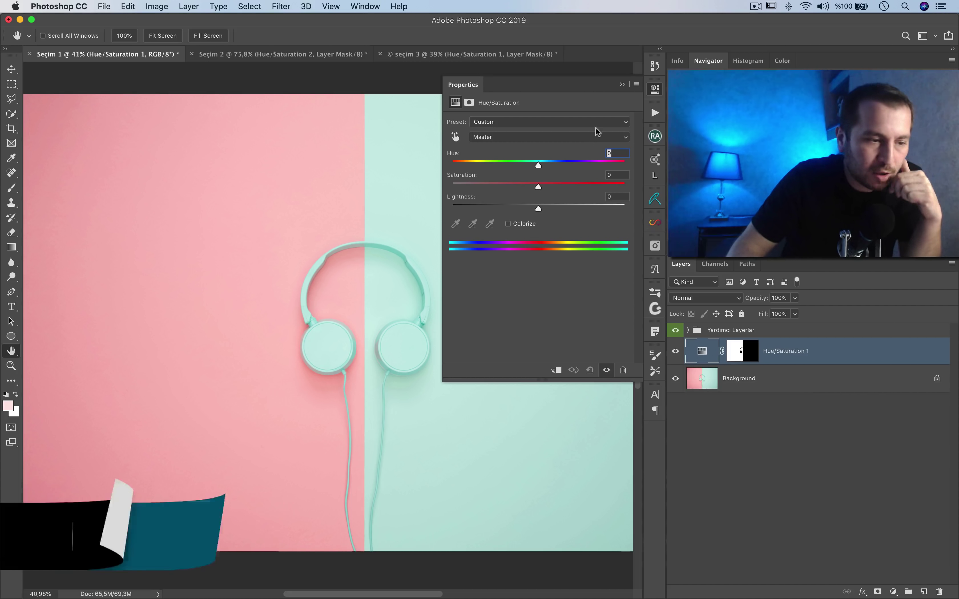
pyautogui.hscroll(2, 226, 222)
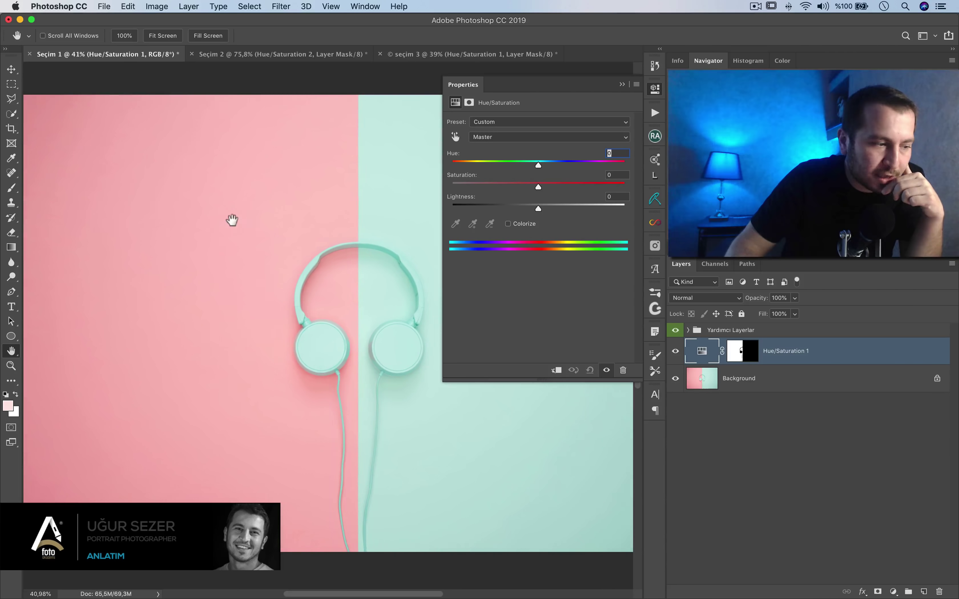
pyautogui.hscroll(5, 232, 220)
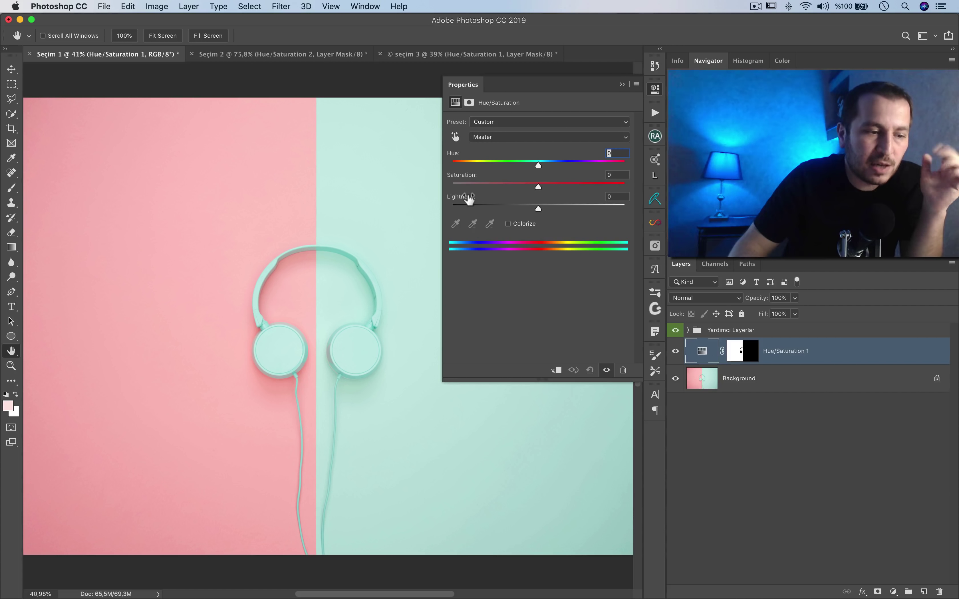
pyautogui.moveTo(547, 164); pyautogui.dragTo(618, 172)
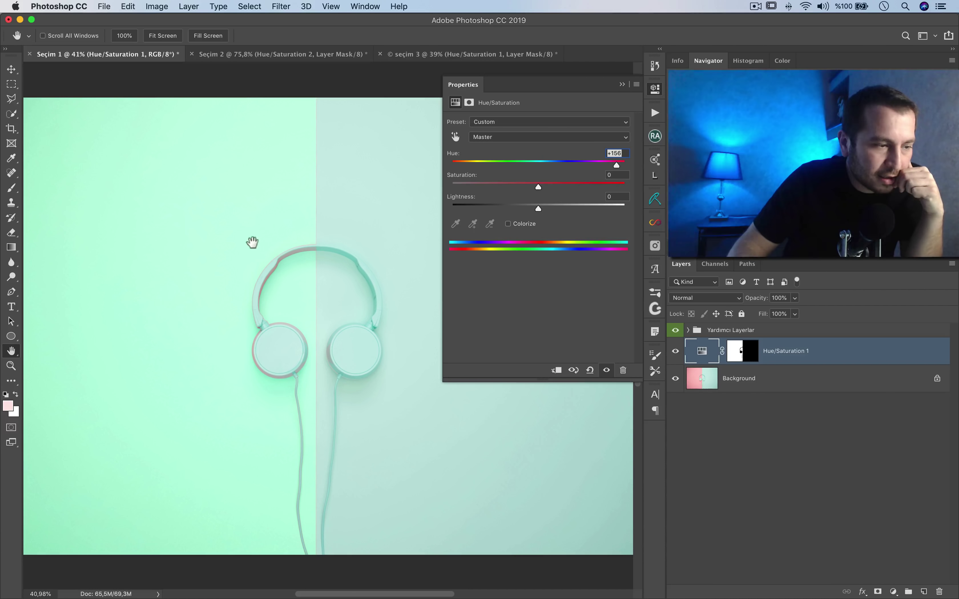
pyautogui.moveTo(327, 228)
pyautogui.mouseDown()
pyautogui.moveTo(323, 280)
pyautogui.moveTo(320, 236)
pyautogui.mouseUp()
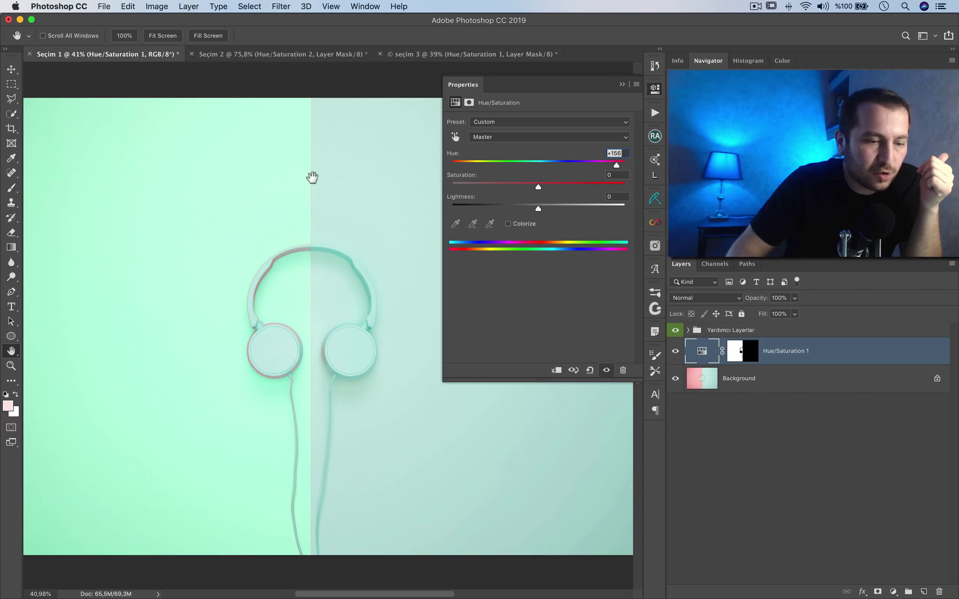
pyautogui.click(688, 330)
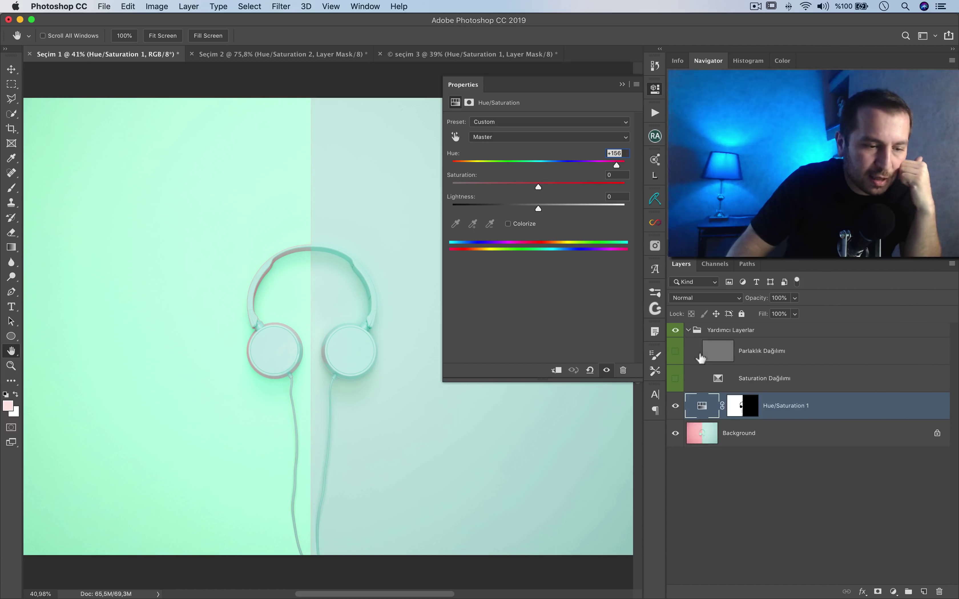
# Set Hue/Saturation 1 lightness to -4, checking it against the Parlaklık Dağılımı brightness map
pyautogui.click(675, 352)
pyautogui.click(676, 351)
pyautogui.click(718, 355)
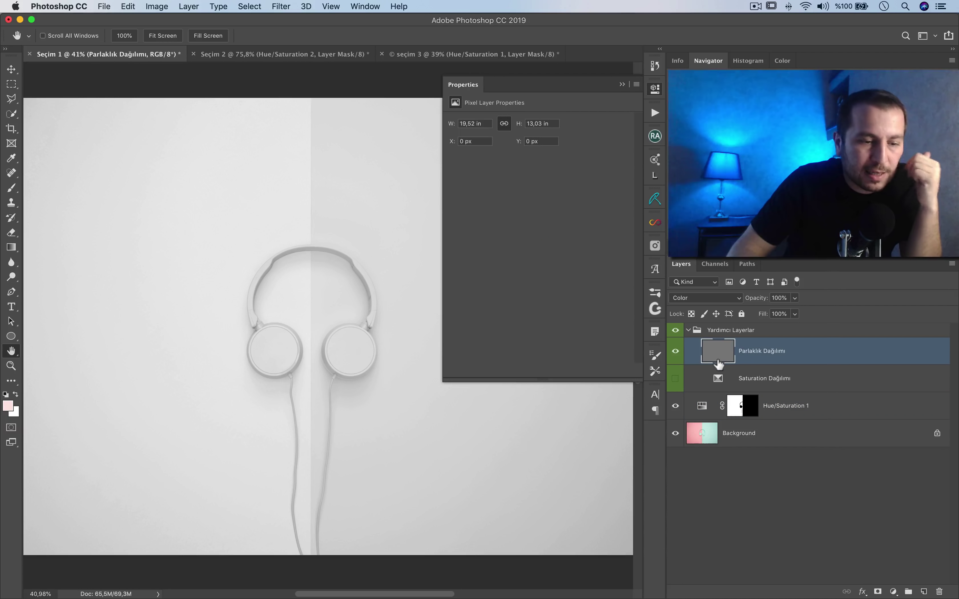
pyautogui.click(704, 406)
pyautogui.click(703, 410)
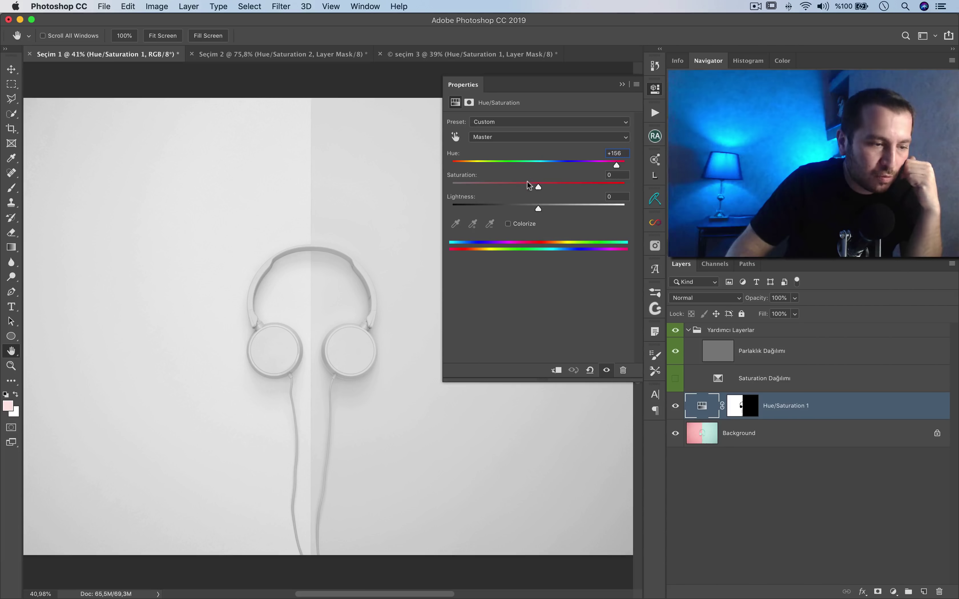
pyautogui.moveTo(535, 207); pyautogui.dragTo(525, 206)
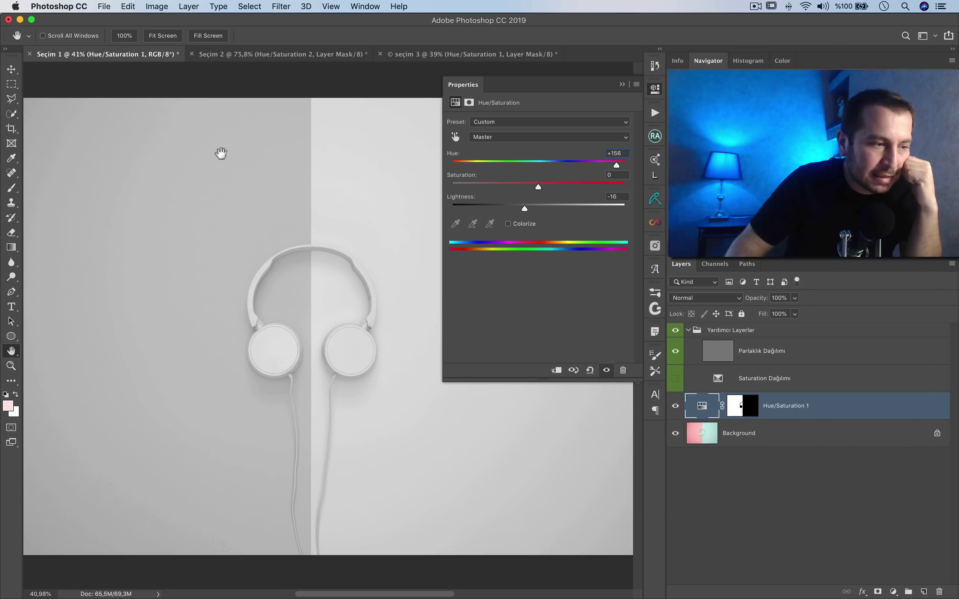
pyautogui.moveTo(525, 208); pyautogui.dragTo(533, 208)
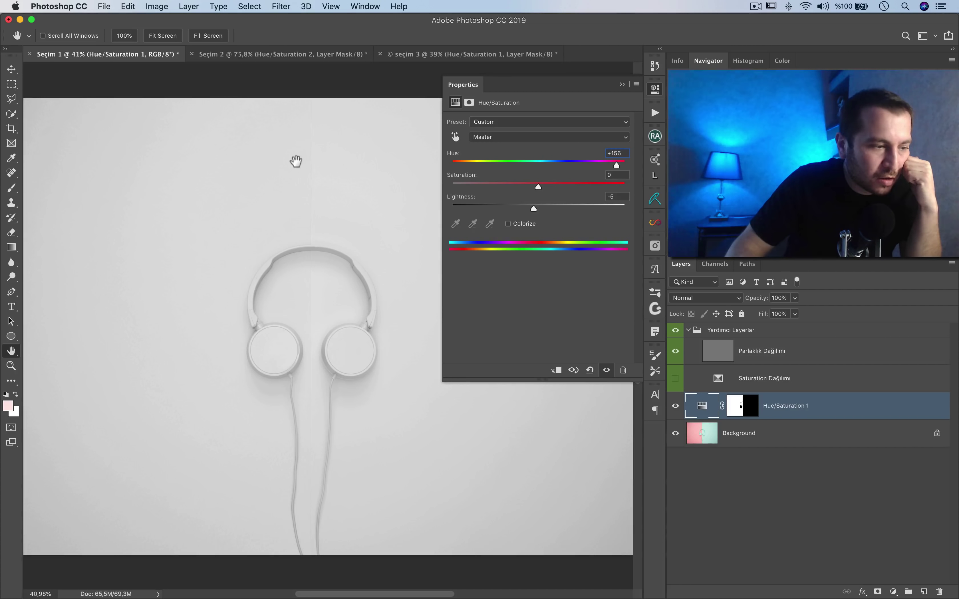
# Close the Properties panel and hide the Parlaklık Dağılımı brightness map
pyautogui.scroll(5, 296, 160)
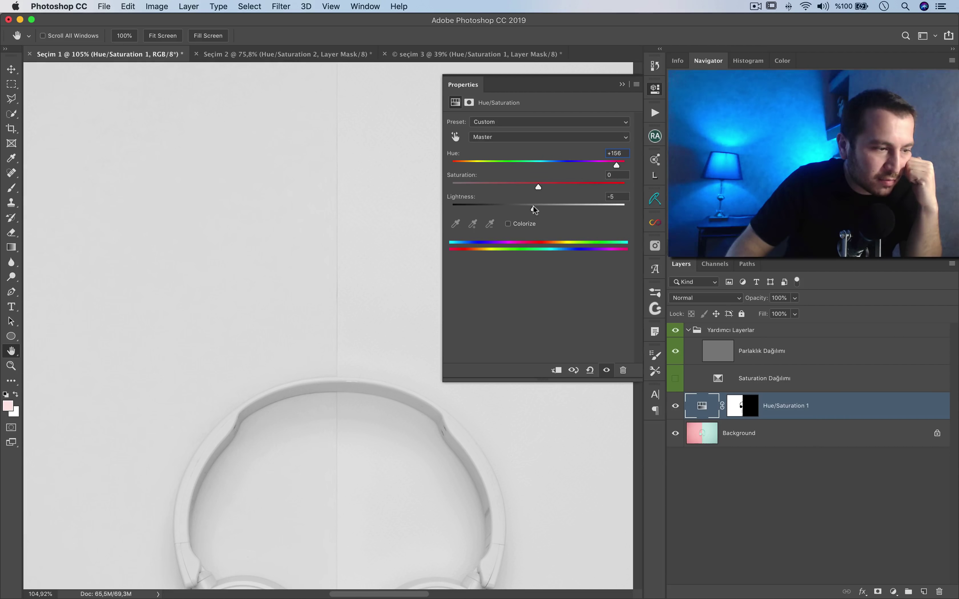
pyautogui.scroll(-5, 307, 246)
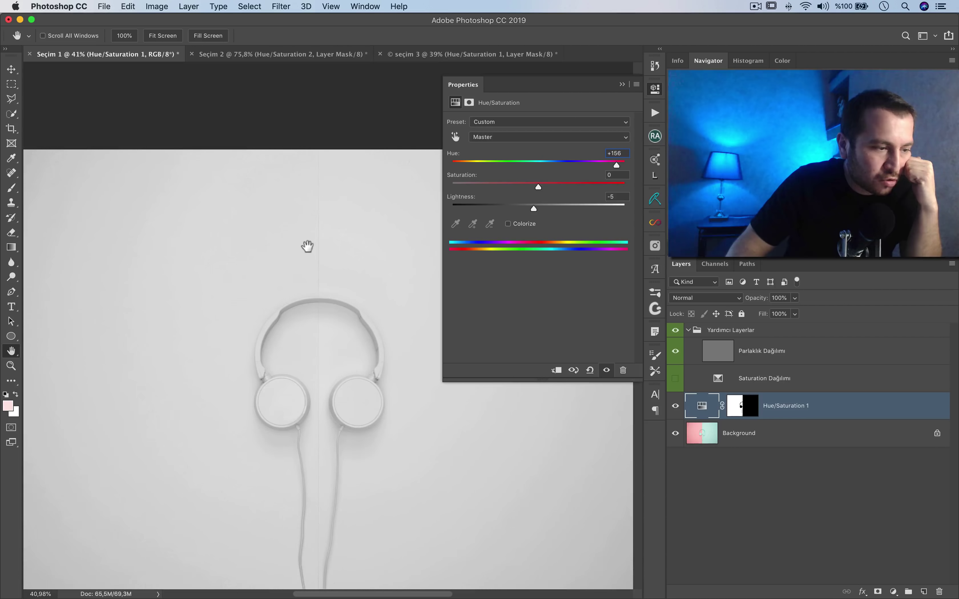
pyautogui.scroll(-3, 307, 246)
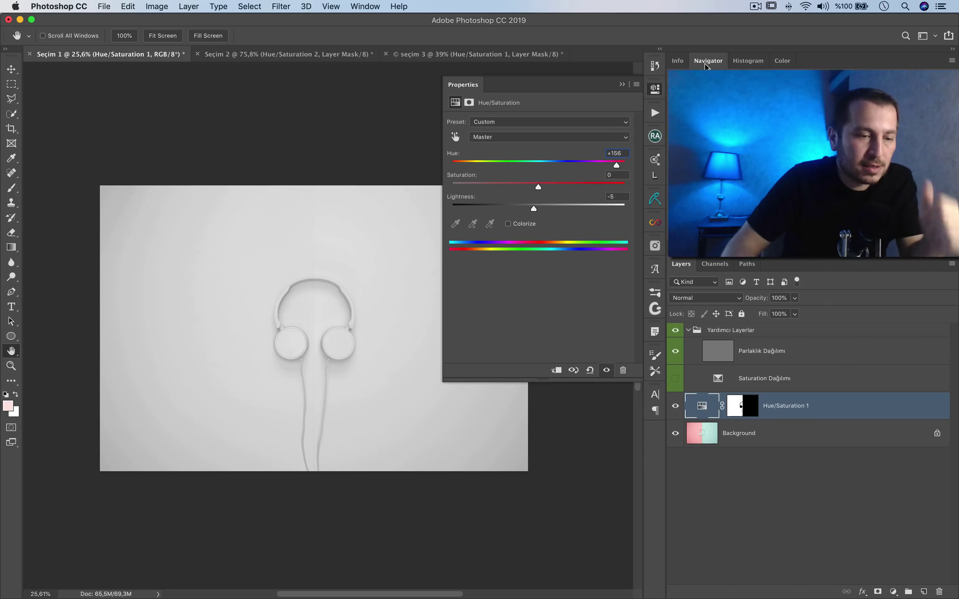
pyautogui.scroll(3, 344, 238)
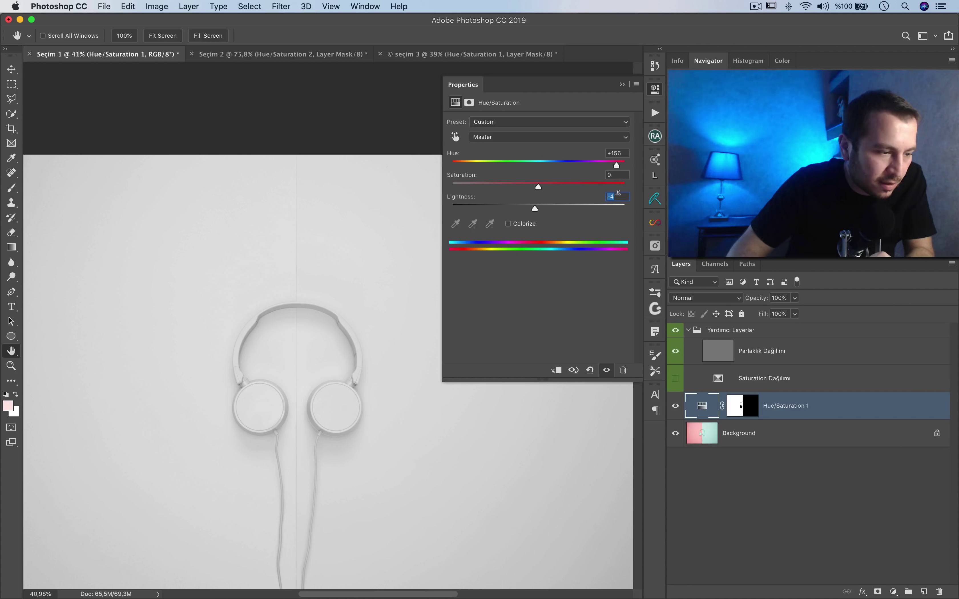
pyautogui.scroll(-3, 331, 229)
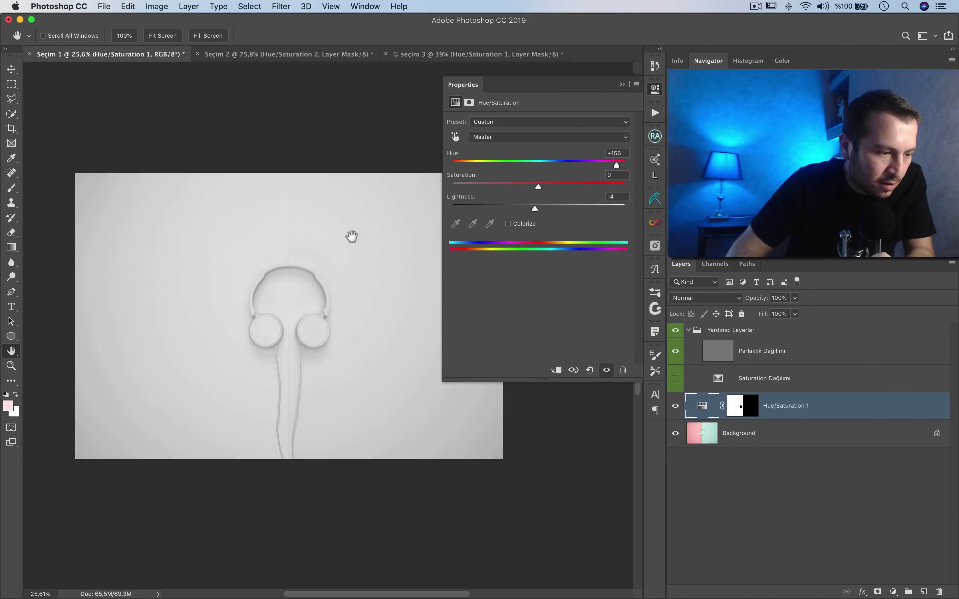
pyautogui.scroll(3, 275, 237)
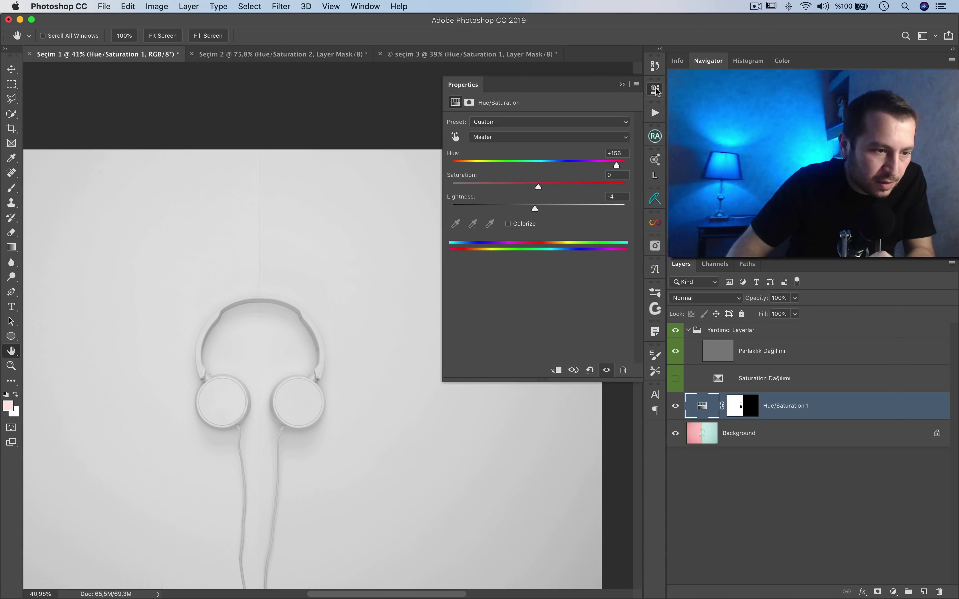
pyautogui.click(655, 89)
pyautogui.click(676, 351)
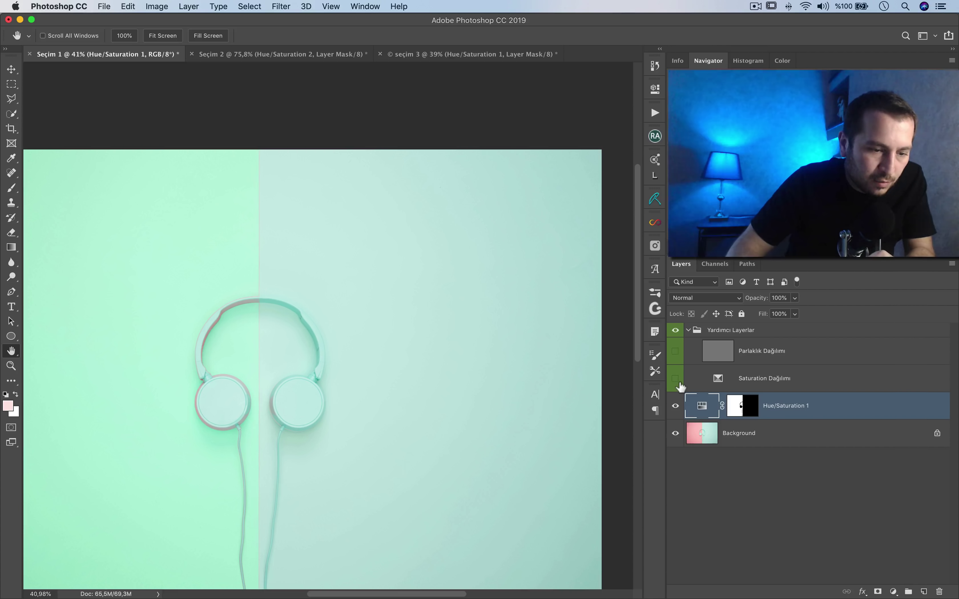
# Lower Hue/Saturation 1 saturation to -45 with the Saturation Dağılımı map shown
pyautogui.click(676, 379)
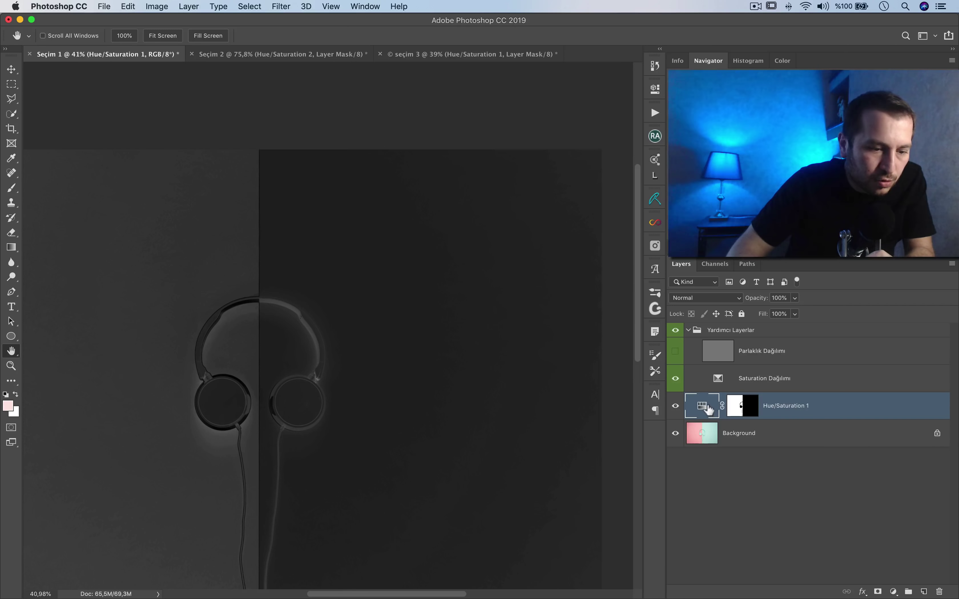
pyautogui.doubleClick(707, 408)
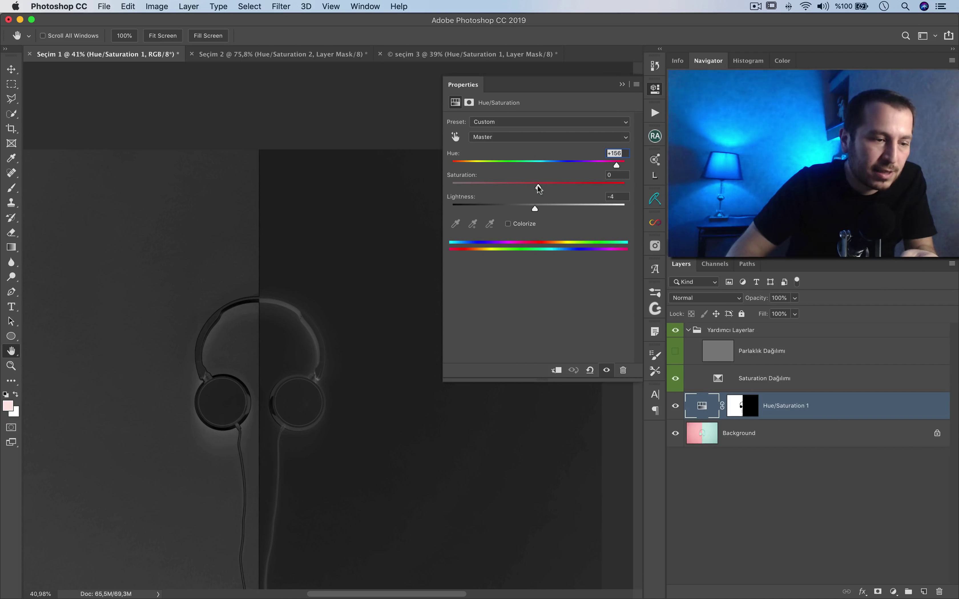
pyautogui.moveTo(250, 255); pyautogui.dragTo(281, 219)
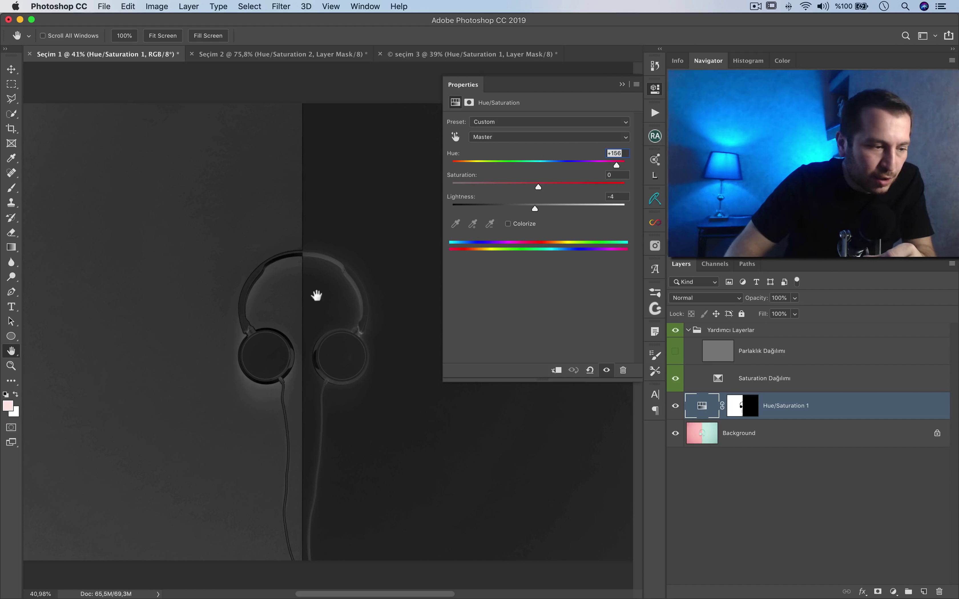
pyautogui.moveTo(240, 213); pyautogui.dragTo(181, 226)
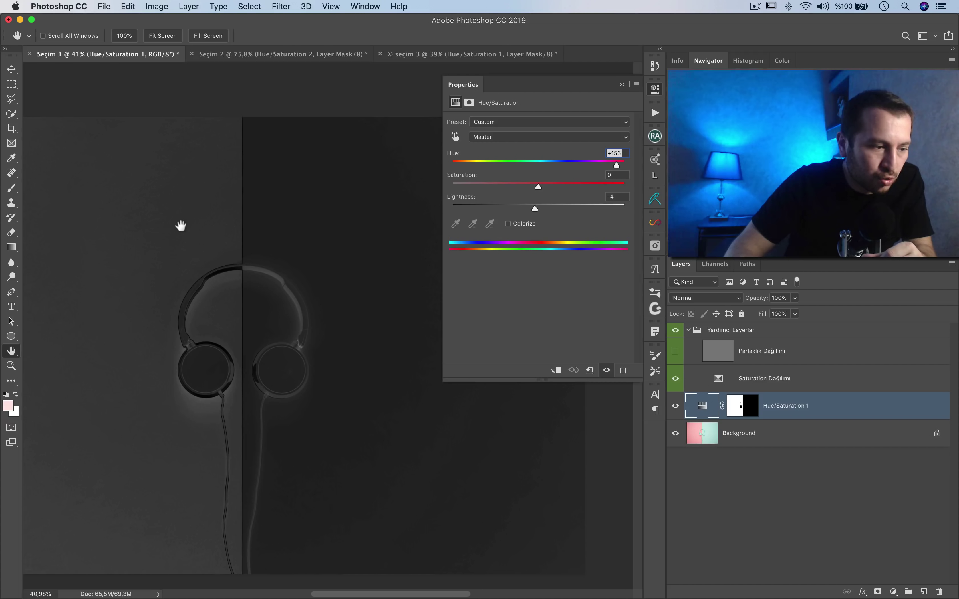
pyautogui.moveTo(363, 178); pyautogui.dragTo(438, 174)
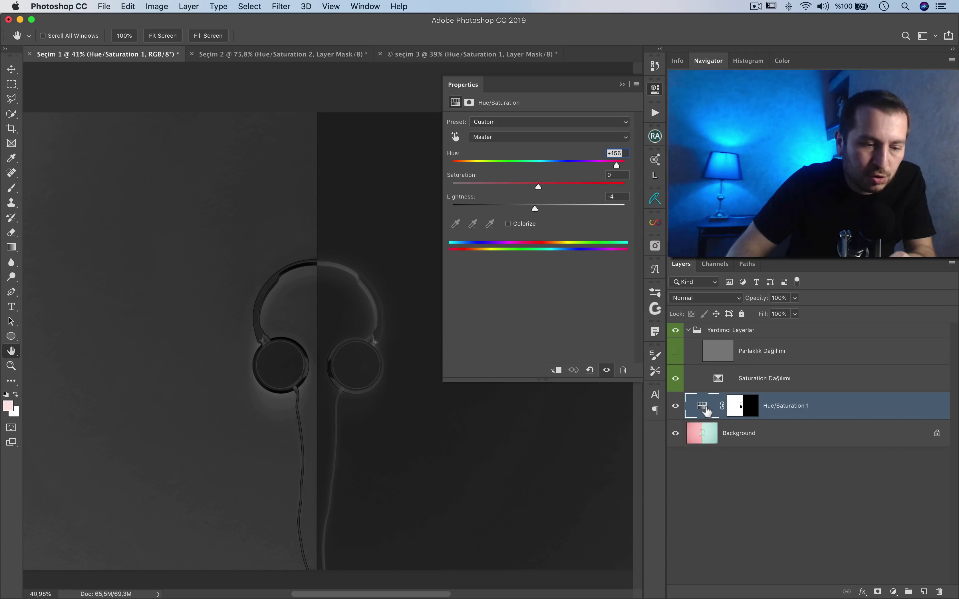
pyautogui.moveTo(538, 186); pyautogui.dragTo(497, 185)
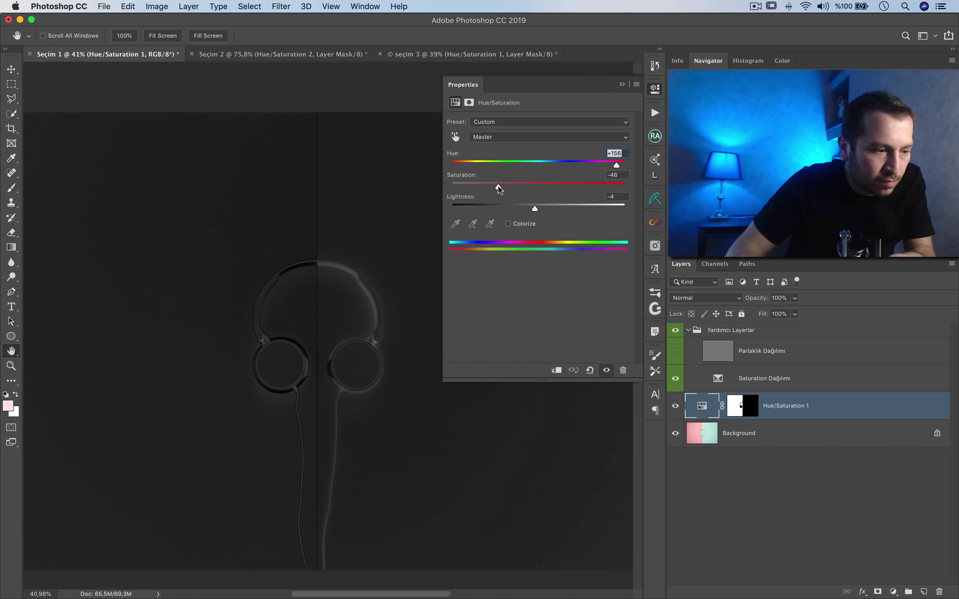
# Shift Hue/Saturation 1 hue to +167 with the map hidden, then show Saturation Dağılımı again
pyautogui.click(675, 378)
pyautogui.moveTo(355, 240); pyautogui.dragTo(293, 217)
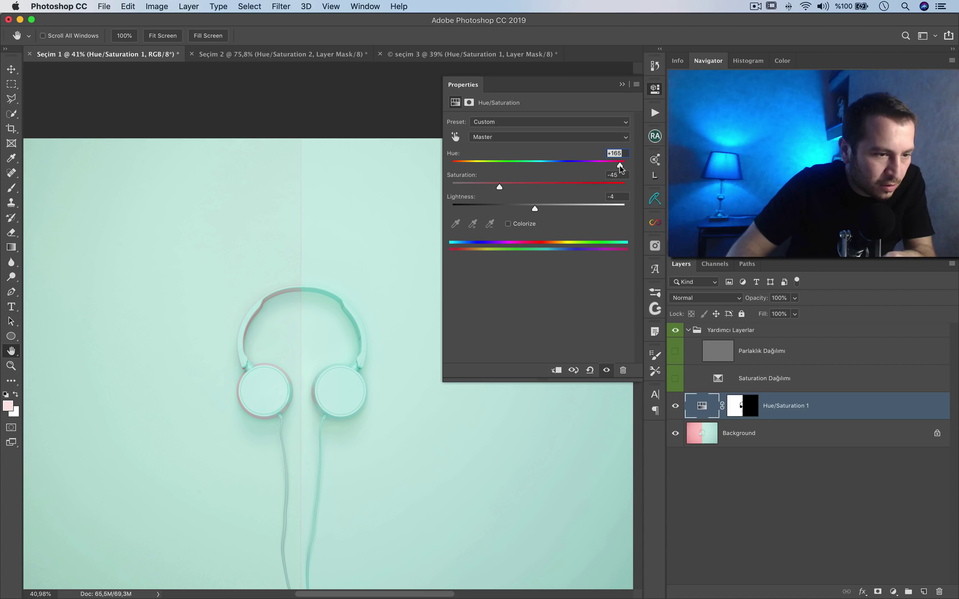
pyautogui.moveTo(619, 165); pyautogui.dragTo(622, 166)
pyautogui.click(717, 380)
pyautogui.click(675, 379)
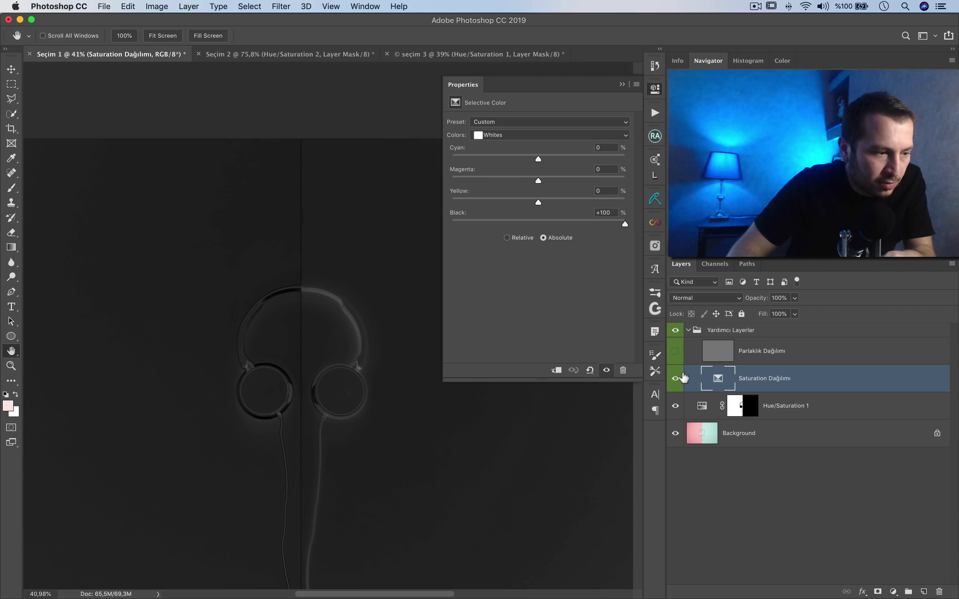
# Set Hue/Saturation 1 to saturation -41 and lightness -3, swapping the saturation map for the brightness map
pyautogui.moveTo(716, 409); pyautogui.dragTo(700, 351)
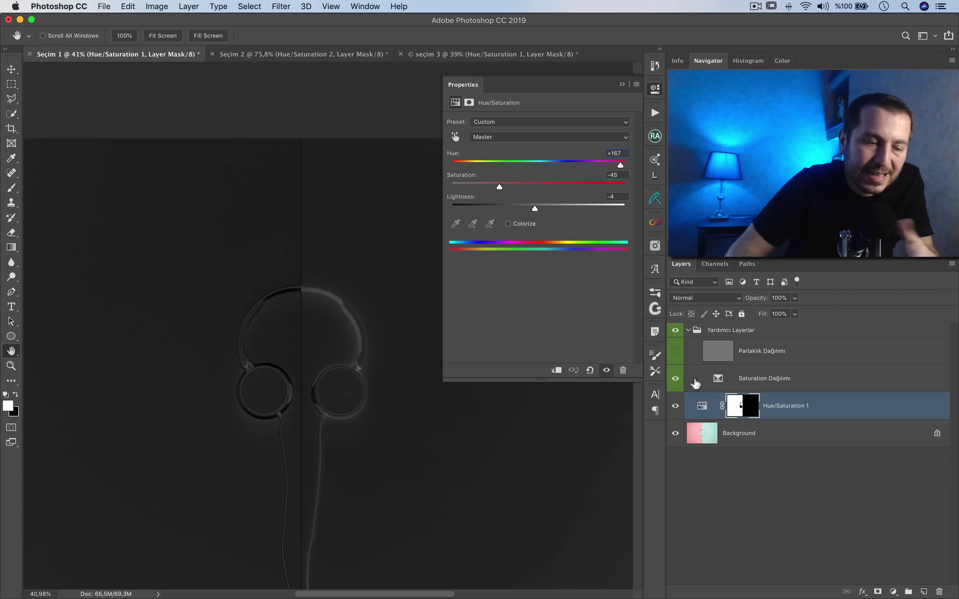
pyautogui.click(702, 408)
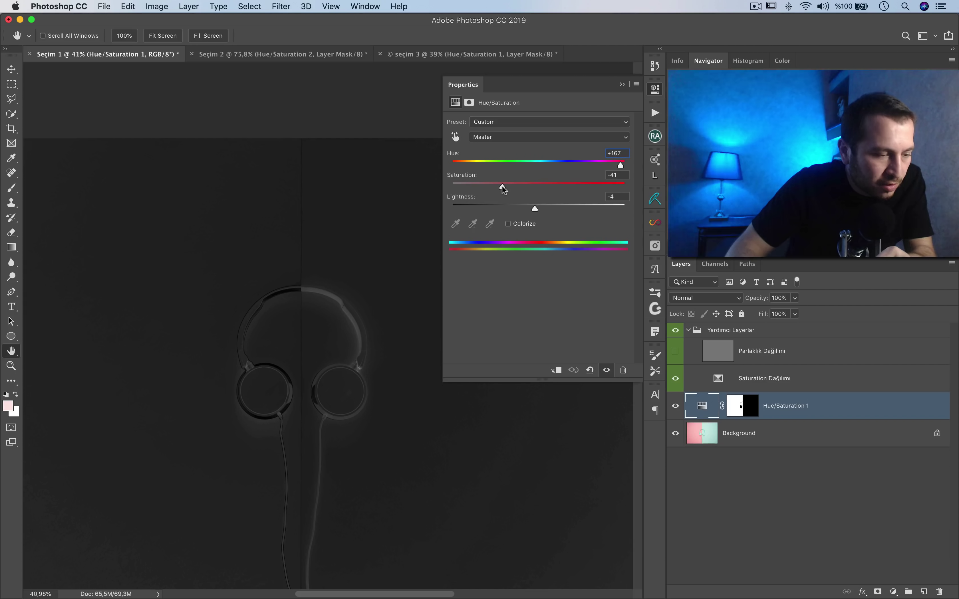
pyautogui.click(675, 378)
pyautogui.click(674, 351)
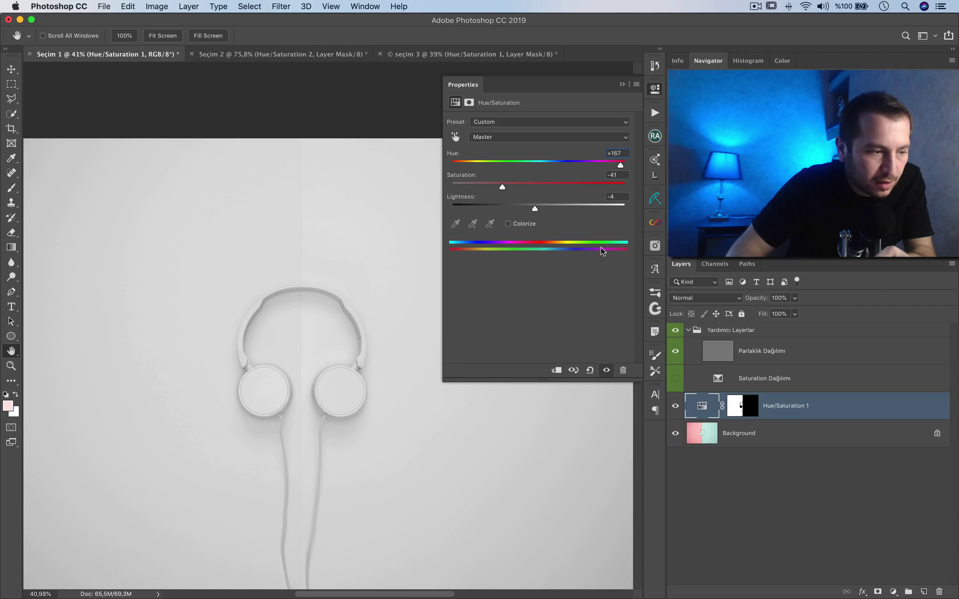
pyautogui.moveTo(535, 209); pyautogui.dragTo(536, 209)
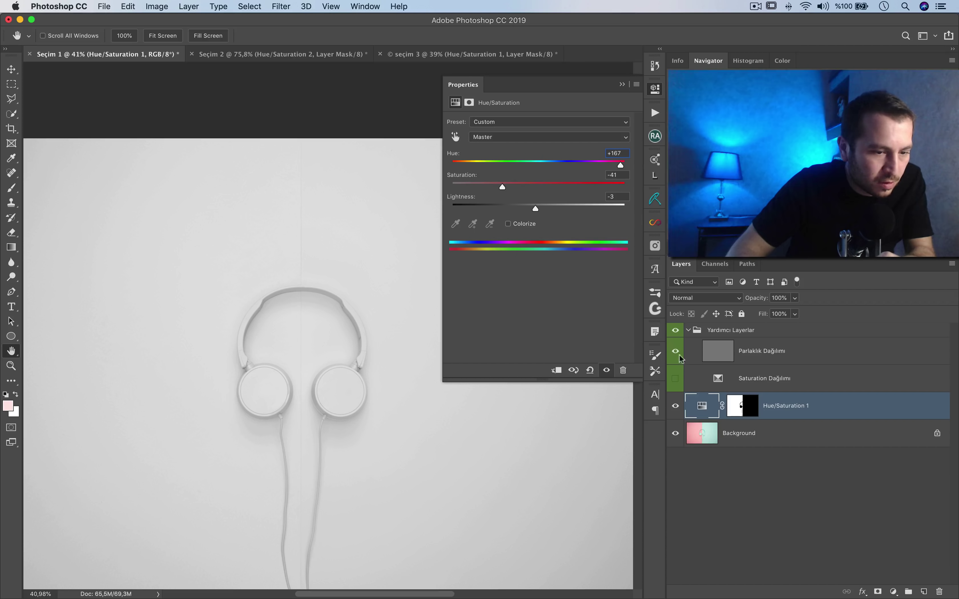
# Close the Properties panel and collapse the Yardımcı Layerlar helper group
pyautogui.scroll(-5, 403, 332)
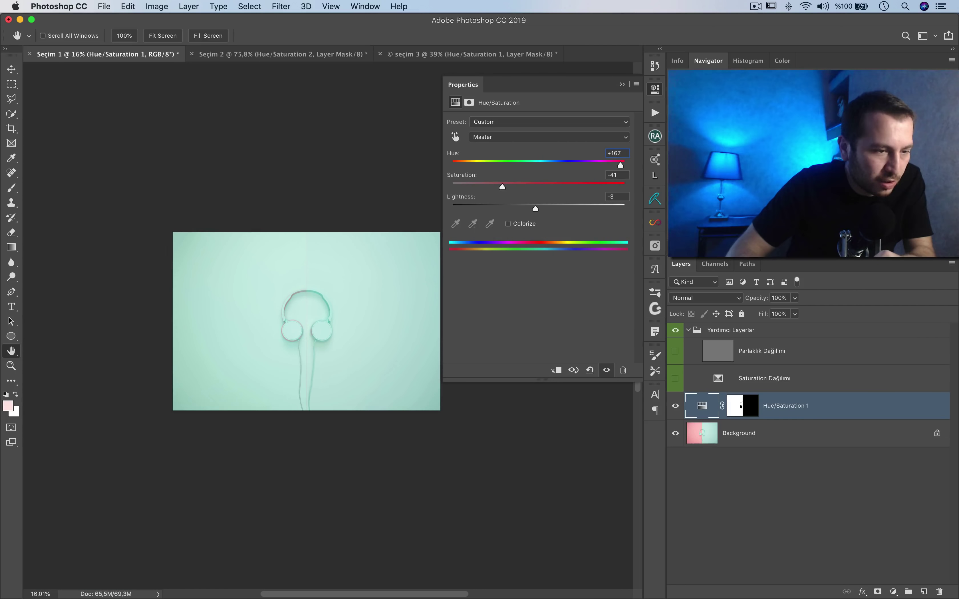
pyautogui.click(655, 92)
pyautogui.scroll(2, 300, 331)
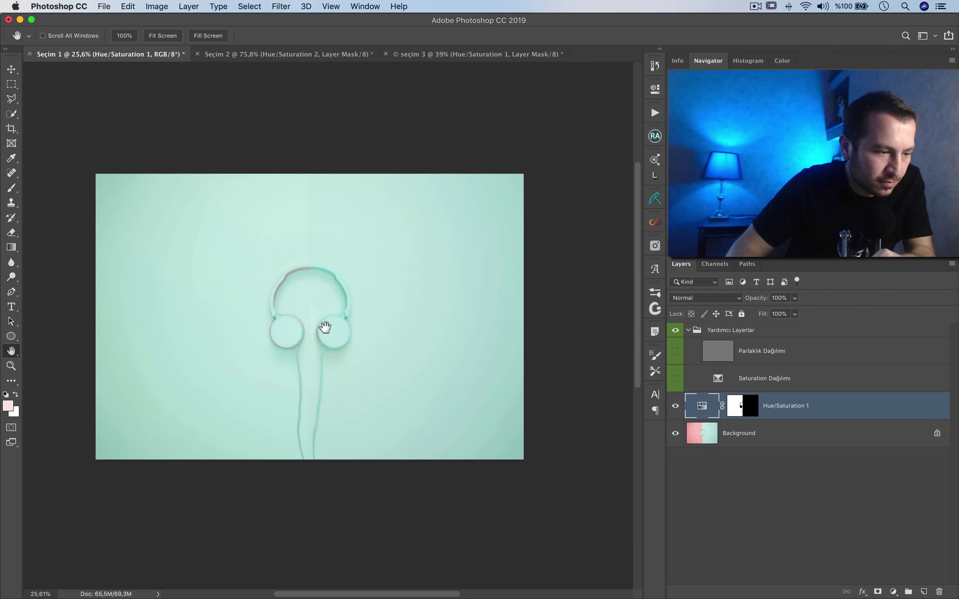
pyautogui.scroll(3, 326, 327)
pyautogui.scroll(1, 341, 337)
pyautogui.scroll(-2, 357, 349)
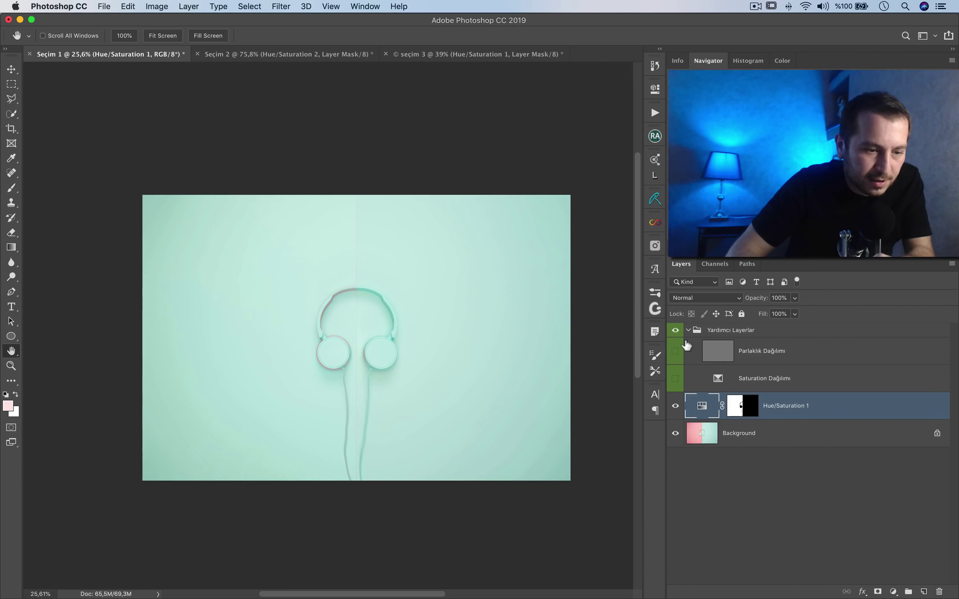
pyautogui.click(688, 330)
# Compare the headphones with Hue/Saturation 1 turned off and back on
pyautogui.doubleClick(701, 352)
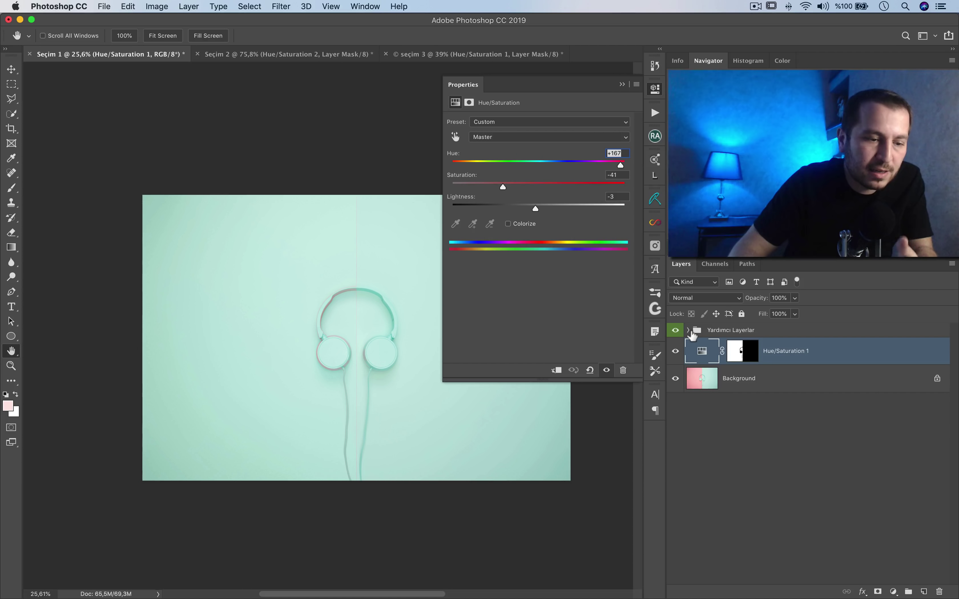
pyautogui.click(651, 93)
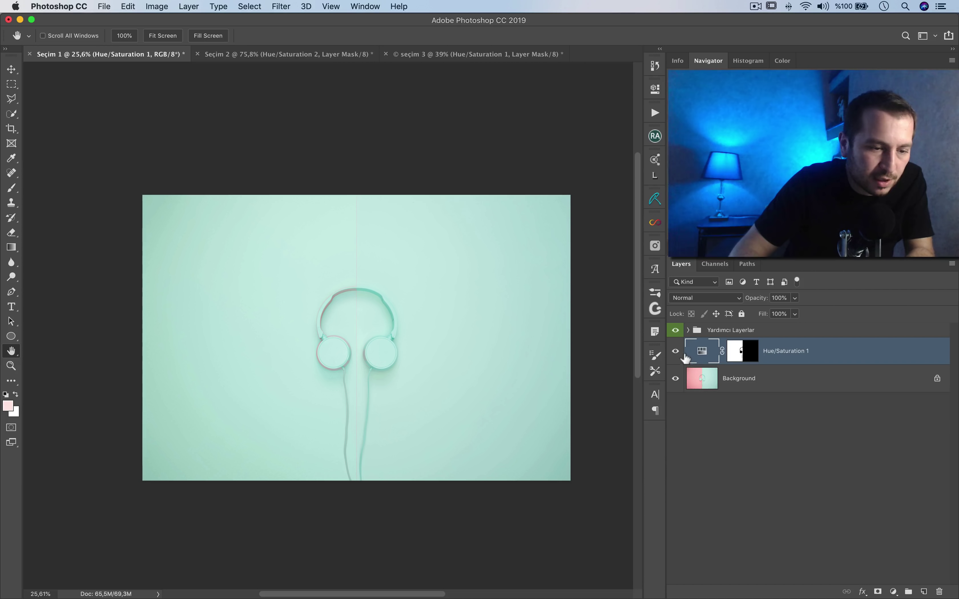
pyautogui.doubleClick(702, 356)
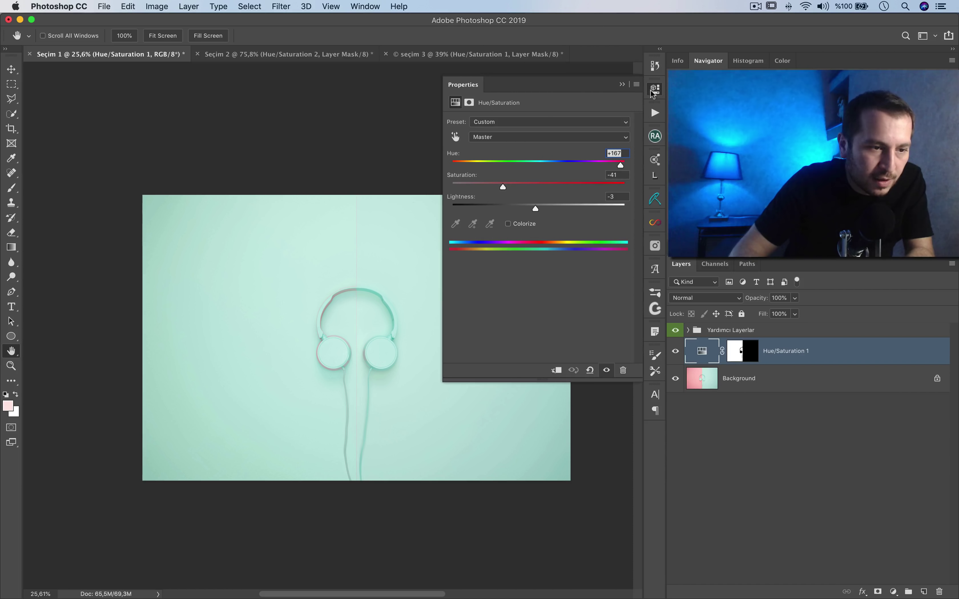
pyautogui.click(653, 90)
pyautogui.click(675, 351)
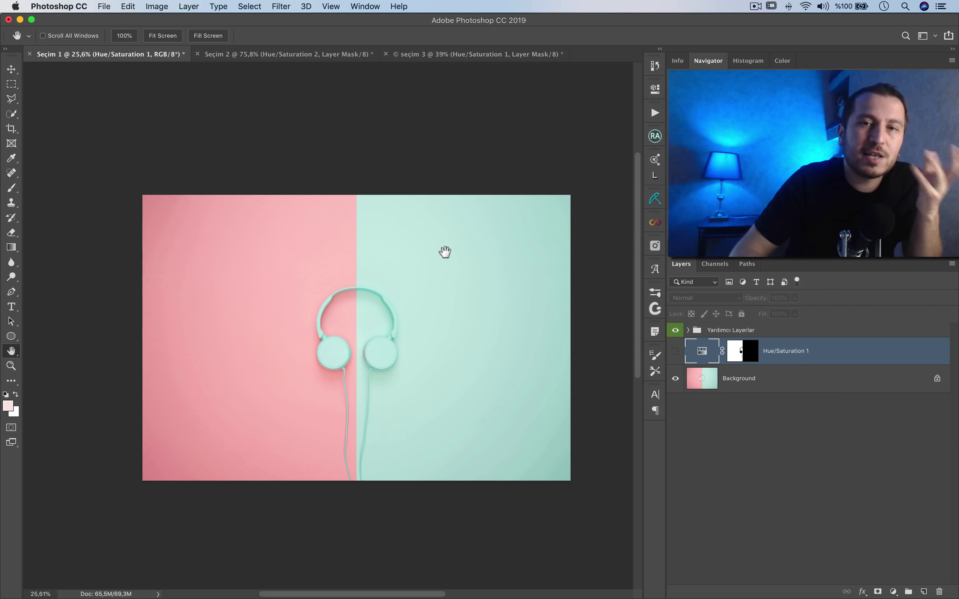
pyautogui.click(674, 352)
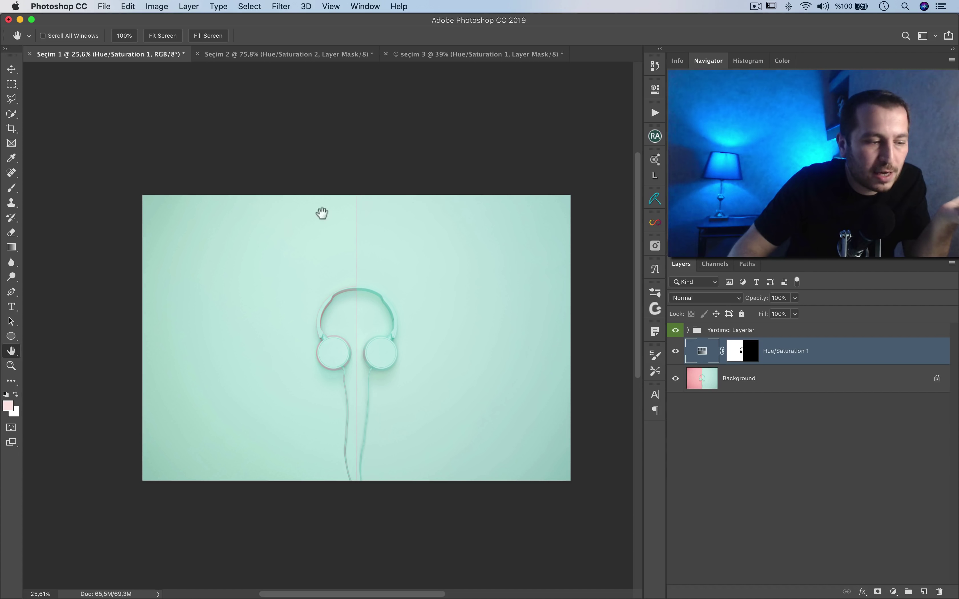
# Switch to the Seçim 2 typewriter document and select its empty Mevcut Renk layer
pyautogui.click(280, 53)
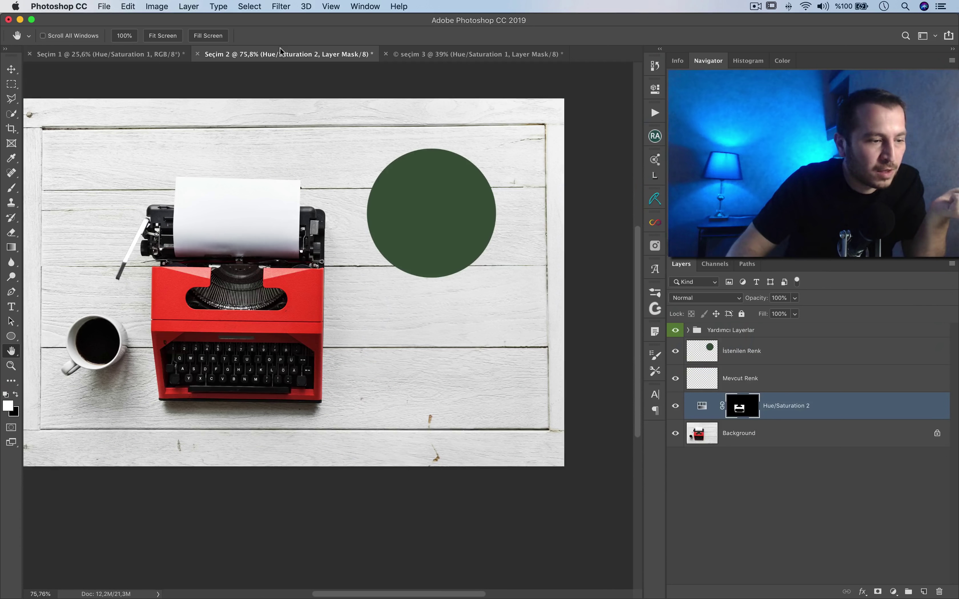
pyautogui.moveTo(387, 152); pyautogui.dragTo(422, 185)
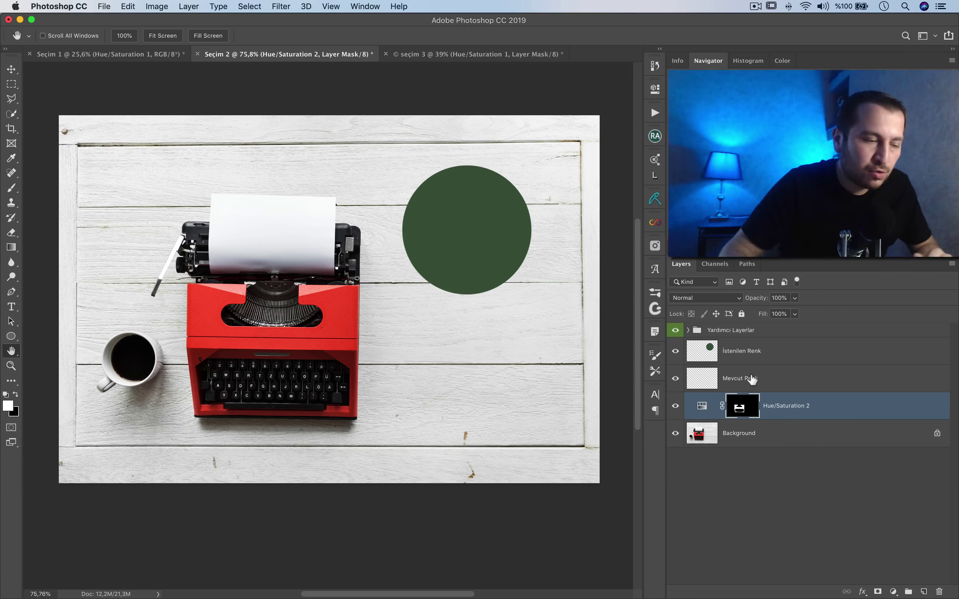
pyautogui.scroll(3, 320, 346)
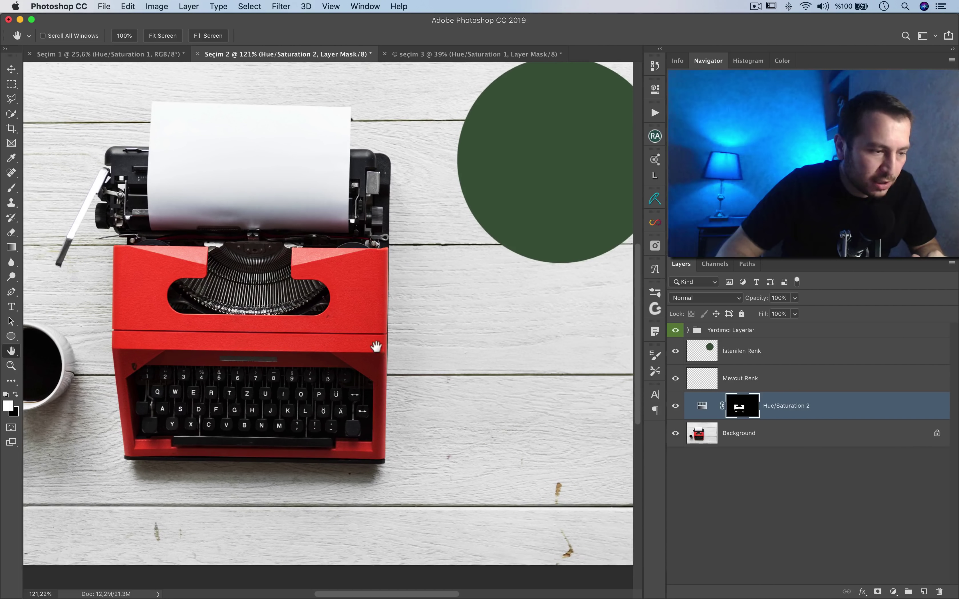
pyautogui.hscroll(2, 376, 346)
pyautogui.hscroll(3, 431, 254)
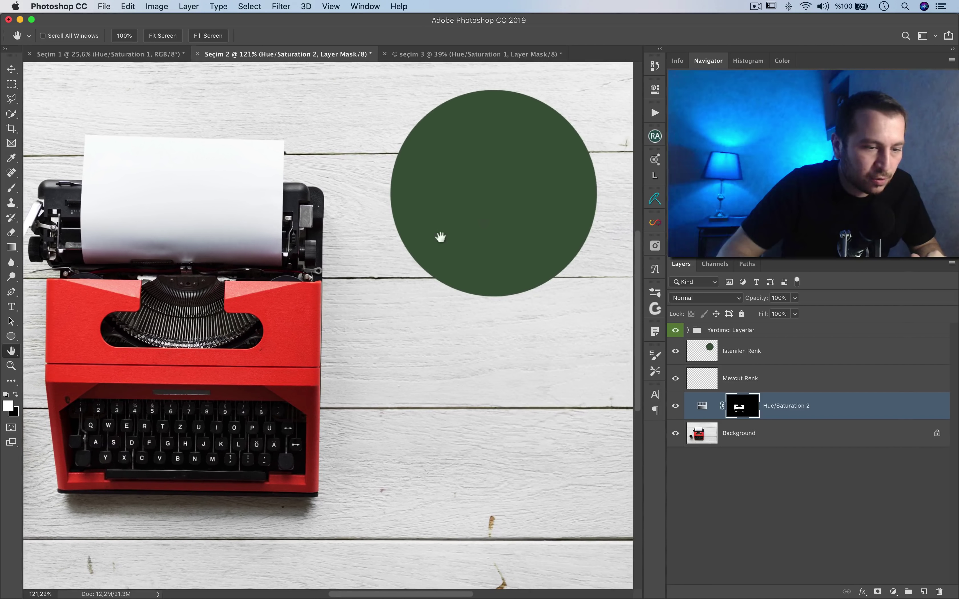
pyautogui.click(712, 344)
pyautogui.click(759, 384)
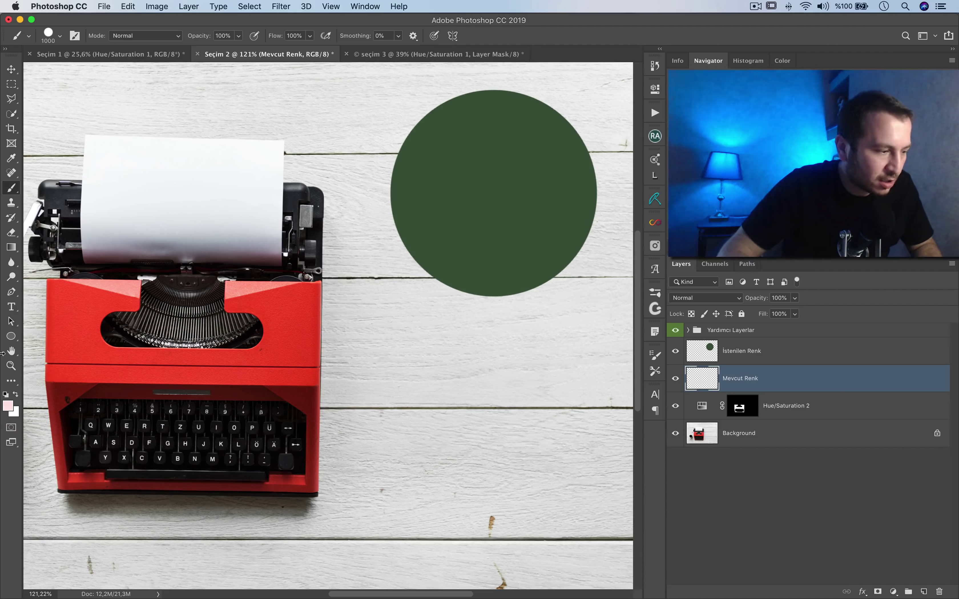
# Sample the typewriter's bright red with the Eyedropper set to Current & Below
pyautogui.press('i')
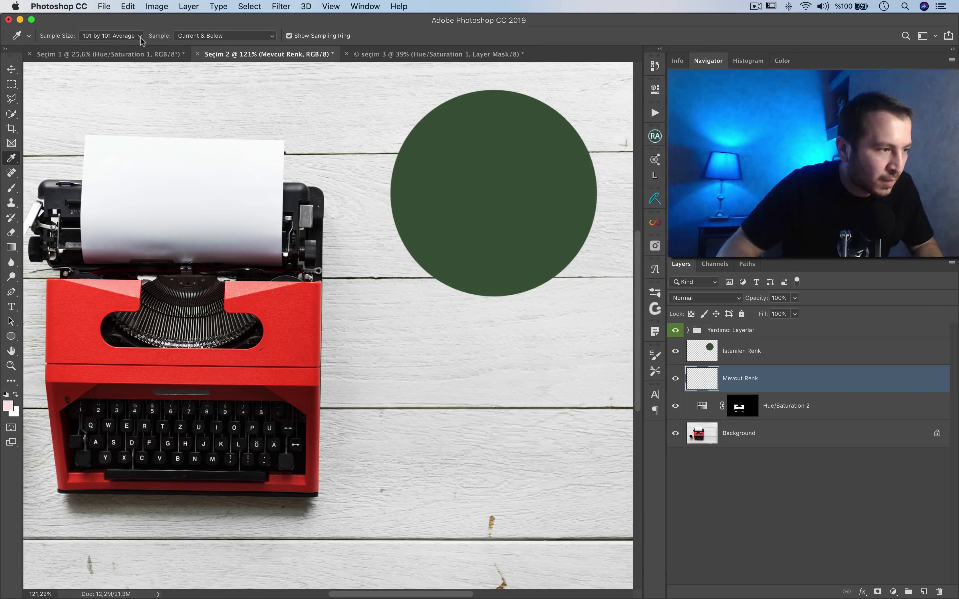
pyautogui.click(201, 37)
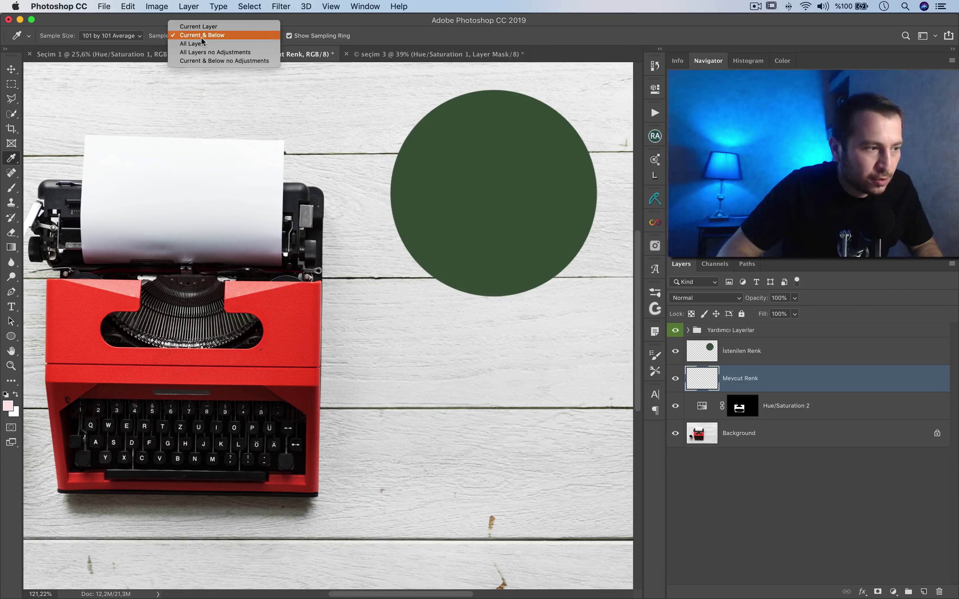
pyautogui.click(201, 37)
pyautogui.click(288, 337)
pyautogui.click(132, 292)
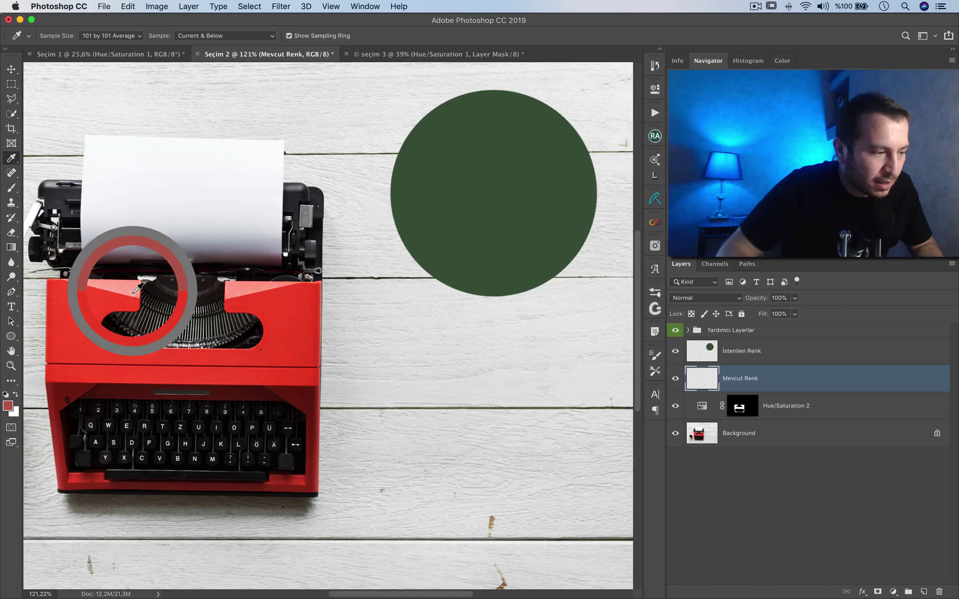
pyautogui.click(287, 484)
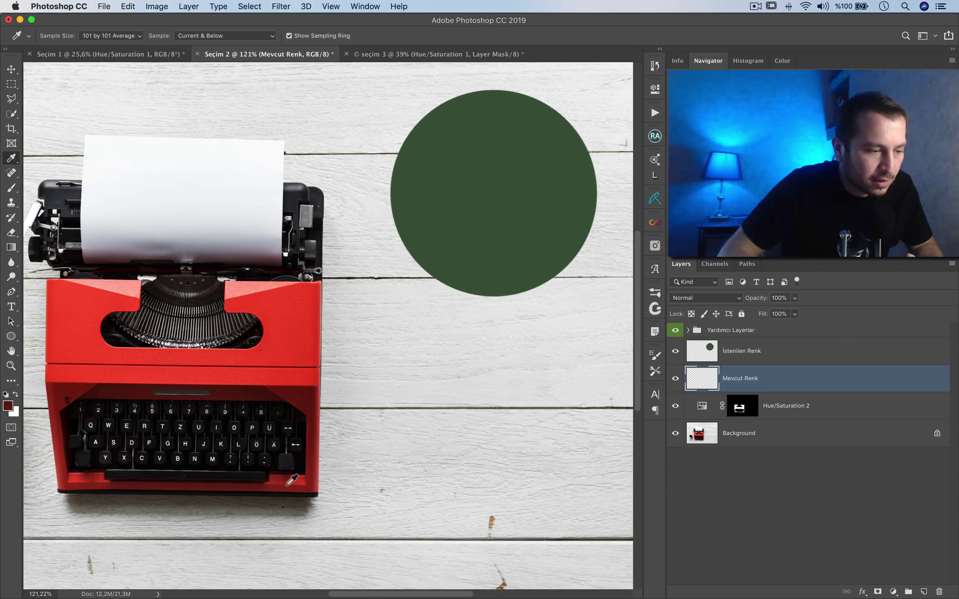
pyautogui.click(308, 327)
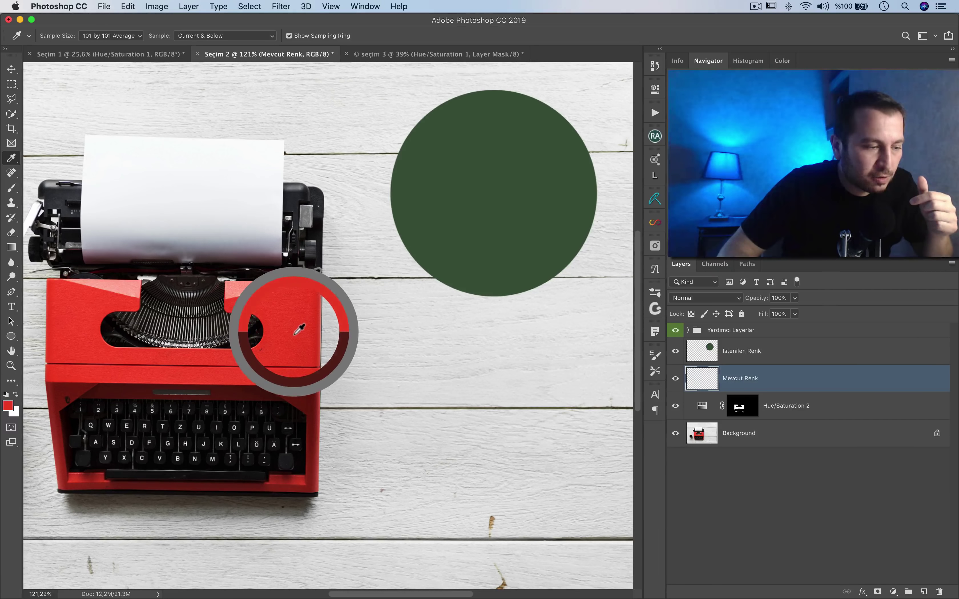
# Paint a 500 px red disc below the green circle on Mevcut Renk
pyautogui.press('b')
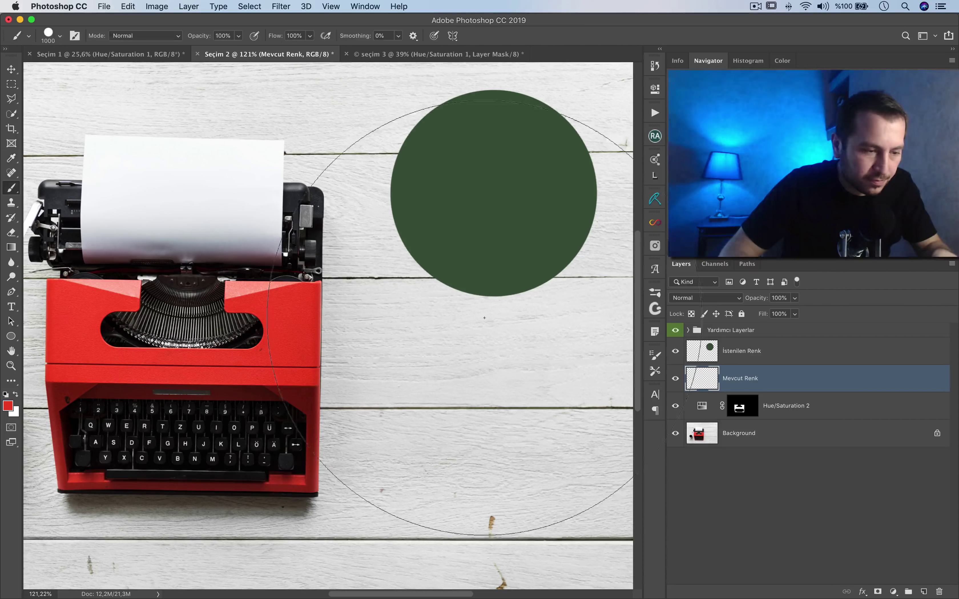
pyautogui.press(']')
pyautogui.press(']')
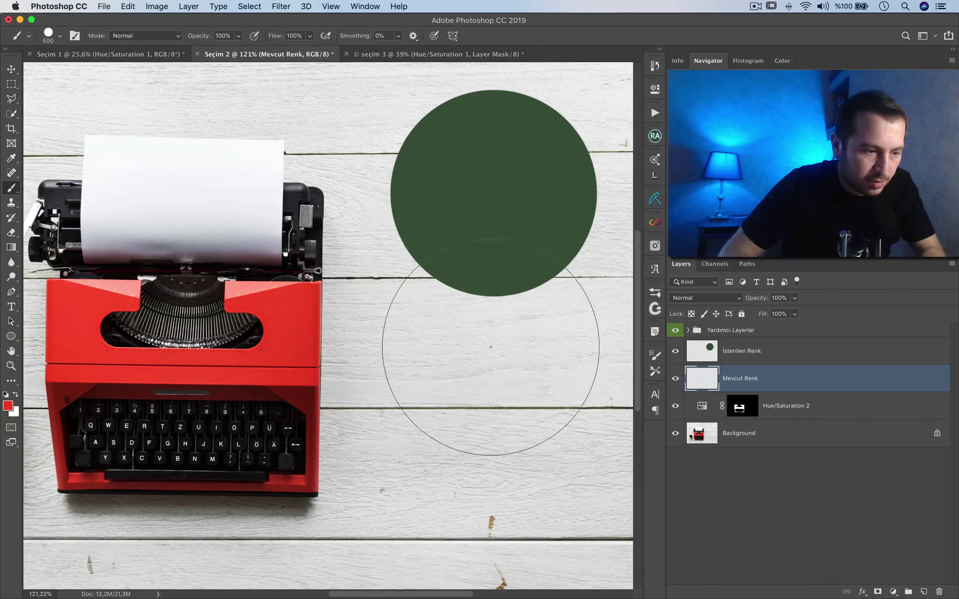
pyautogui.click(491, 354)
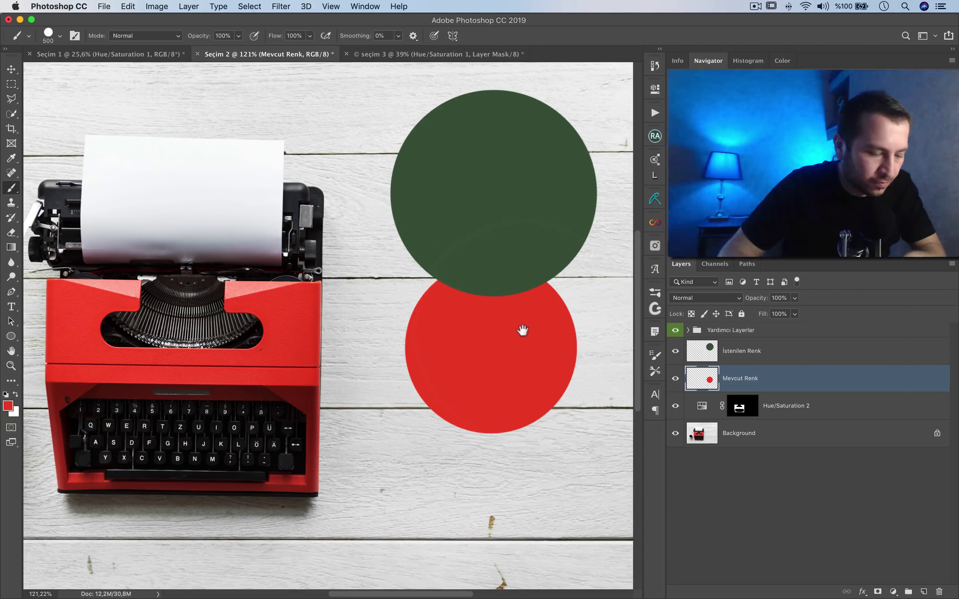
pyautogui.moveTo(522, 331); pyautogui.dragTo(428, 338)
# Add a Hue/Saturation layer clipped to Mevcut Renk and shift its hue to +119
pyautogui.click(894, 591)
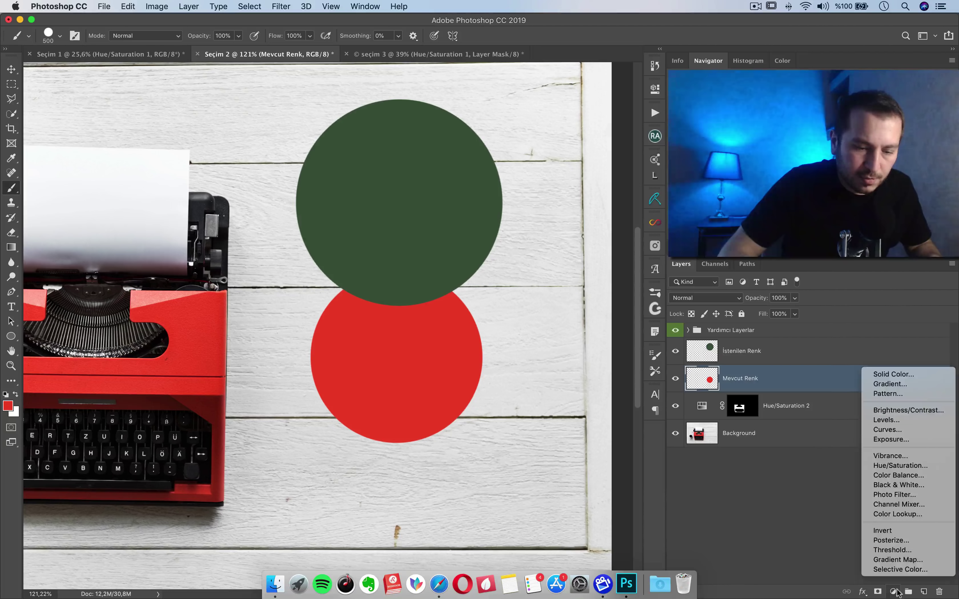
pyautogui.click(762, 388)
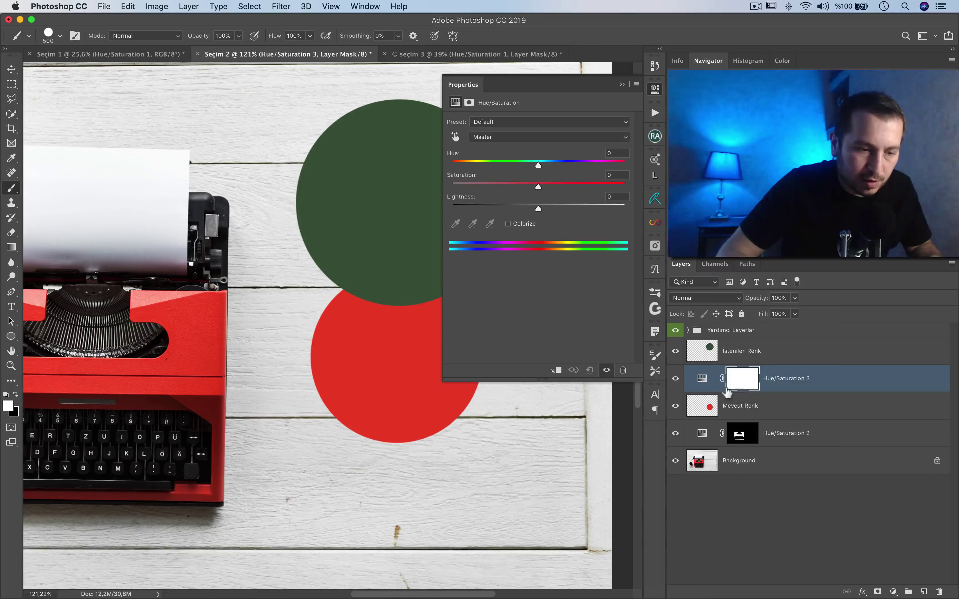
pyautogui.keyDown('alt'); pyautogui.click(717, 390); pyautogui.keyUp('alt')
pyautogui.moveTo(399, 228); pyautogui.dragTo(291, 220)
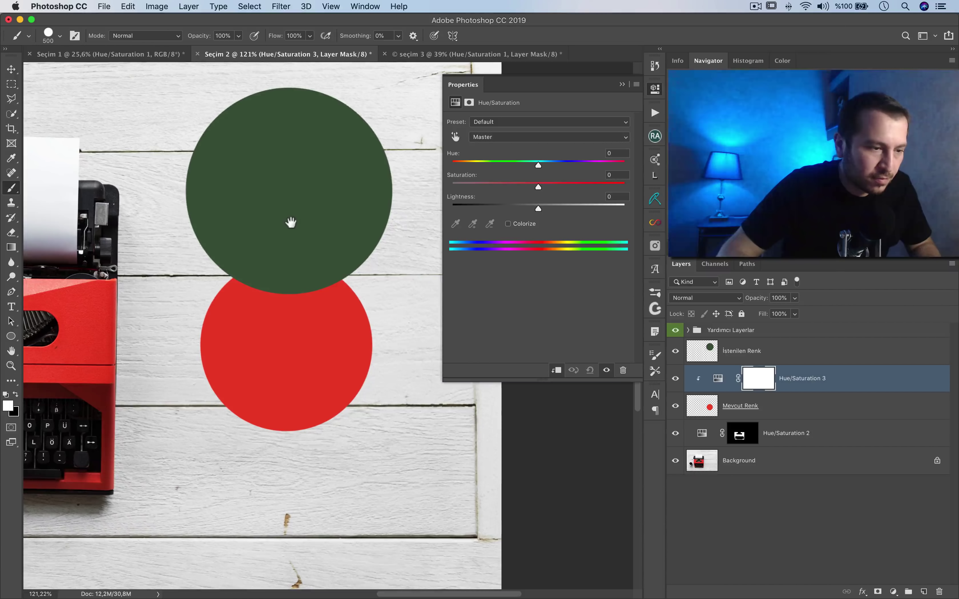
pyautogui.scroll(3, 298, 227)
pyautogui.press('h')
pyautogui.moveTo(377, 272); pyautogui.dragTo(355, 295)
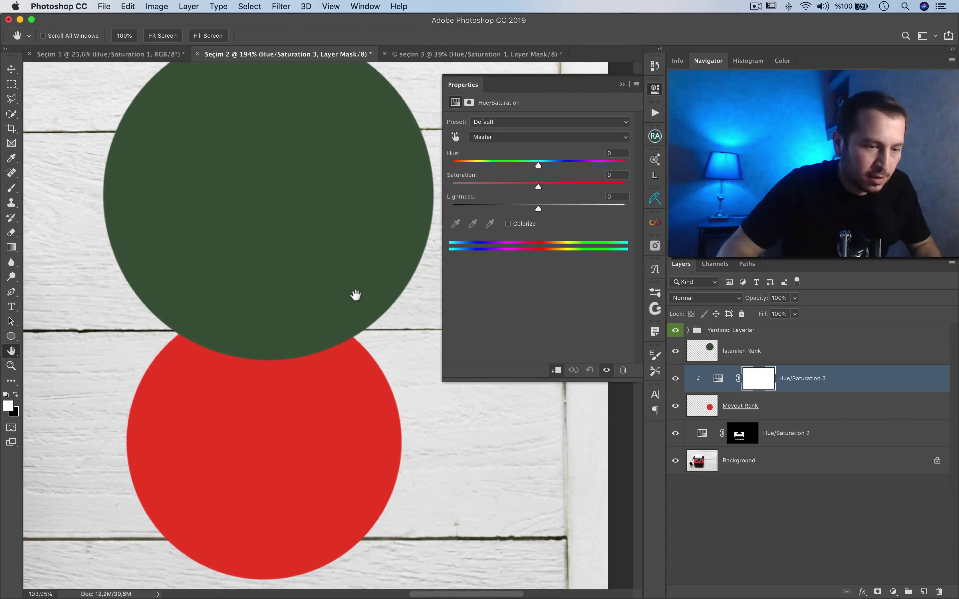
pyautogui.moveTo(538, 165); pyautogui.dragTo(595, 165)
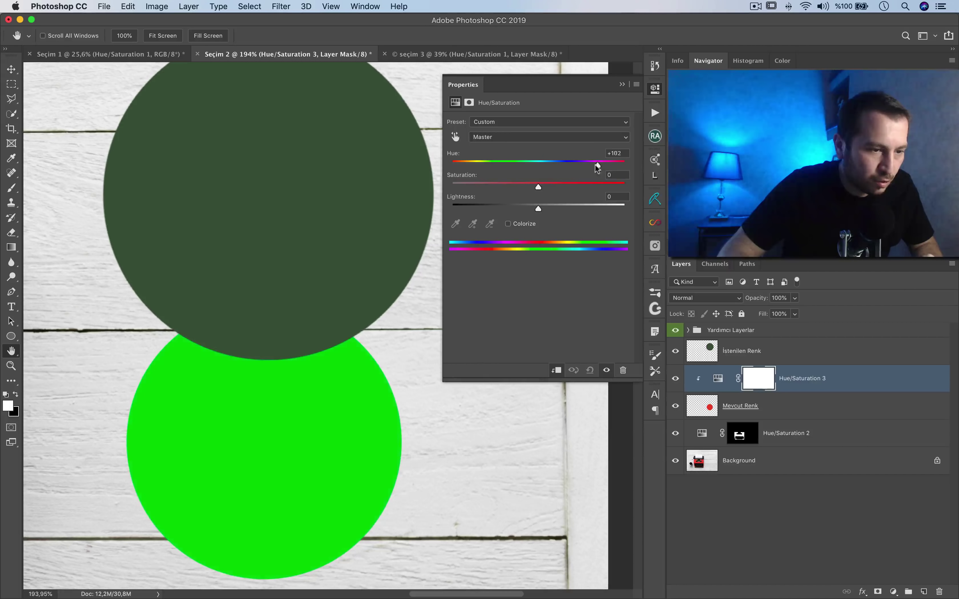
pyautogui.moveTo(591, 167)
pyautogui.mouseDown()
pyautogui.moveTo(618, 171)
pyautogui.moveTo(586, 164)
pyautogui.moveTo(603, 167)
pyautogui.mouseUp()
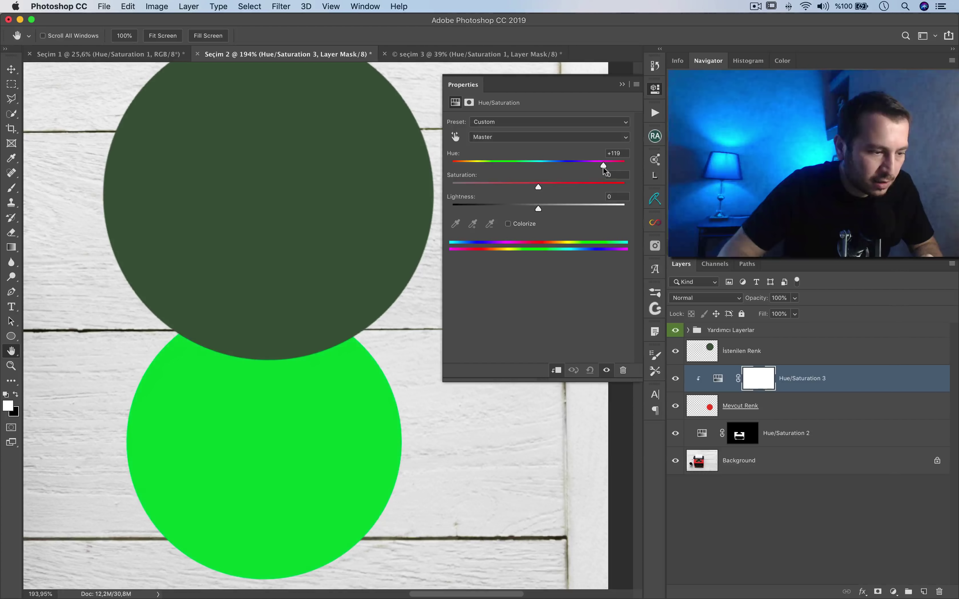
# Darken Hue/Saturation 3 to lightness -43 against the brightness map, then show Saturation Dağılımı
pyautogui.click(694, 333)
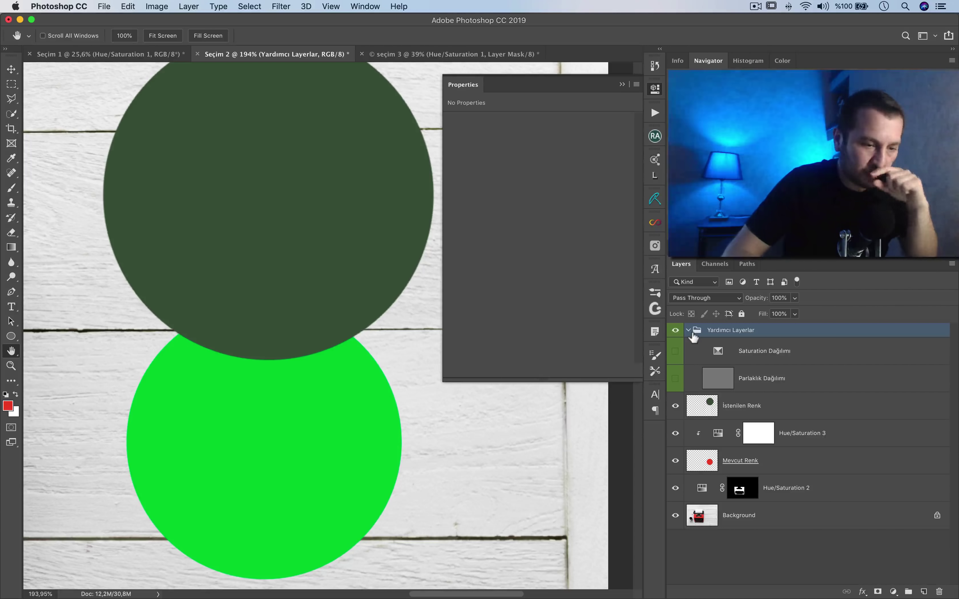
pyautogui.click(675, 378)
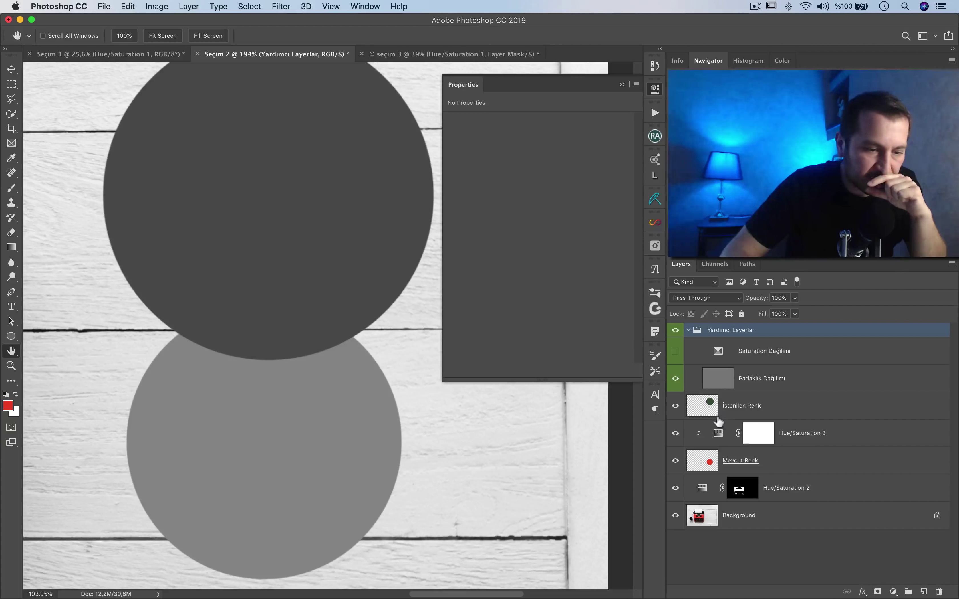
pyautogui.click(721, 434)
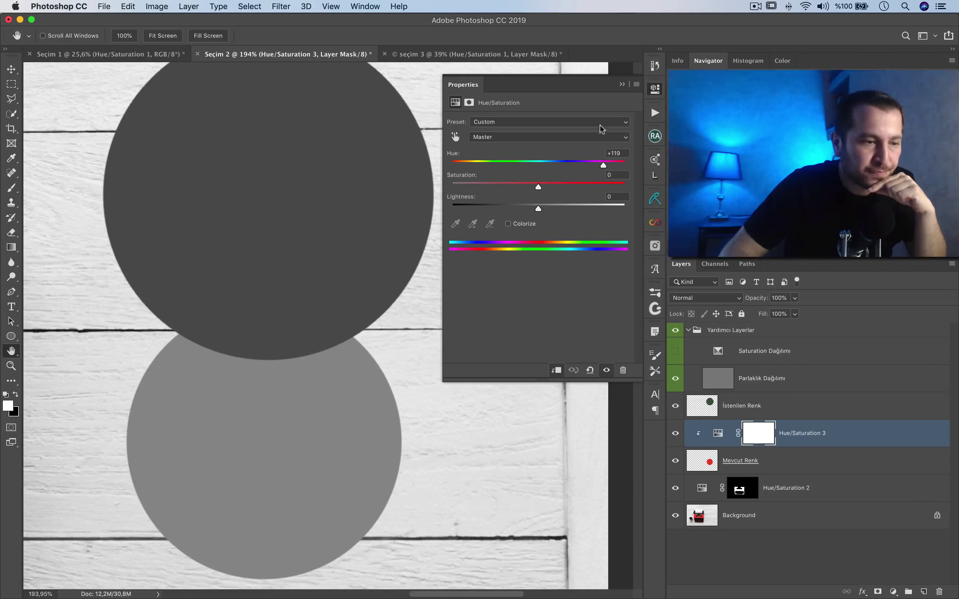
pyautogui.moveTo(539, 208); pyautogui.dragTo(501, 207)
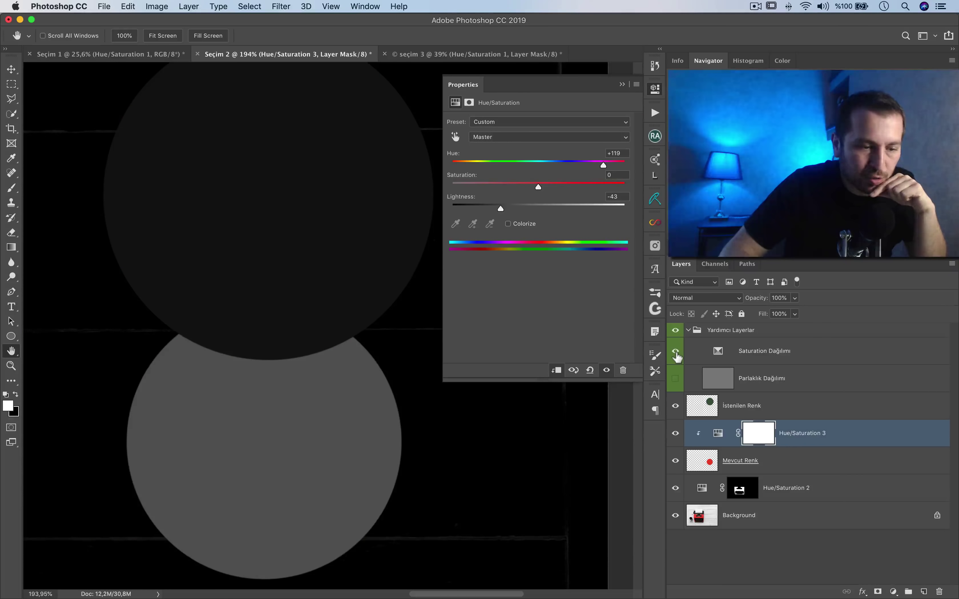
pyautogui.click(676, 351)
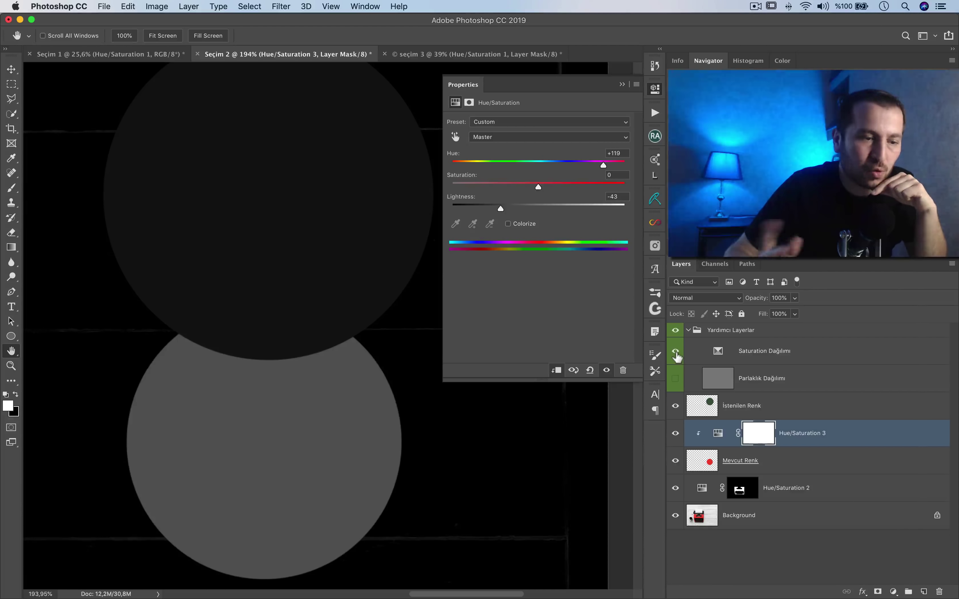
pyautogui.click(758, 355)
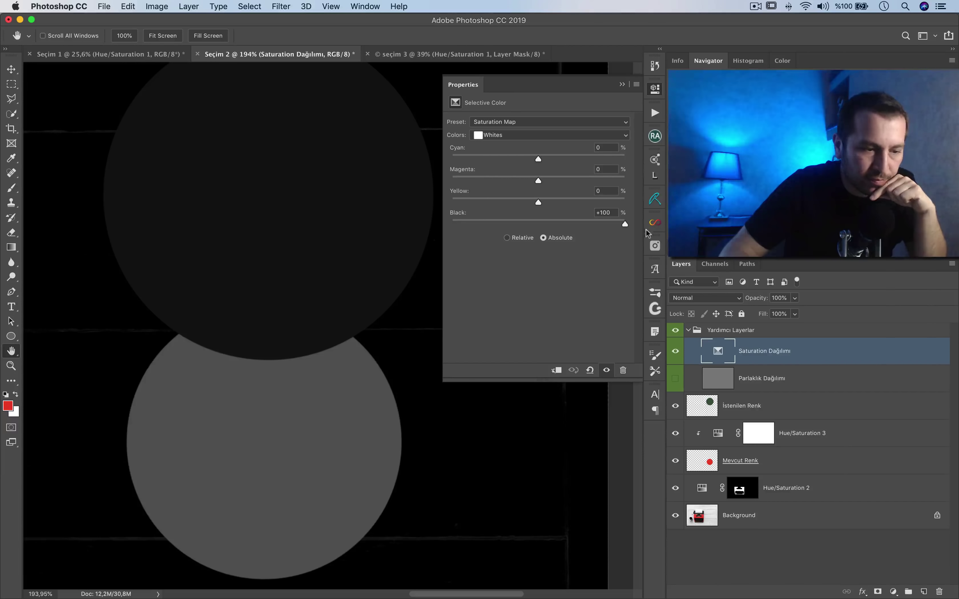
# Drop Hue/Saturation 3 saturation to -74 and hide the Saturation Dağılımı map
pyautogui.click(718, 435)
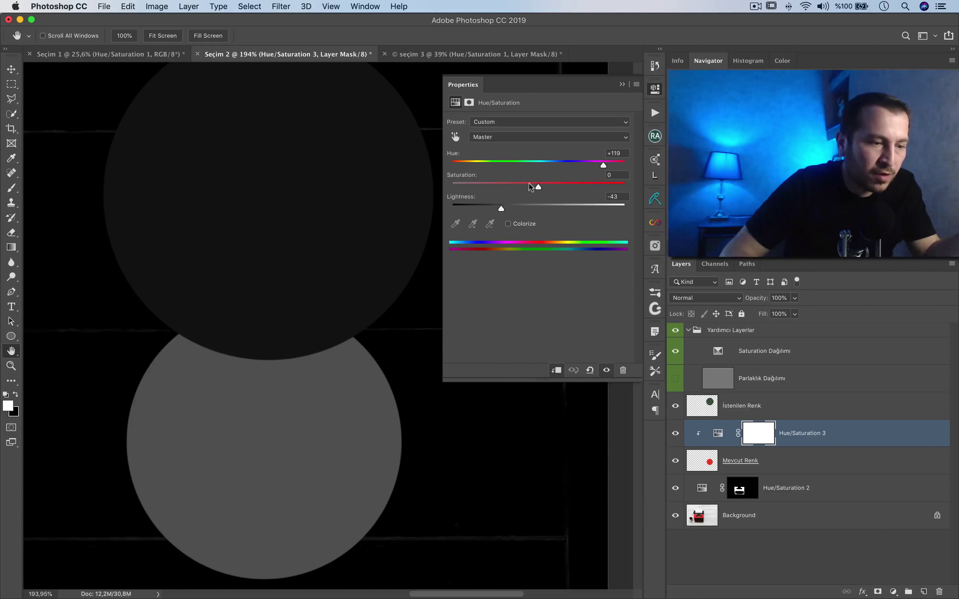
pyautogui.moveTo(536, 185); pyautogui.dragTo(487, 188)
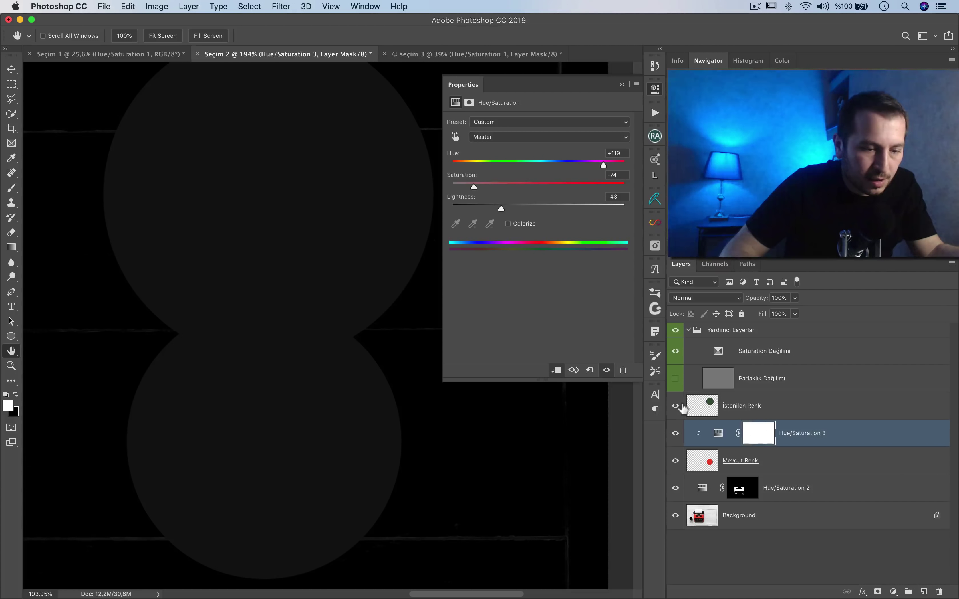
pyautogui.click(675, 351)
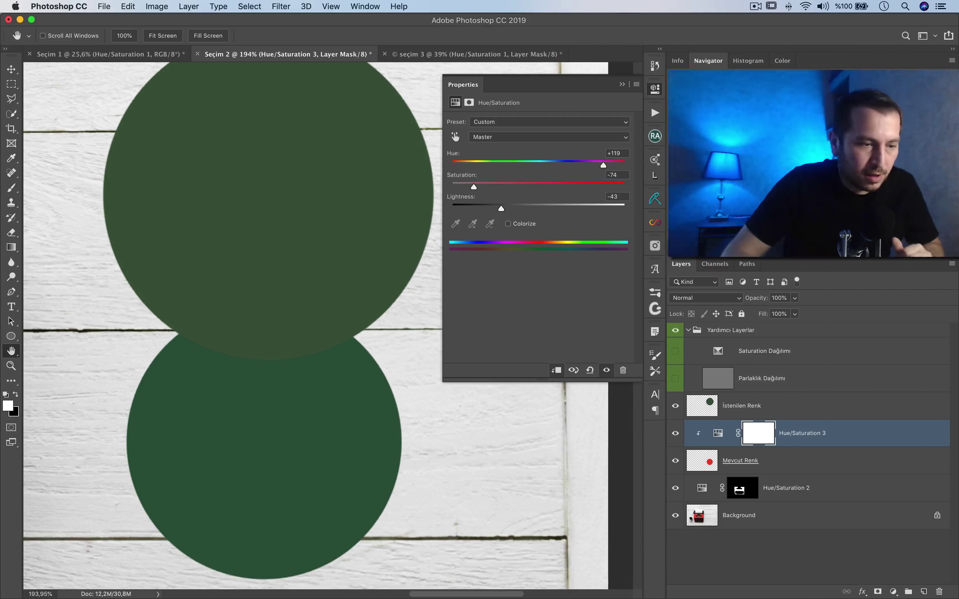
# Fine-tune Hue/Saturation 3 to hue +90 and lightness -39 with both helper maps hidden
pyautogui.moveTo(603, 165); pyautogui.dragTo(608, 164)
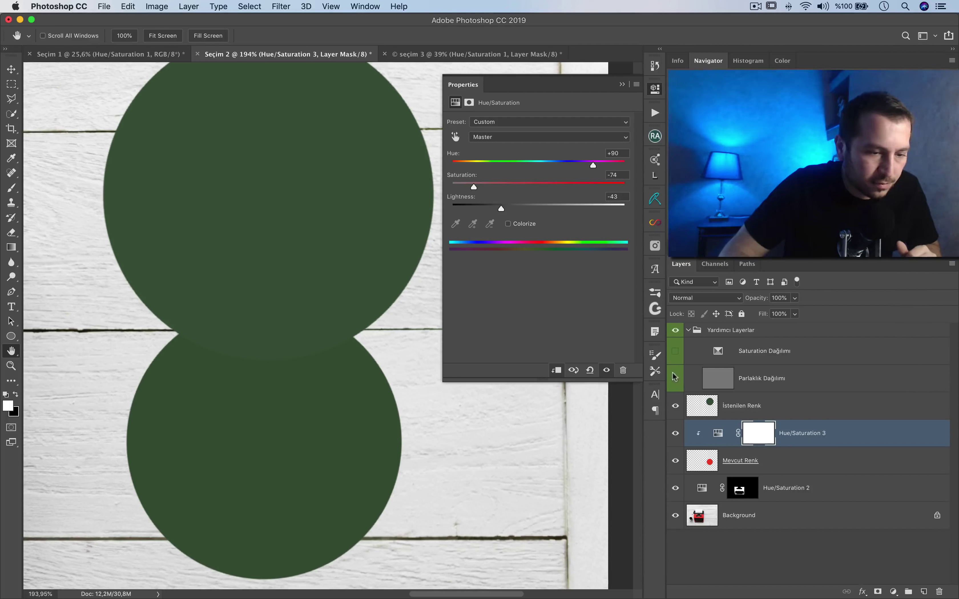
pyautogui.click(716, 436)
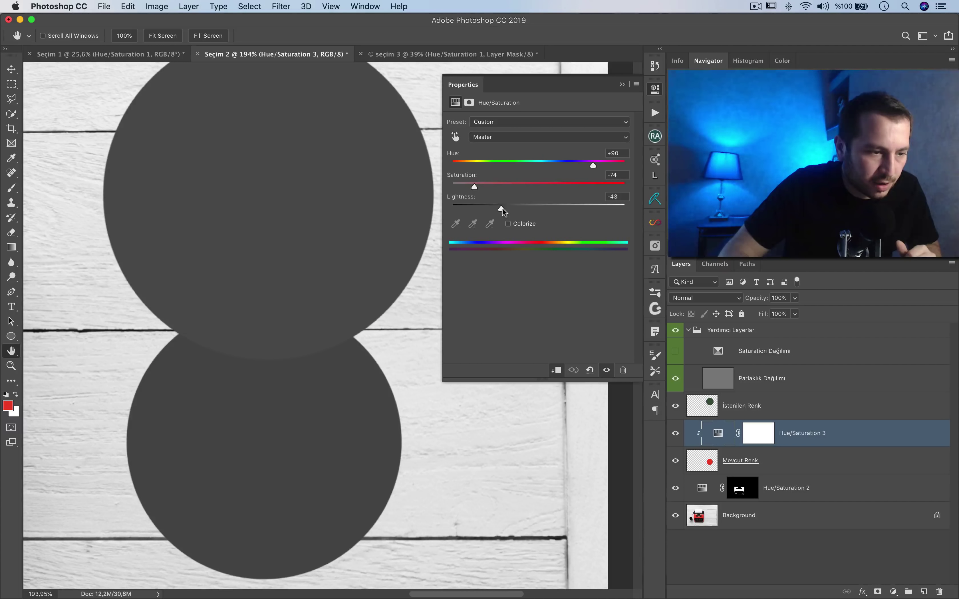
pyautogui.moveTo(502, 208); pyautogui.dragTo(504, 209)
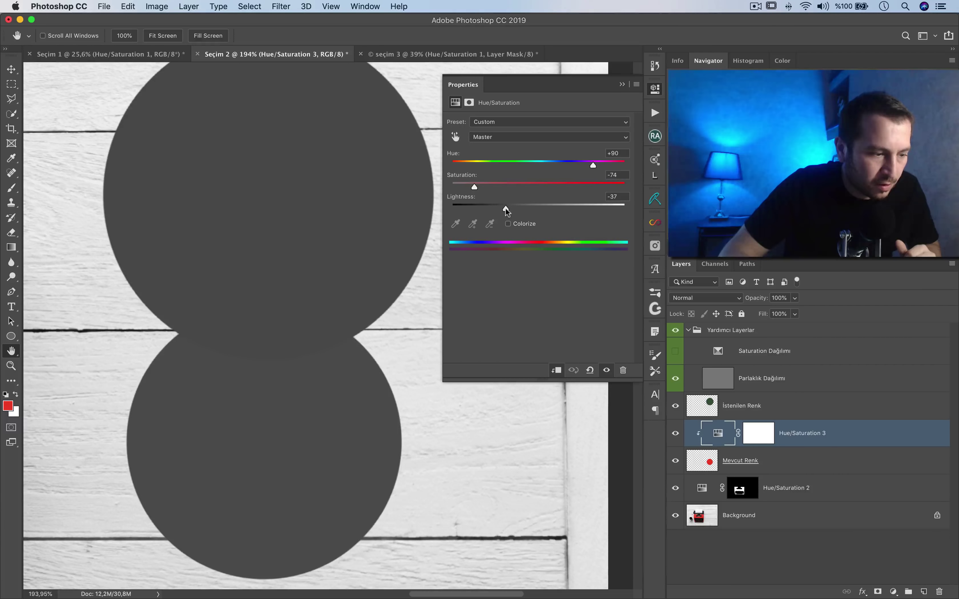
pyautogui.click(676, 377)
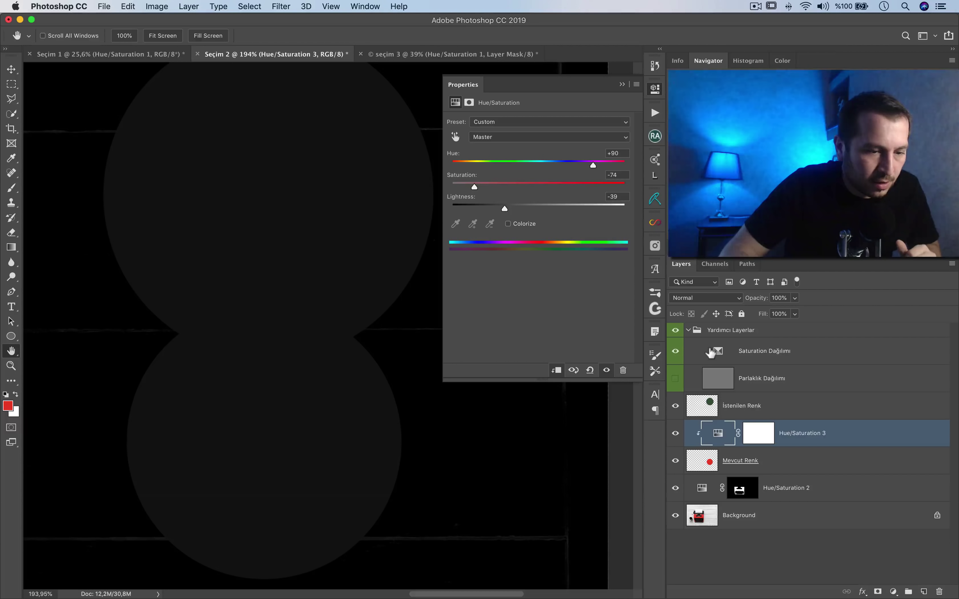
pyautogui.click(675, 351)
pyautogui.scroll(-1, 357, 305)
pyautogui.scroll(-2, 357, 305)
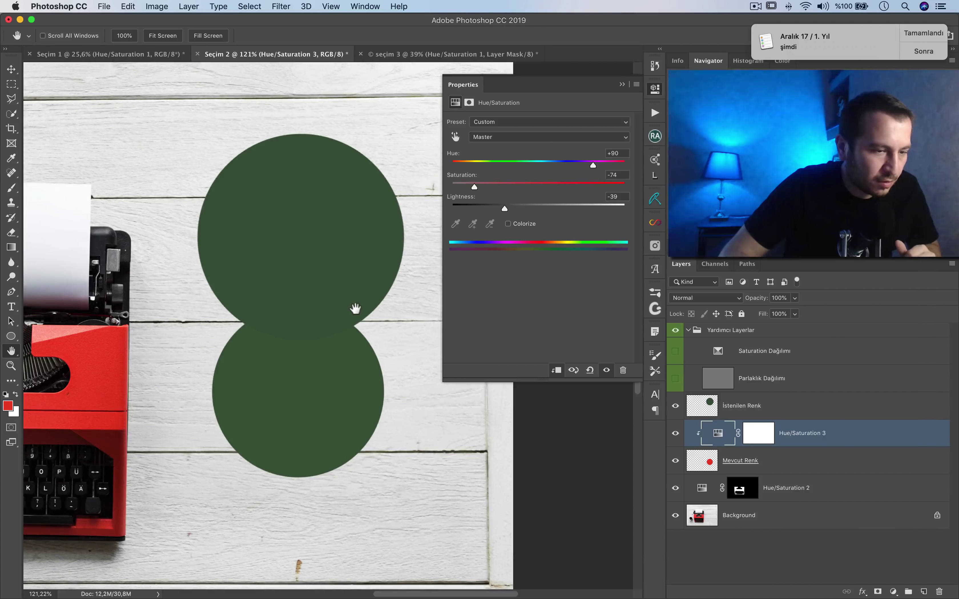
pyautogui.scroll(-2, 356, 305)
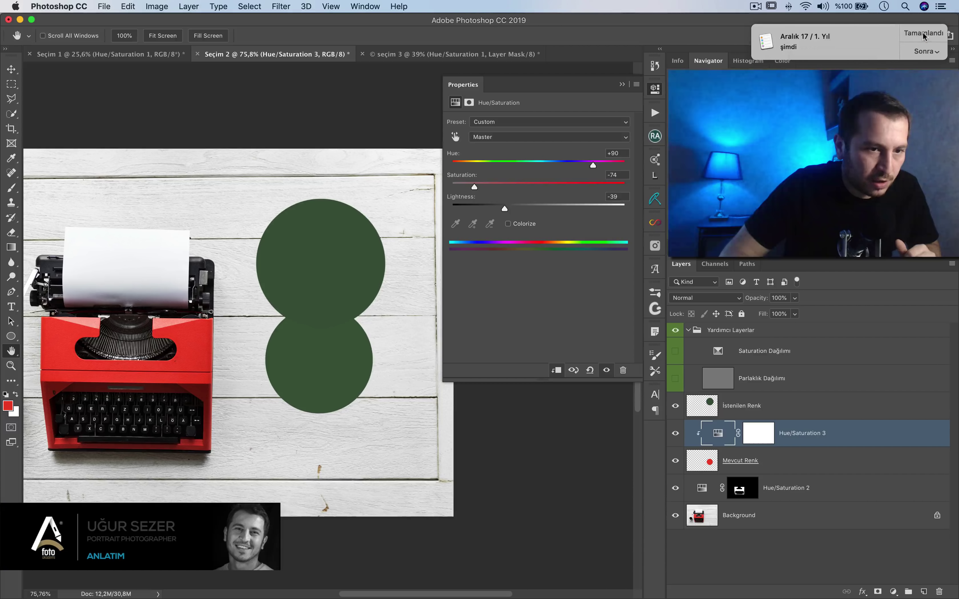
pyautogui.scroll(2, 310, 361)
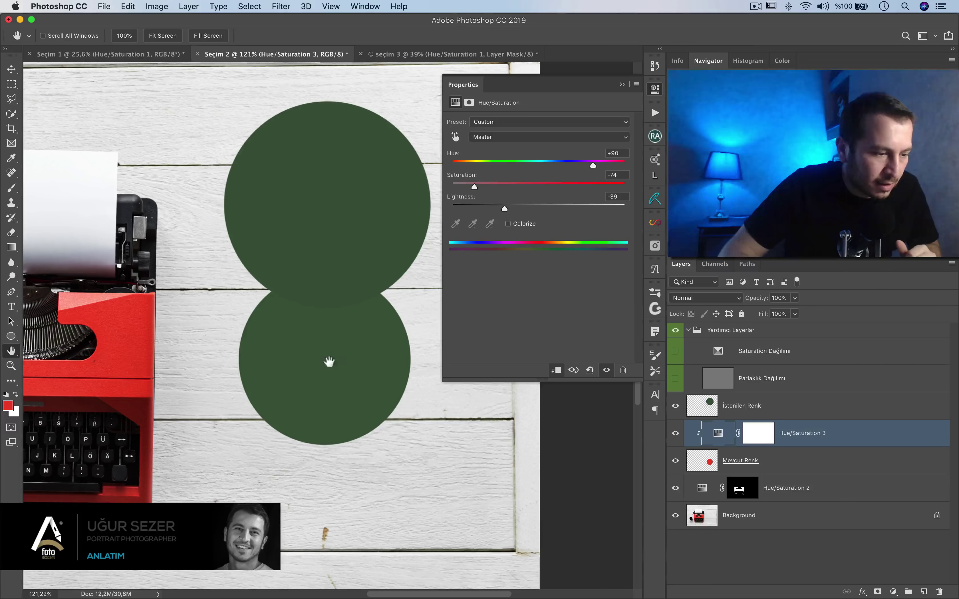
pyautogui.hscroll(-3, 387, 292)
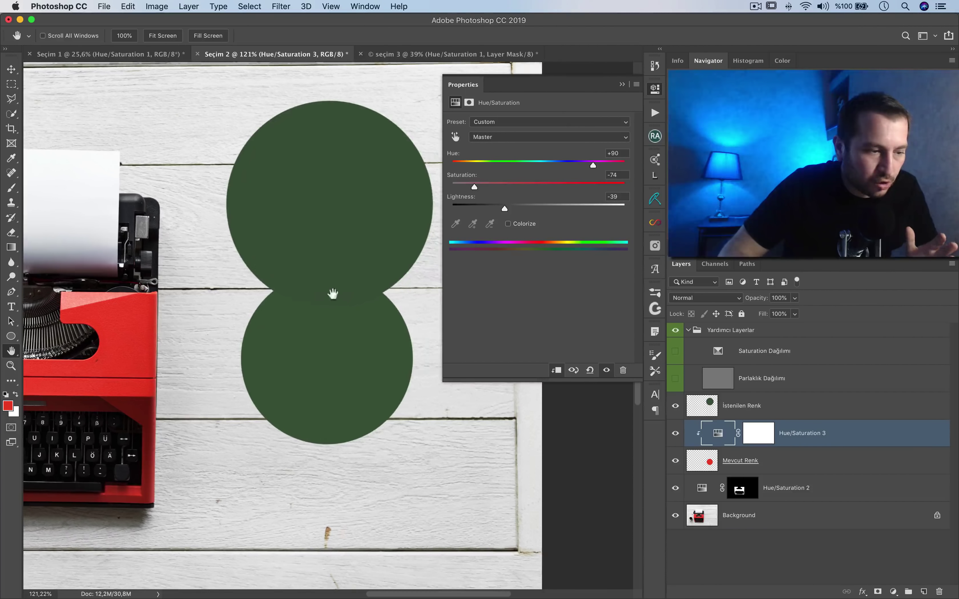
pyautogui.click(654, 90)
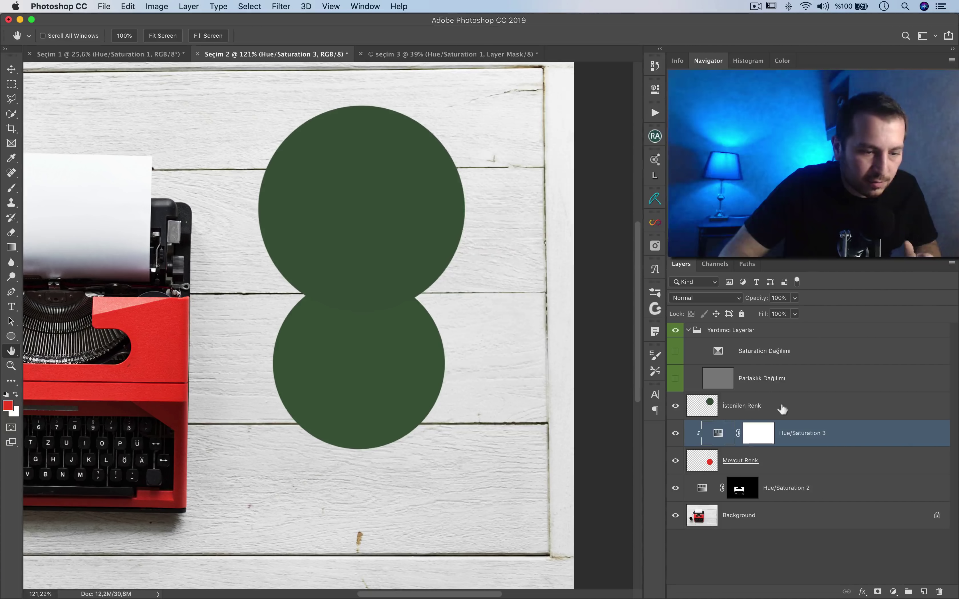
# Move Hue/Saturation 3 under Mevcut Renk with the typewriter mask, hiding both circles and Hue/Saturation 2
pyautogui.keyDown('alt'); pyautogui.click(718, 447); pyautogui.keyUp('alt')
pyautogui.moveTo(716, 446); pyautogui.dragTo(737, 481)
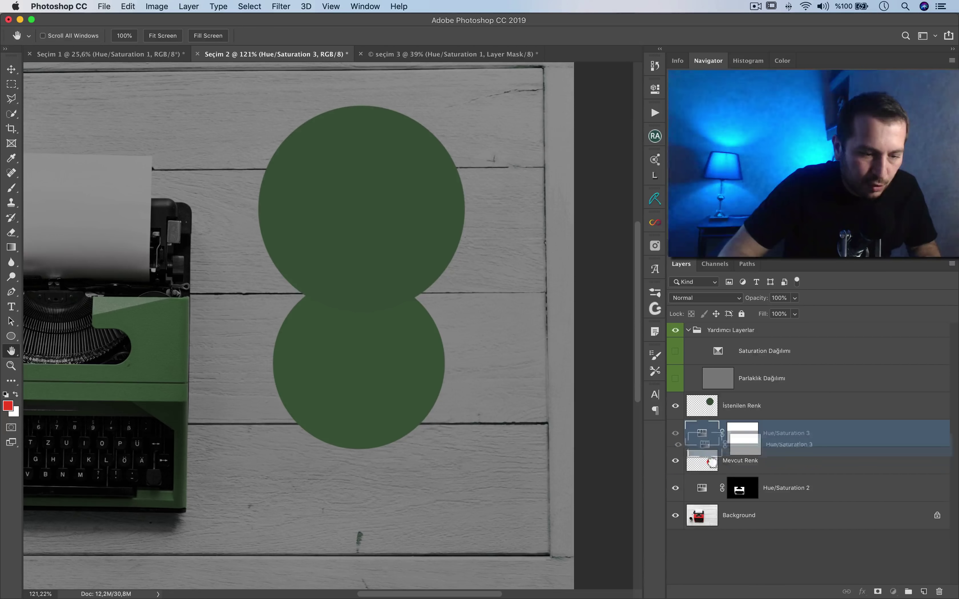
pyautogui.moveTo(677, 433); pyautogui.dragTo(675, 405)
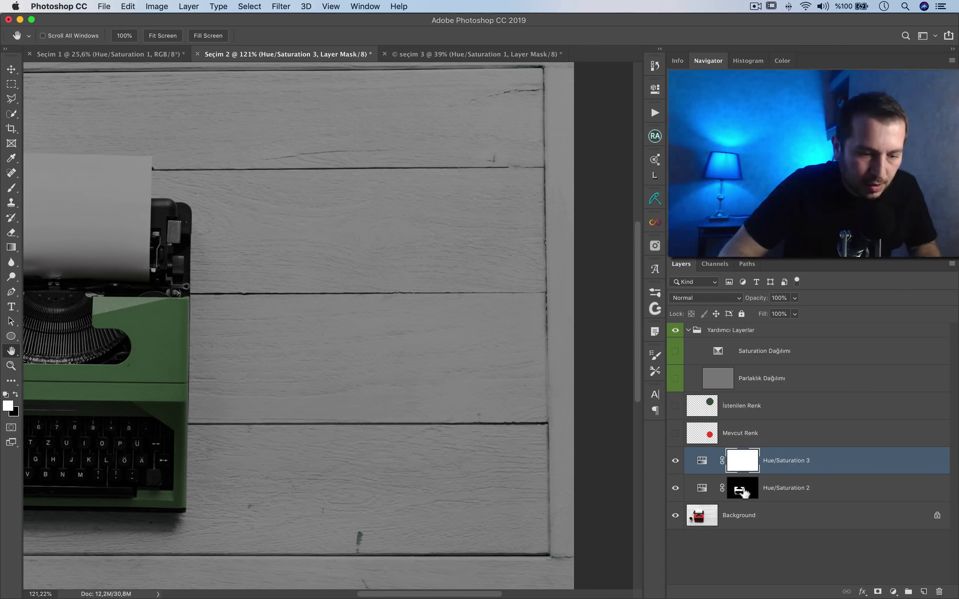
pyautogui.moveTo(745, 495); pyautogui.dragTo(743, 461)
pyautogui.click(675, 488)
pyautogui.scroll(-3, 461, 332)
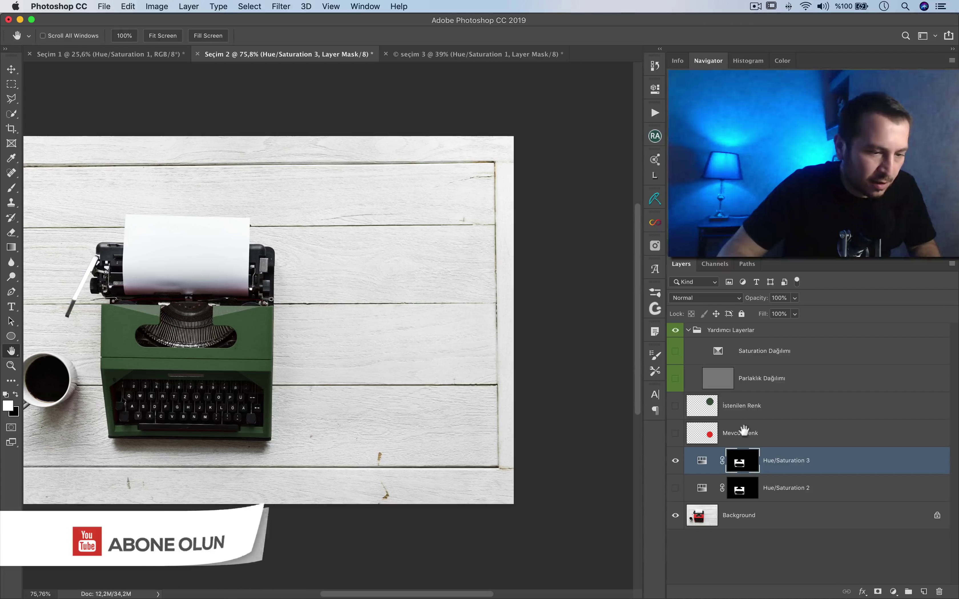
# Show the green İstenilen Renk circle and test-move it over the typewriter, undoing the moves
pyautogui.click(675, 405)
pyautogui.press('v')
pyautogui.moveTo(379, 267); pyautogui.dragTo(313, 323)
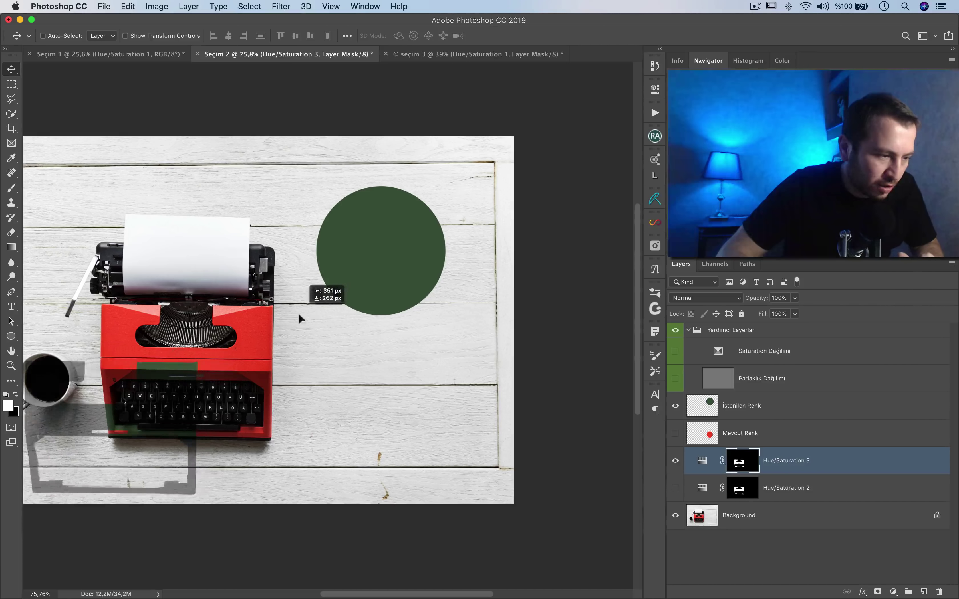
pyautogui.hotkey('ctrl', 'z')
pyautogui.click(742, 409)
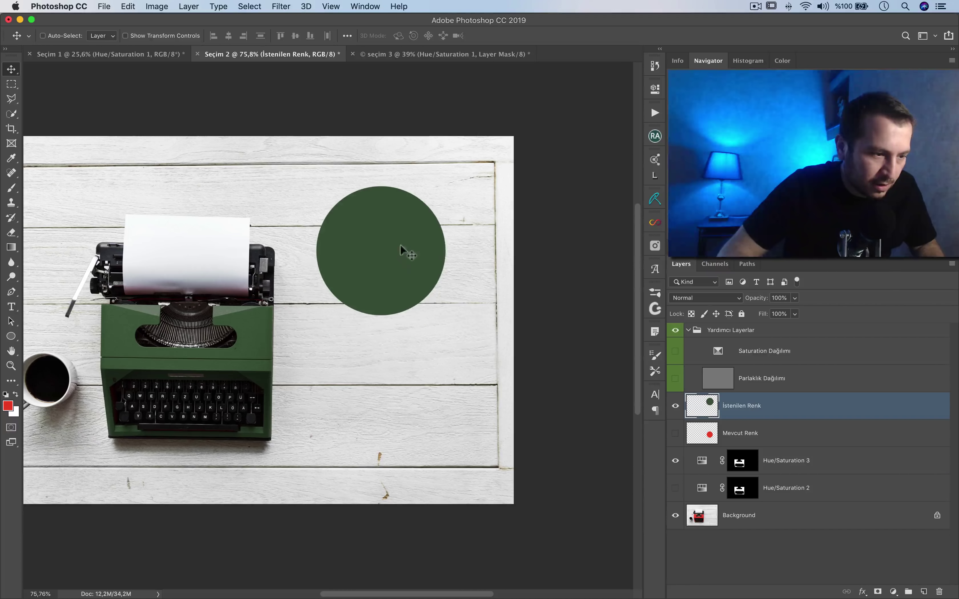
pyautogui.moveTo(400, 244); pyautogui.dragTo(332, 322)
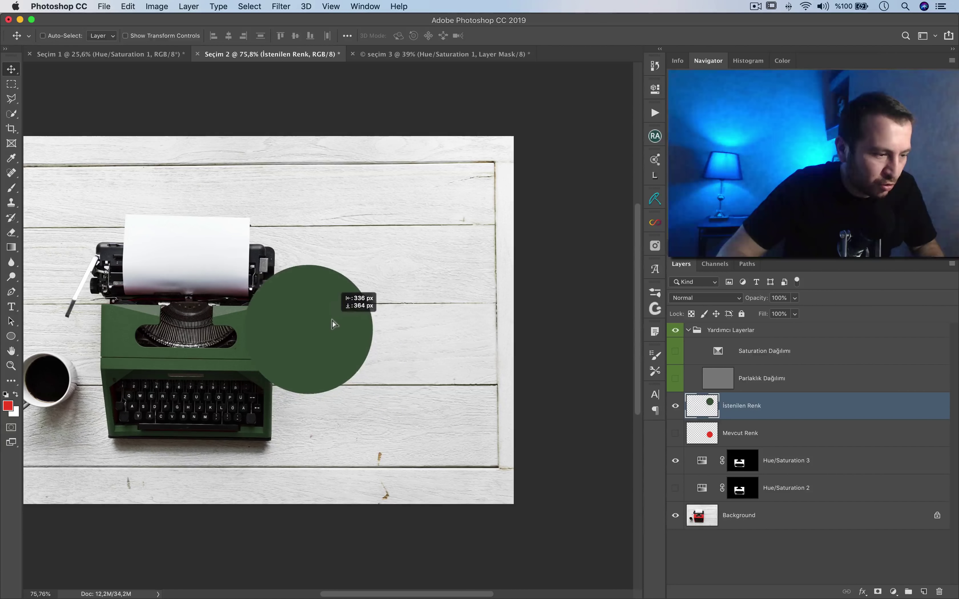
pyautogui.hotkey('ctrl', 'z')
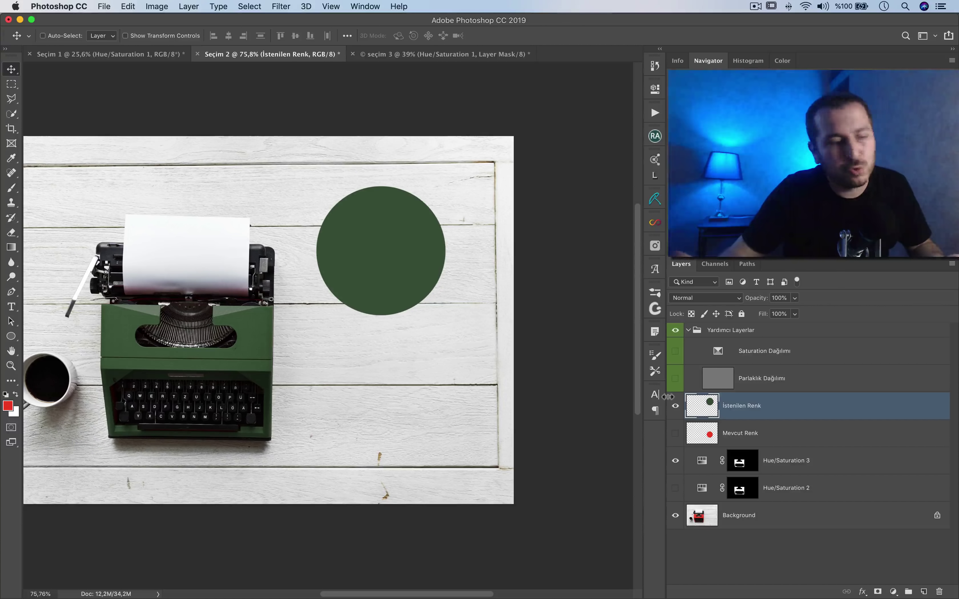
# Pan the view and switch to the seçim 3 Mustang document
pyautogui.press('h')
pyautogui.moveTo(291, 282); pyautogui.dragTo(342, 286)
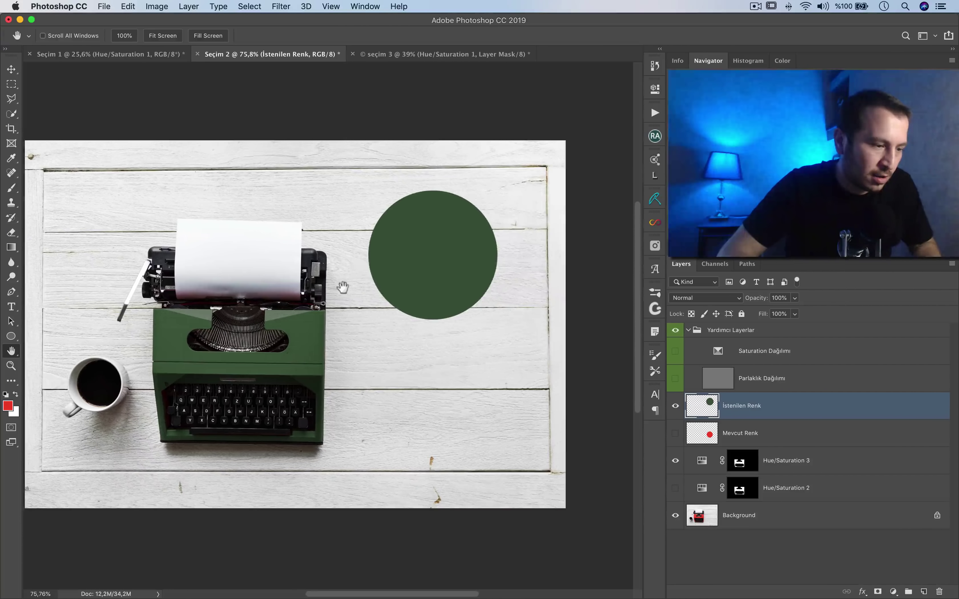
pyautogui.click(420, 54)
pyautogui.moveTo(380, 324); pyautogui.dragTo(409, 337)
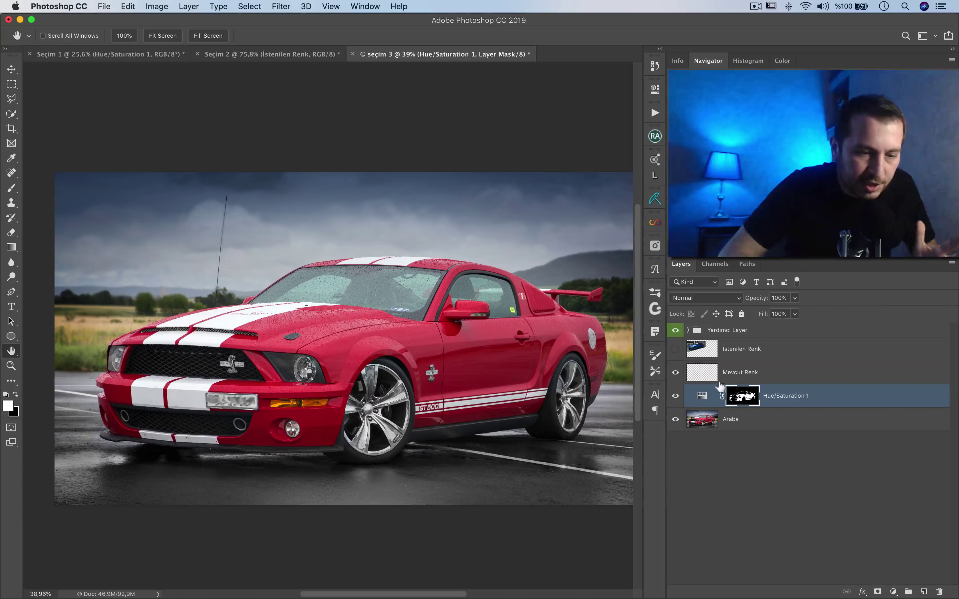
# Show the blue BMW reference image over the red Mustang and zoom in
pyautogui.click(675, 349)
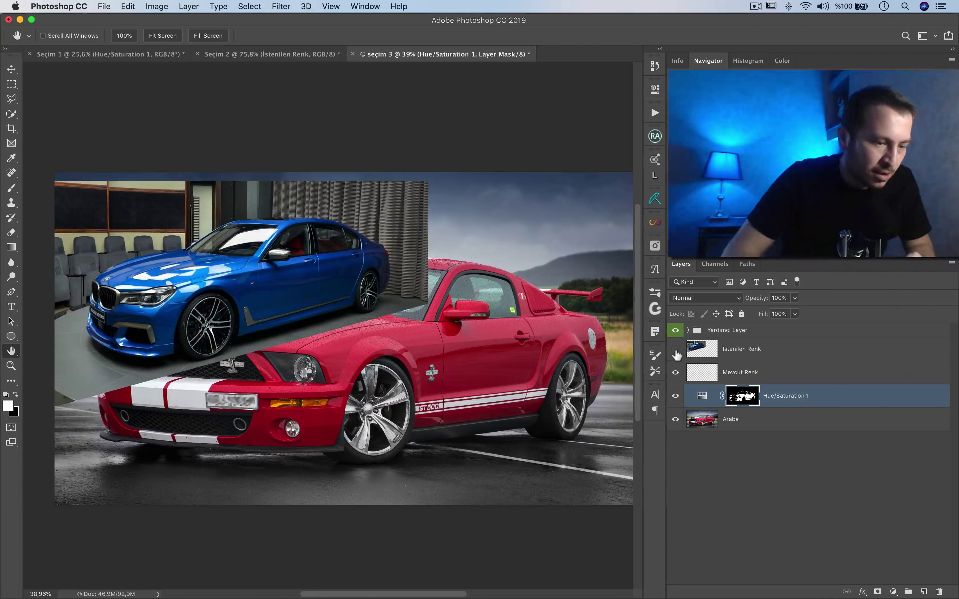
pyautogui.click(675, 349)
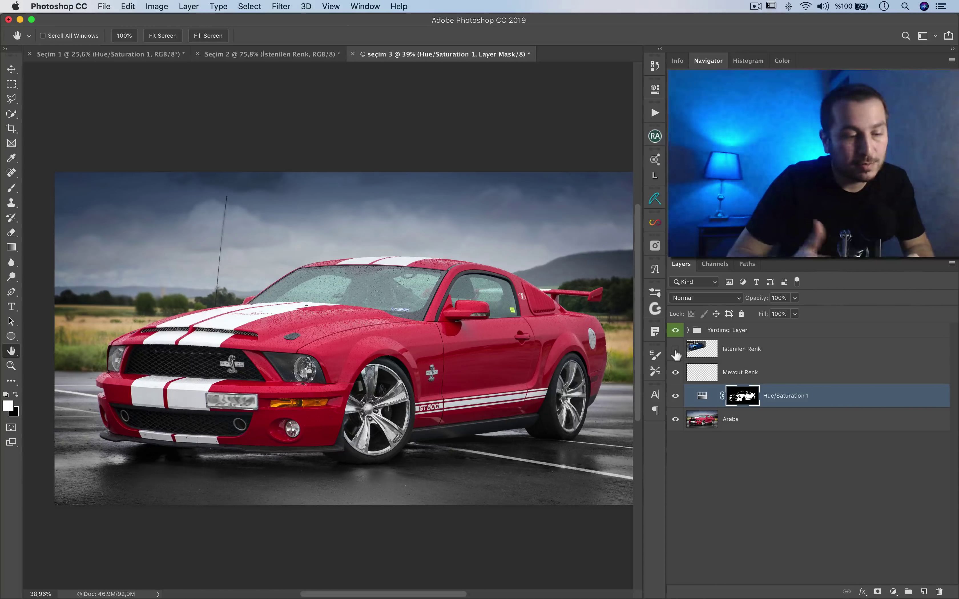
pyautogui.click(676, 350)
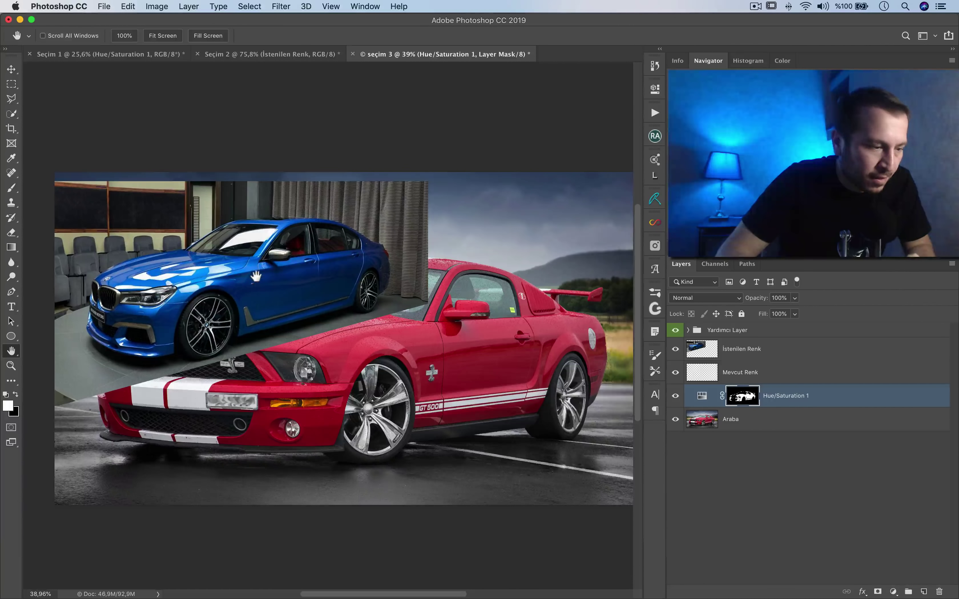
pyautogui.keyDown('alt'); pyautogui.scroll(1, 256, 276); pyautogui.keyUp('alt')
pyautogui.keyDown('alt'); pyautogui.scroll(1, 353, 278); pyautogui.keyUp('alt')
pyautogui.keyDown('alt'); pyautogui.scroll(1, 336, 270); pyautogui.keyUp('alt')
pyautogui.keyDown('alt'); pyautogui.scroll(2, 378, 316); pyautogui.keyUp('alt')
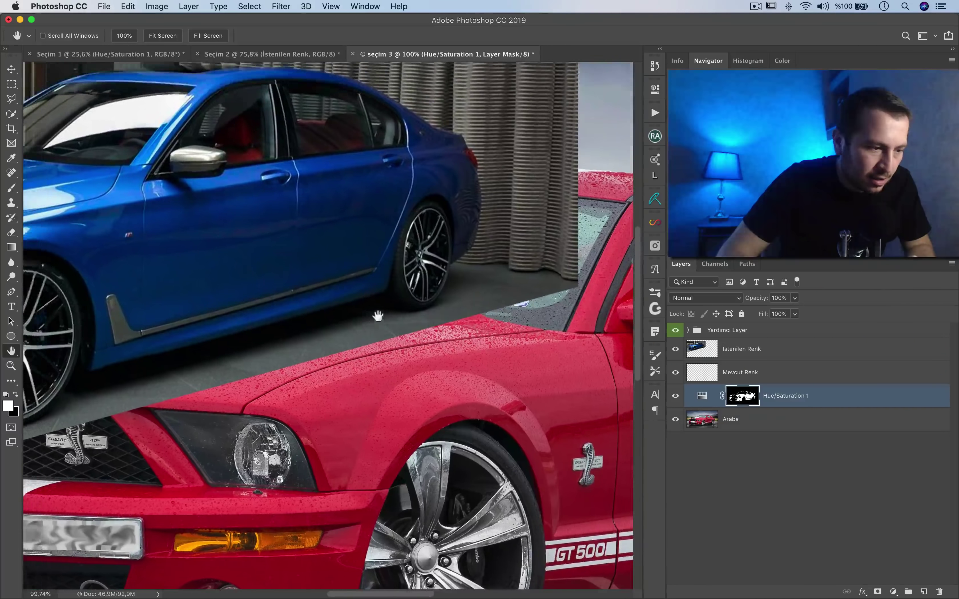
# Hide and reshow the BMW reference while zooming to compare the target blue
pyautogui.keyDown('alt'); pyautogui.scroll(-2, 378, 316); pyautogui.keyUp('alt')
pyautogui.keyDown('alt'); pyautogui.scroll(1, 487, 349); pyautogui.keyUp('alt')
pyautogui.keyDown('alt'); pyautogui.scroll(-2, 488, 348); pyautogui.keyUp('alt')
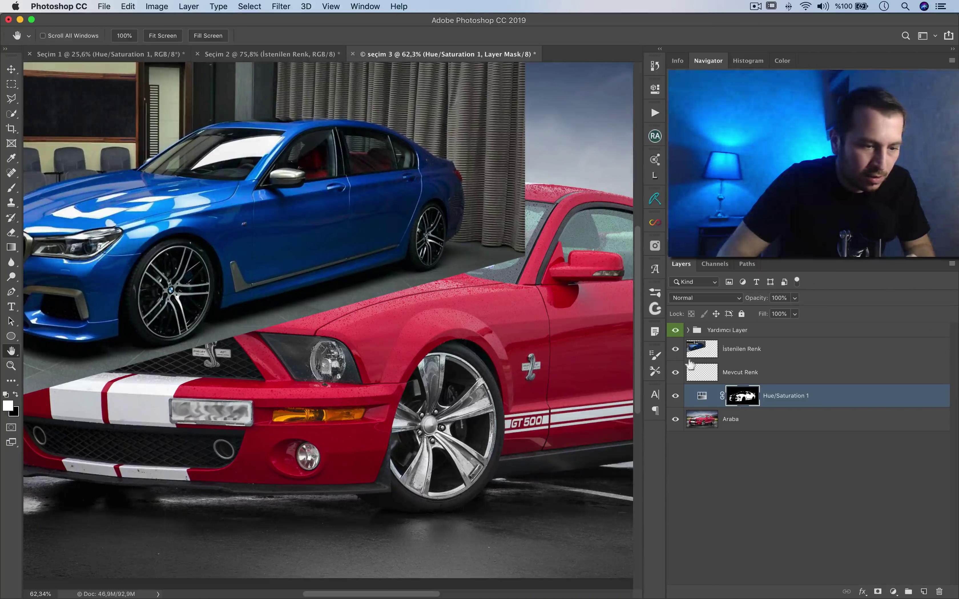
pyautogui.click(675, 349)
pyautogui.keyDown('alt'); pyautogui.scroll(-1, 453, 317); pyautogui.keyUp('alt')
pyautogui.keyDown('alt'); pyautogui.scroll(-1, 453, 317); pyautogui.keyUp('alt')
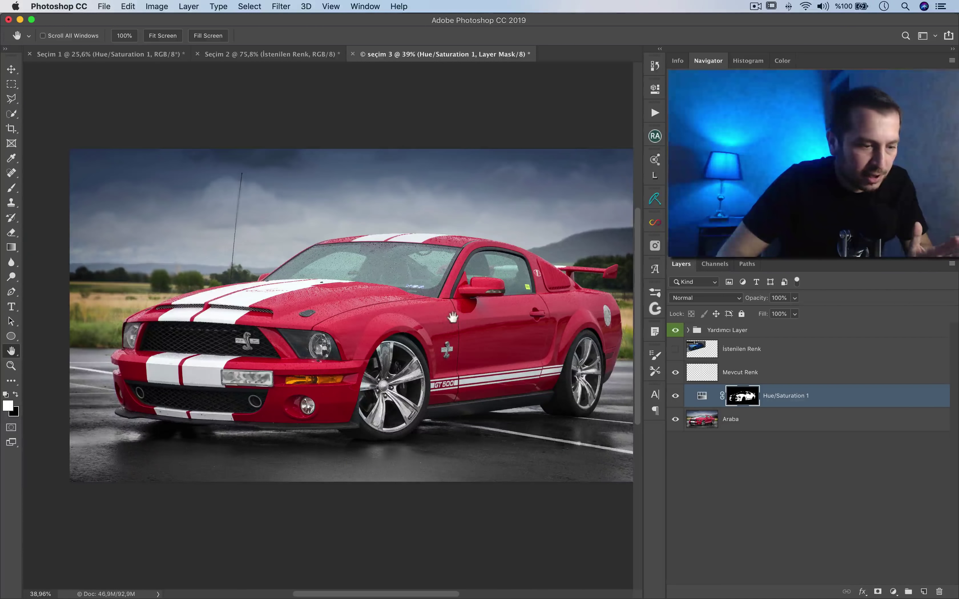
pyautogui.keyDown('alt'); pyautogui.scroll(1, 453, 317); pyautogui.keyUp('alt')
pyautogui.click(676, 348)
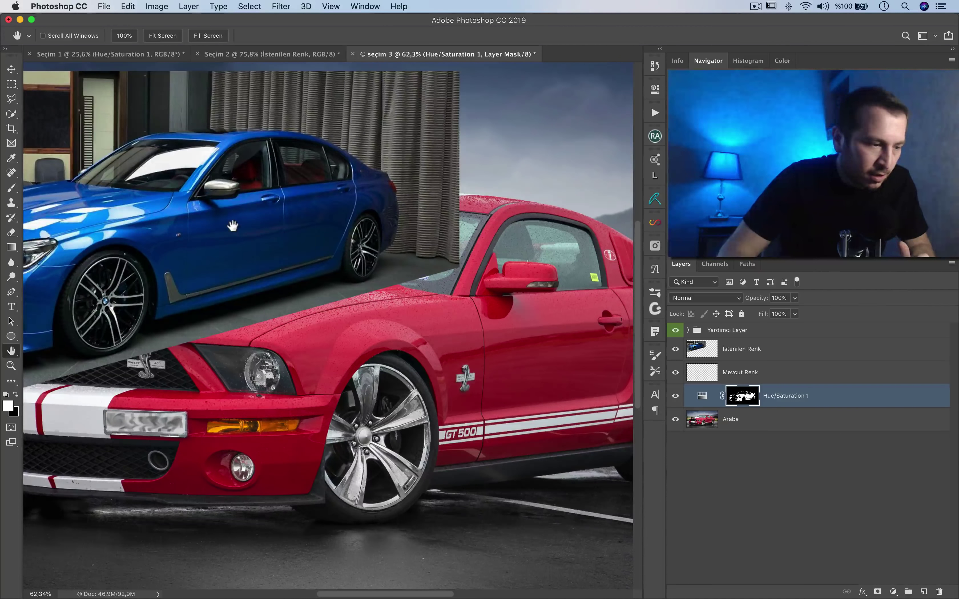
pyautogui.keyDown('alt'); pyautogui.scroll(1, 44, 145); pyautogui.keyUp('alt')
pyautogui.press('b')
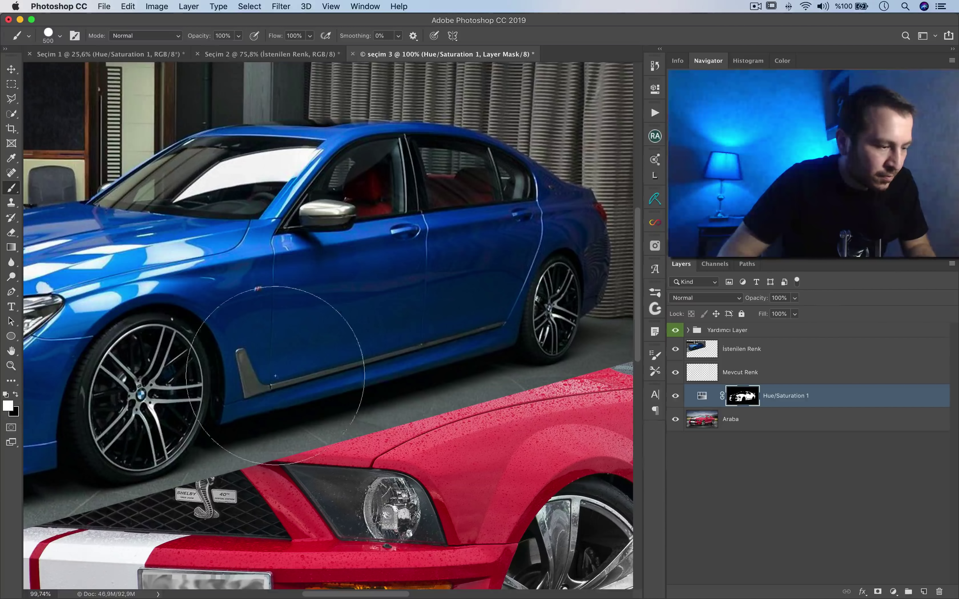
# Sample the BMW door's blue as the foreground colour with İstenilen Renk selected
pyautogui.press('i')
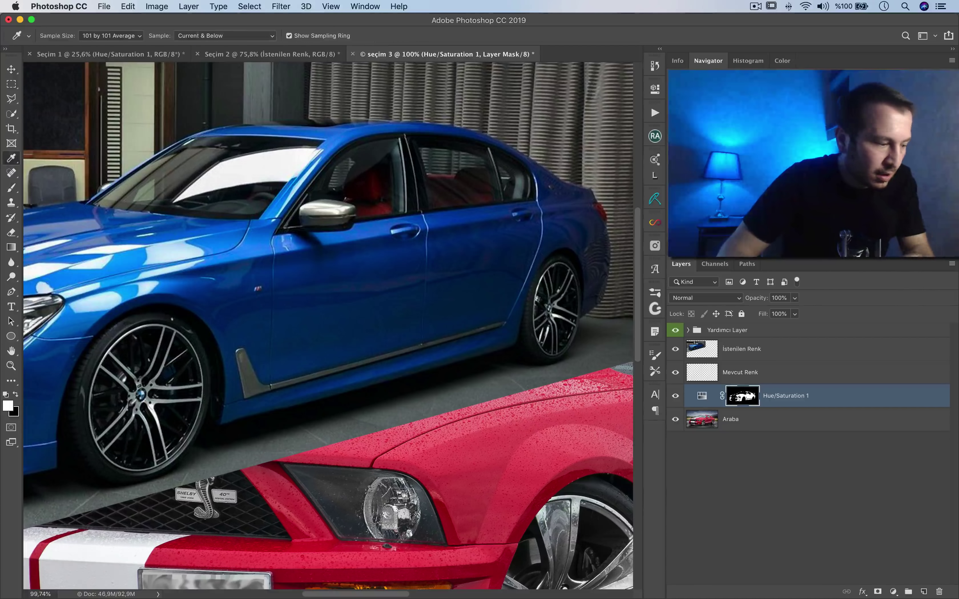
pyautogui.click(379, 260)
pyautogui.moveTo(192, 237); pyautogui.dragTo(181, 248)
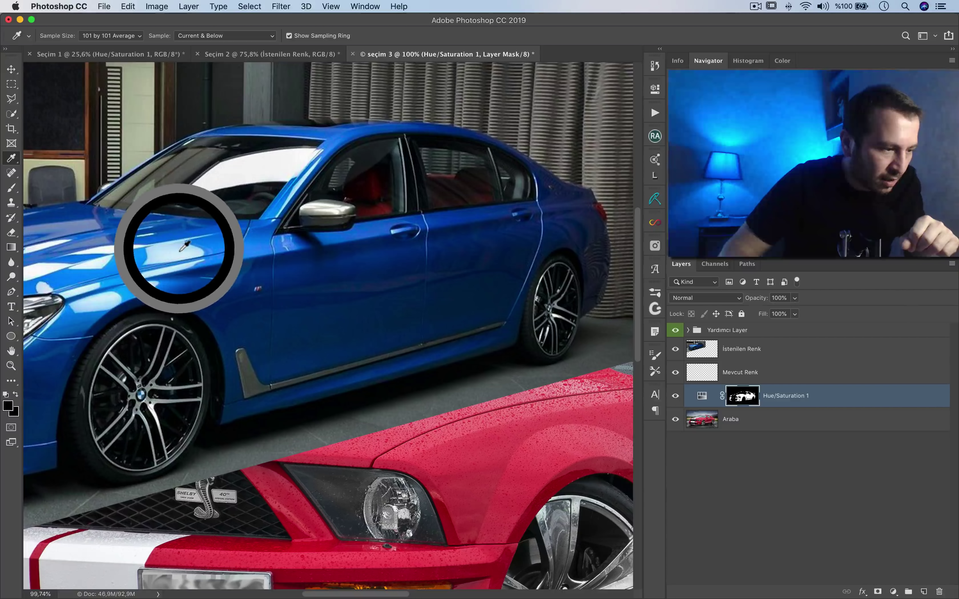
pyautogui.click(711, 356)
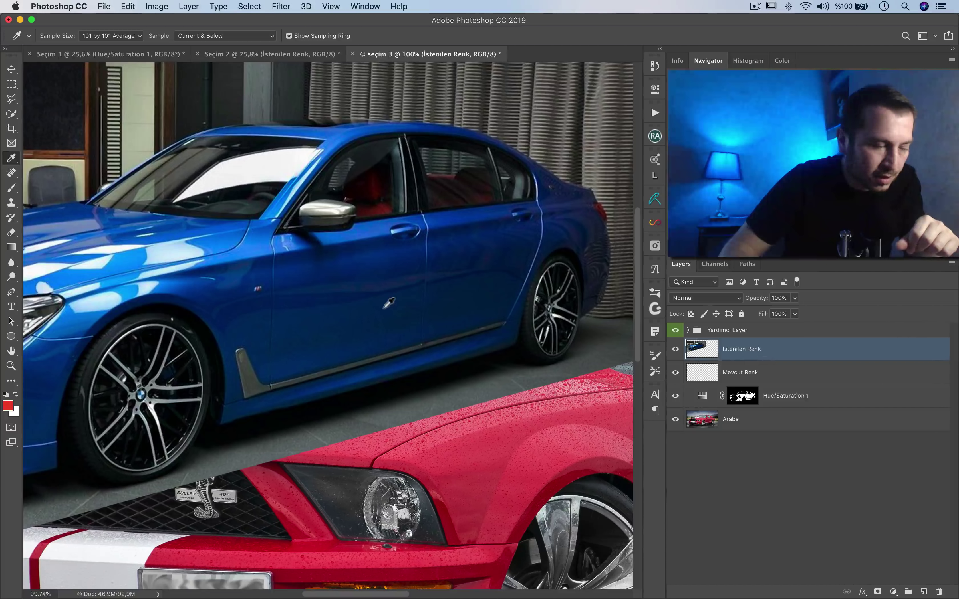
pyautogui.click(291, 271)
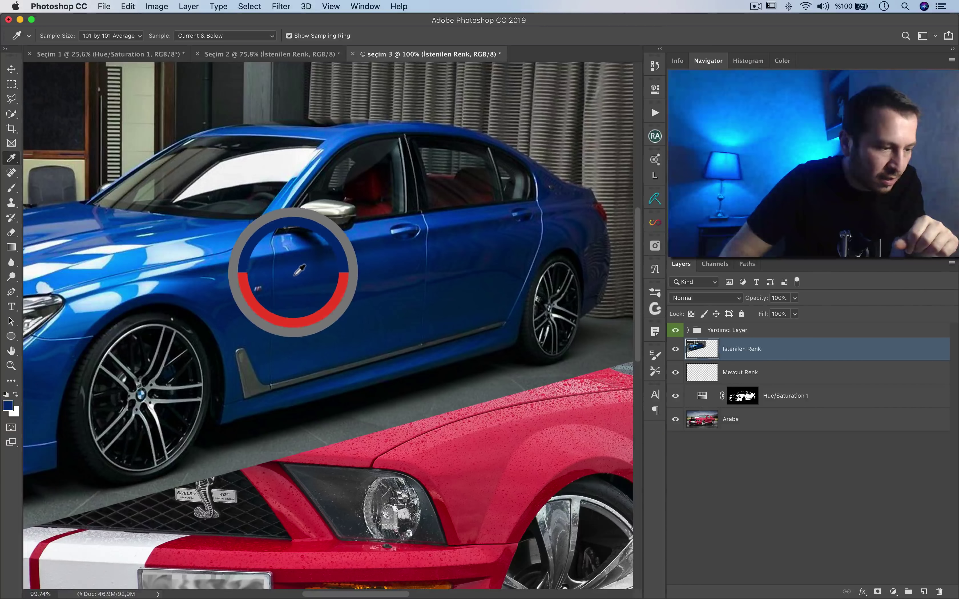
pyautogui.press('b')
pyautogui.click(8, 405)
pyautogui.moveTo(343, 265)
pyautogui.mouseDown()
pyautogui.moveTo(400, 313)
pyautogui.moveTo(347, 334)
pyautogui.moveTo(381, 251)
pyautogui.moveTo(375, 230)
pyautogui.moveTo(380, 260)
pyautogui.moveTo(376, 247)
pyautogui.mouseUp()
pyautogui.moveTo(263, 245); pyautogui.dragTo(370, 241)
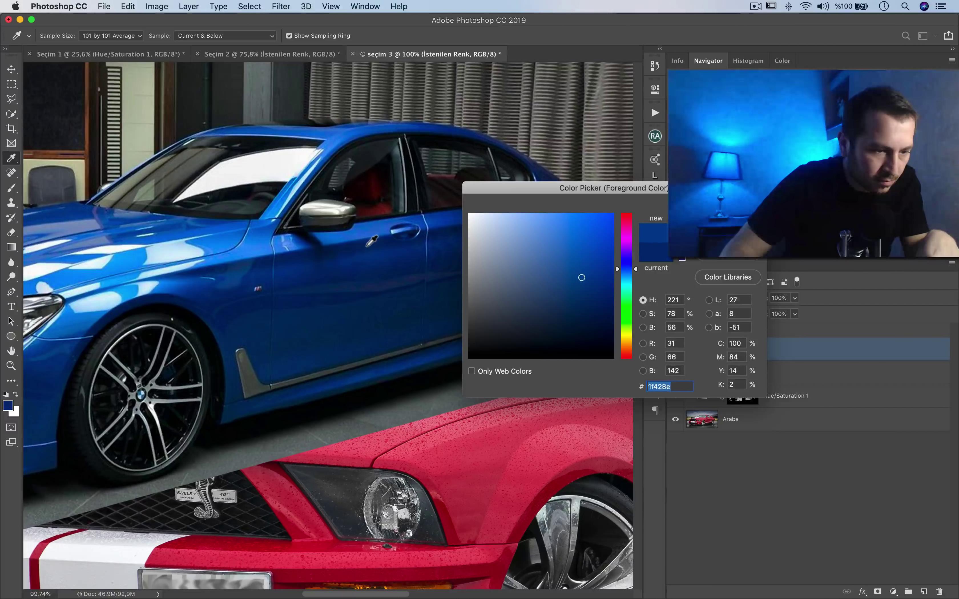
pyautogui.press('Return')
# Paint a round blue swatch on İstenilen Renk, then hide it and select Mevcut Renk
pyautogui.press('b')
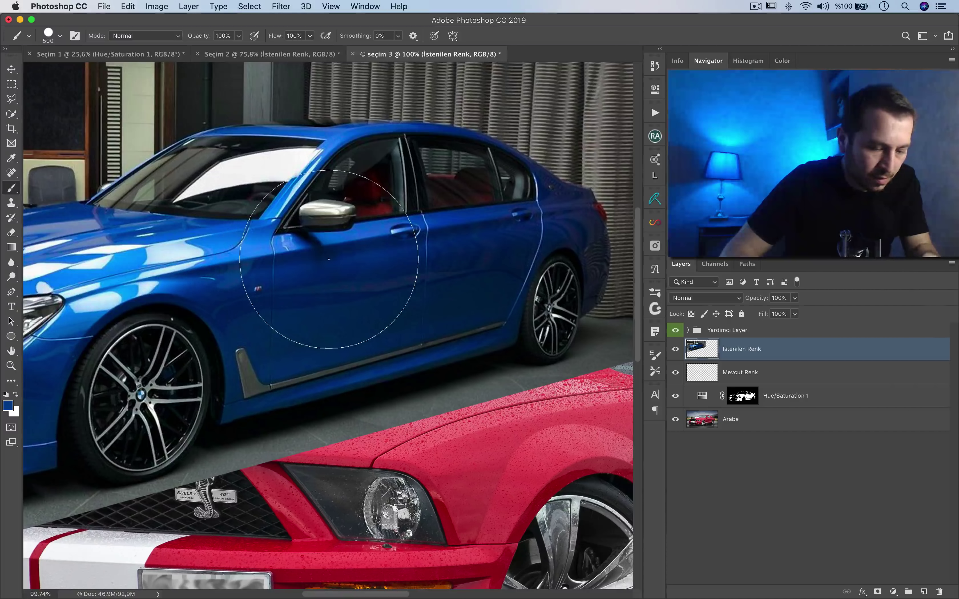
pyautogui.click(336, 250)
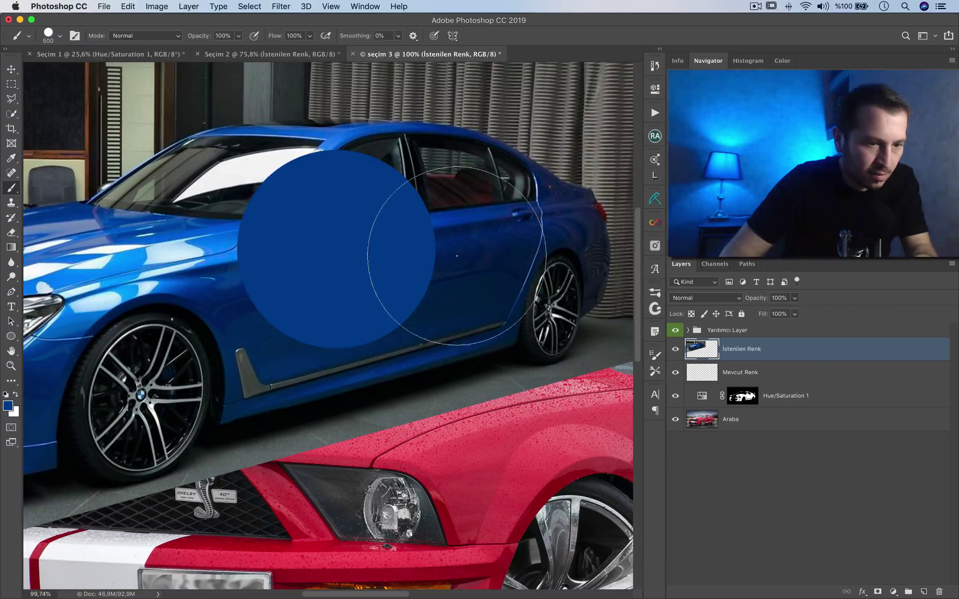
pyautogui.scroll(-5, 457, 256)
pyautogui.scroll(3, 457, 256)
pyautogui.press('[')
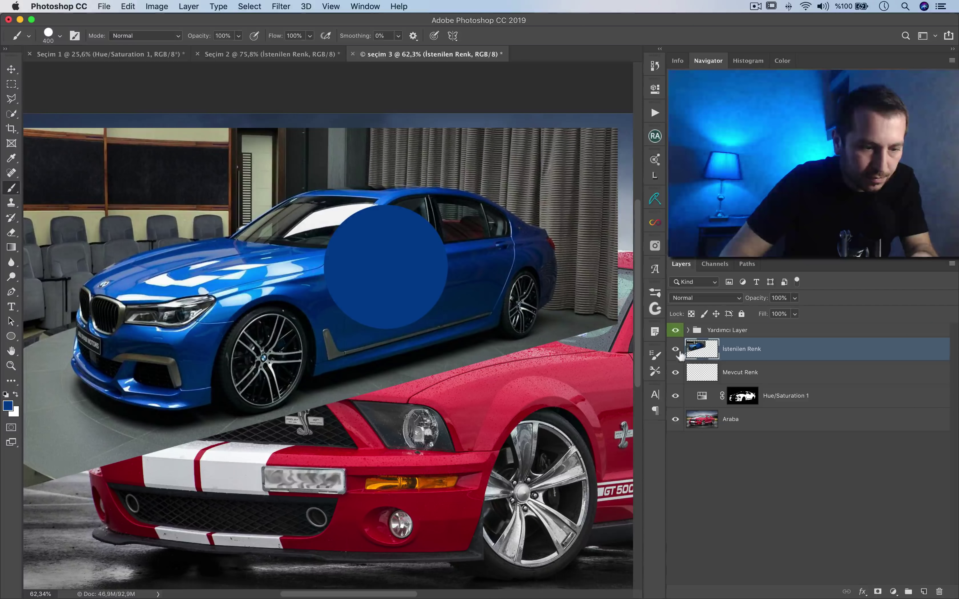
pyautogui.click(675, 349)
pyautogui.click(740, 372)
pyautogui.hscroll(6, 329, 329)
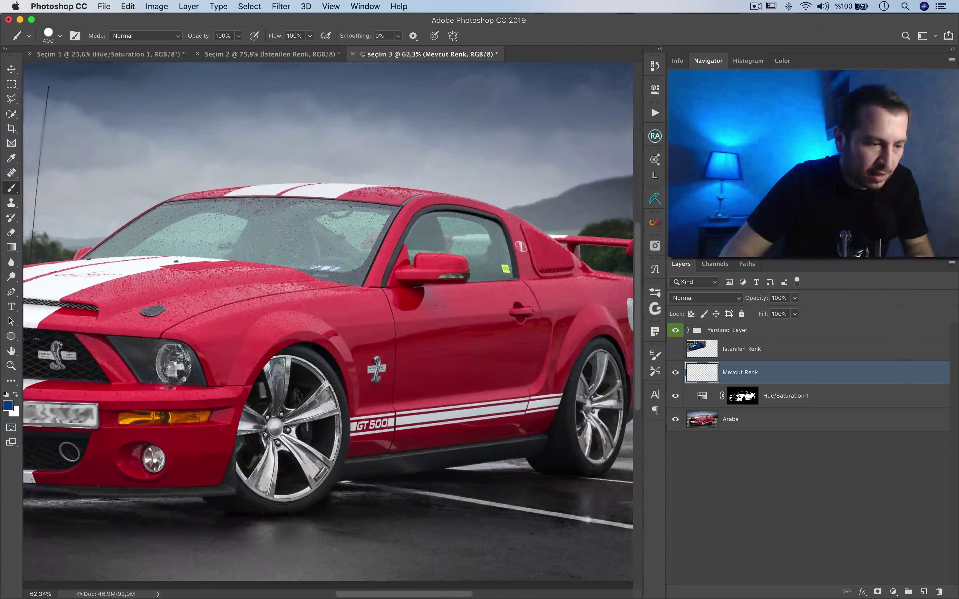
# Confirm the sampled Mustang red and paint a large red disc on Mevcut Renk
pyautogui.click(7, 405)
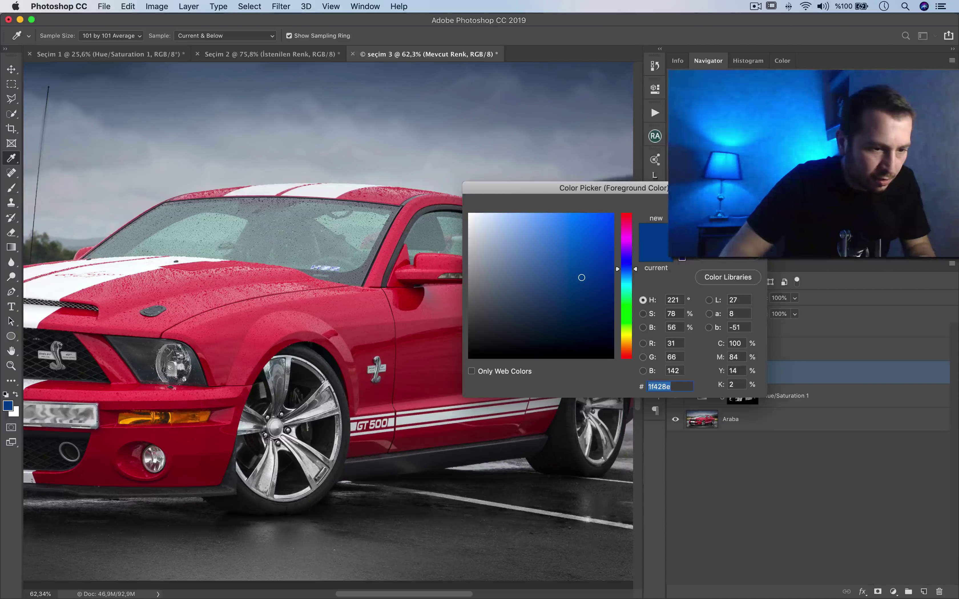
pyautogui.moveTo(554, 188); pyautogui.dragTo(748, 69)
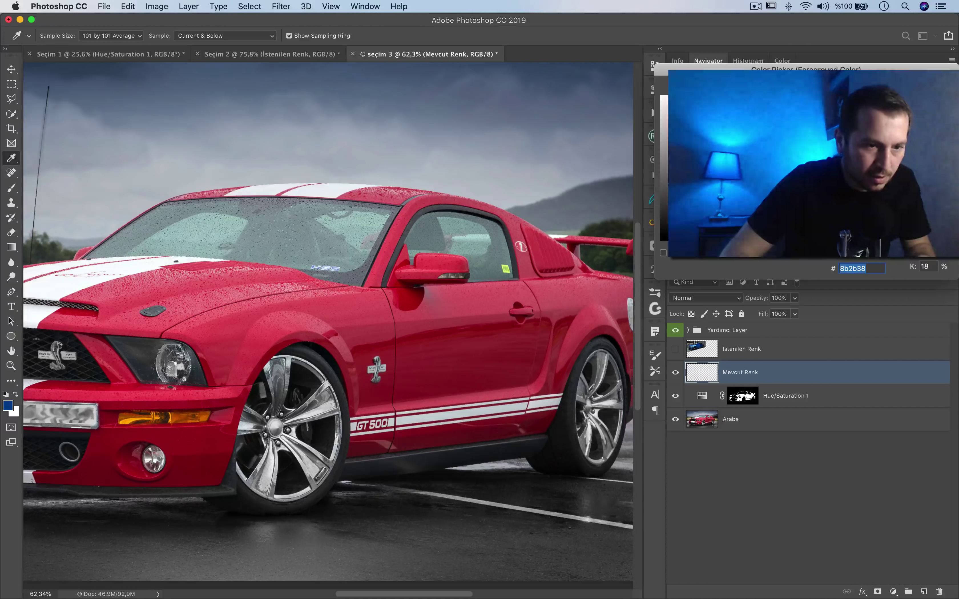
pyautogui.press('Return')
pyautogui.press('b')
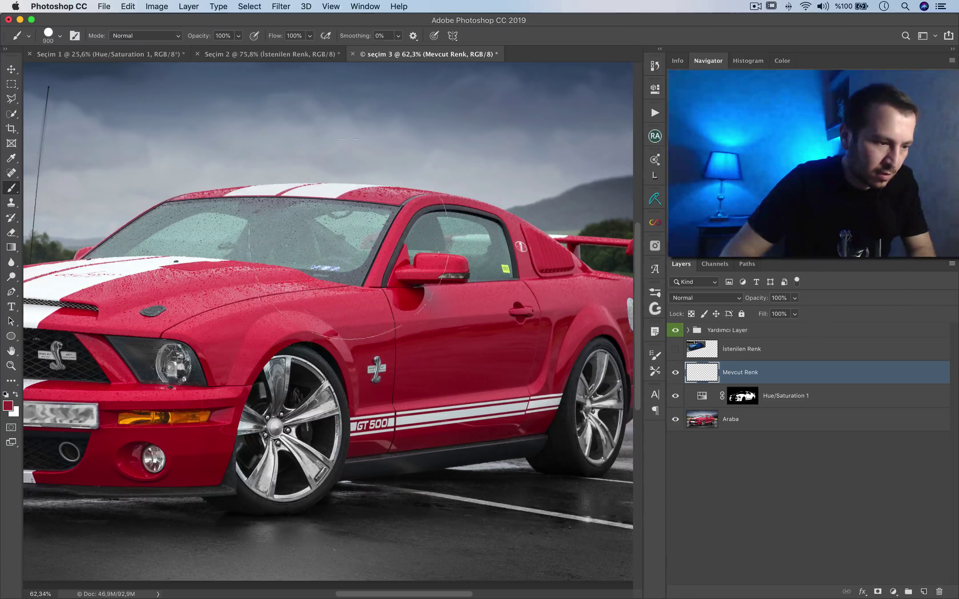
pyautogui.scroll(-3, 348, 228)
pyautogui.press(']')
pyautogui.press(']')
pyautogui.click(339, 198)
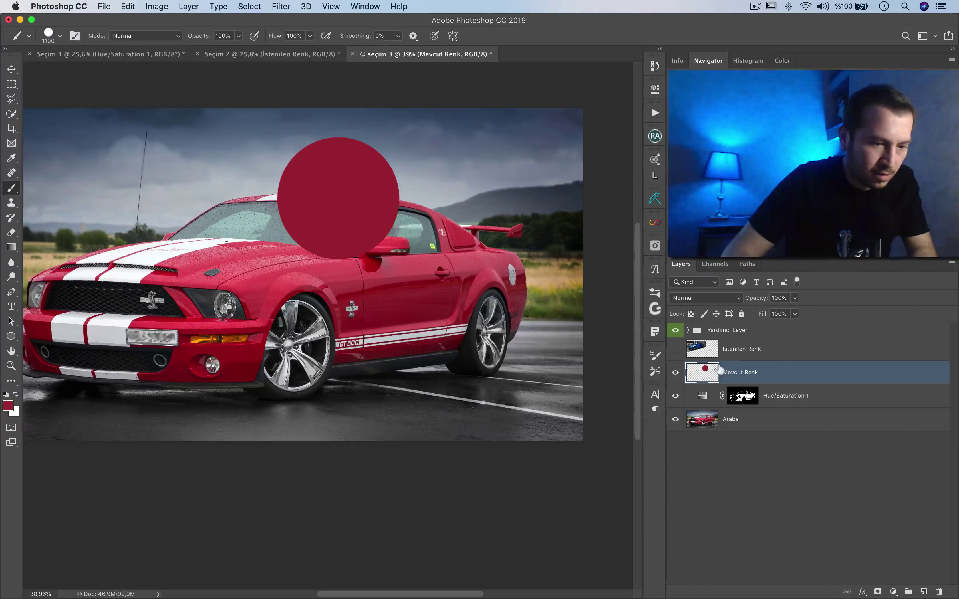
# Stack Mevcut Renk above the visible İstenilen Renk and place the red disc beside the blue one
pyautogui.click(675, 348)
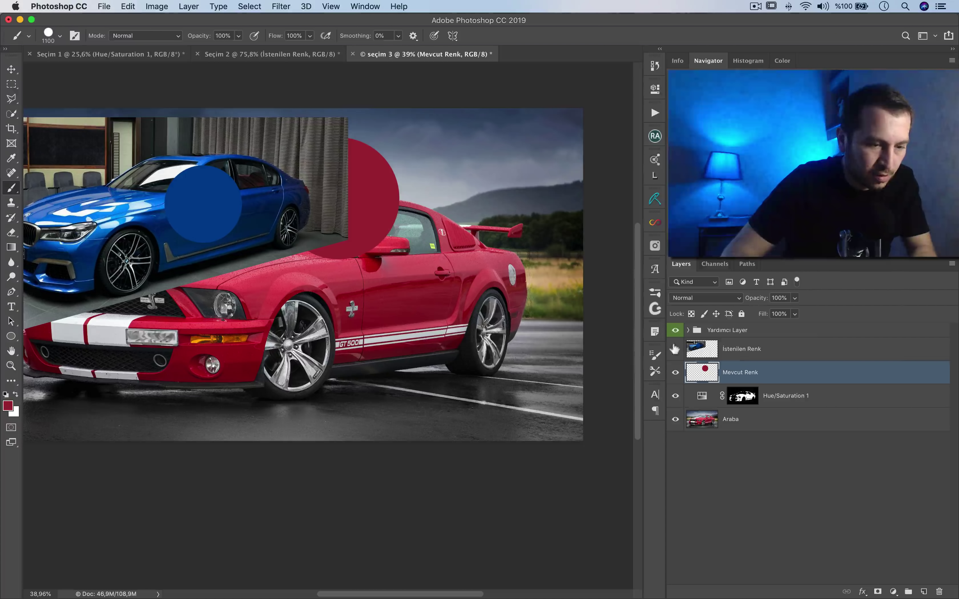
pyautogui.press(']')
pyautogui.press('[')
pyautogui.press('[')
pyautogui.press('[')
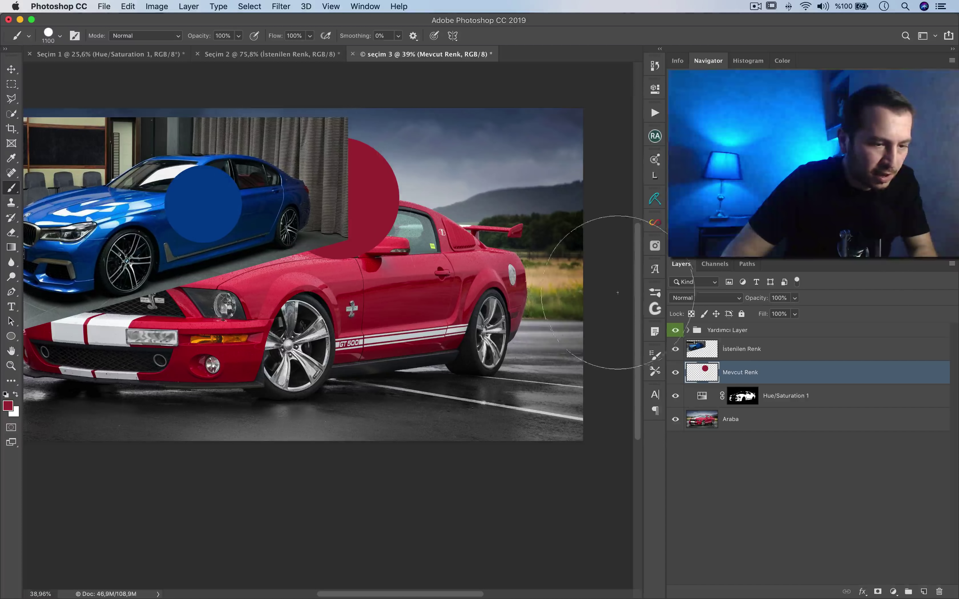
pyautogui.press('v')
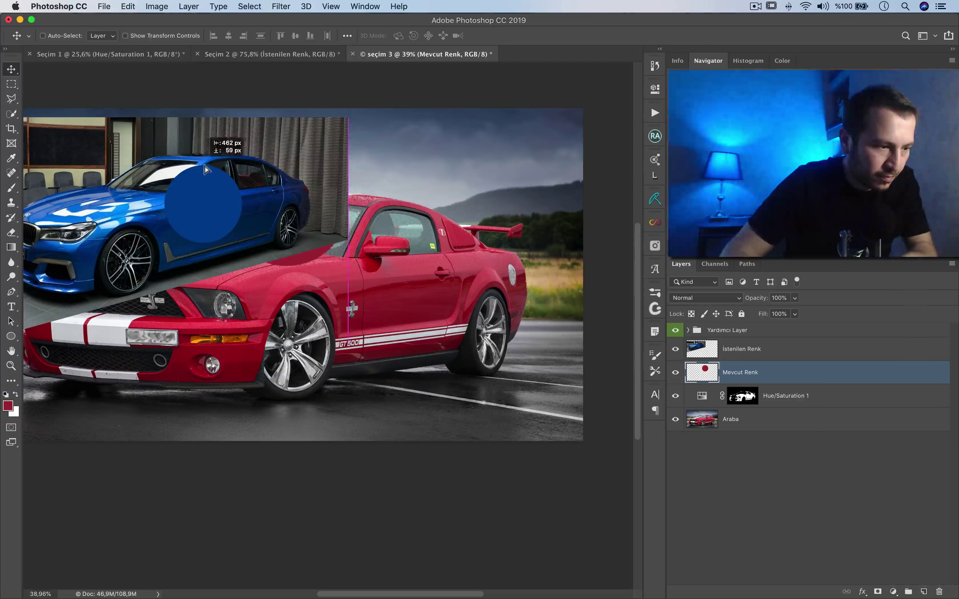
pyautogui.moveTo(216, 141); pyautogui.dragTo(216, 224)
pyautogui.moveTo(731, 345); pyautogui.dragTo(731, 341)
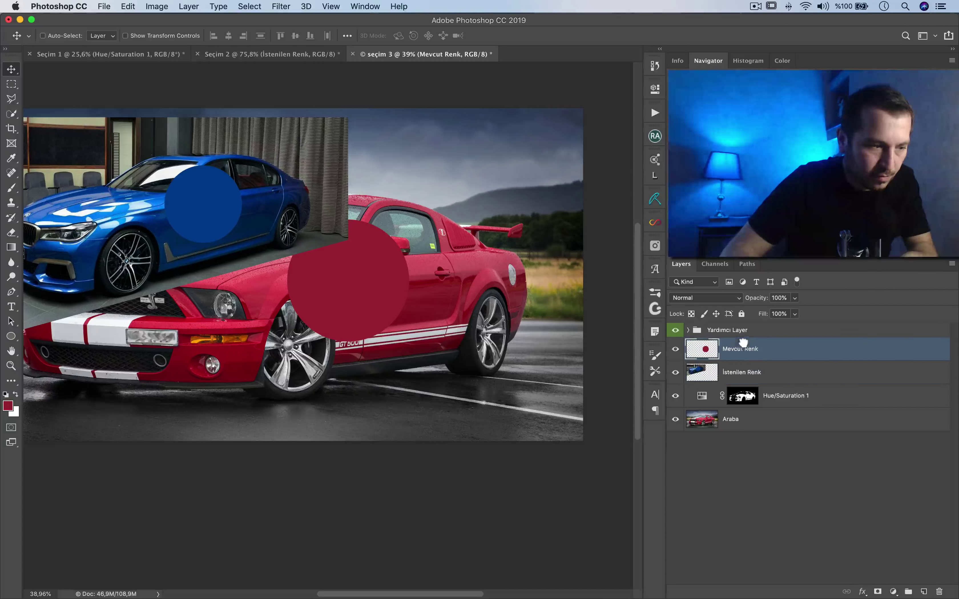
pyautogui.moveTo(342, 255)
pyautogui.mouseDown()
pyautogui.moveTo(273, 202)
pyautogui.moveTo(284, 191)
pyautogui.mouseUp()
pyautogui.scroll(3, 230, 189)
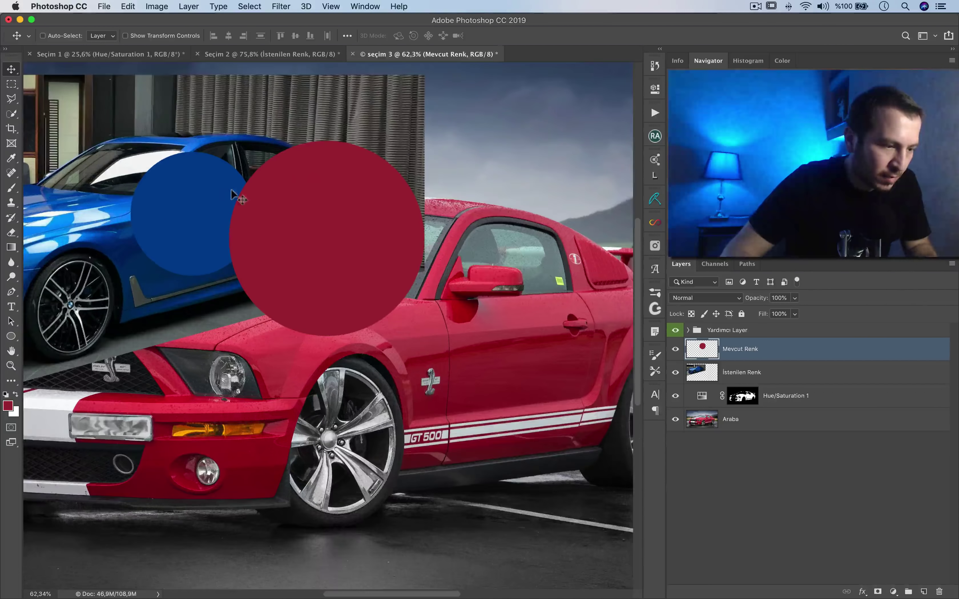
pyautogui.click(896, 592)
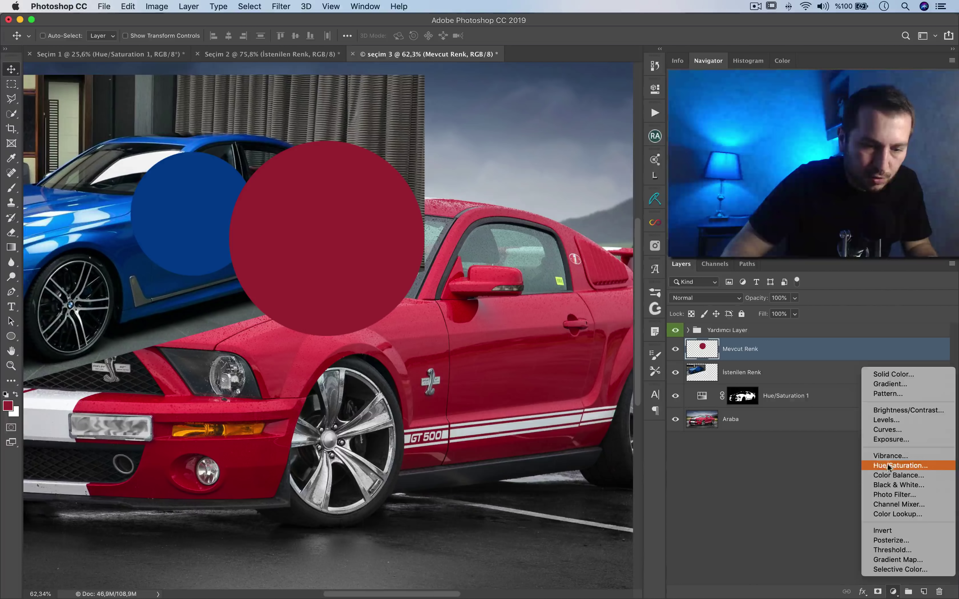
# Add a Hue/Saturation layer clipped to Mevcut Renk and shift its Hue to -130
pyautogui.click(888, 467)
pyautogui.keyDown('alt'); pyautogui.click(715, 356); pyautogui.keyUp('alt')
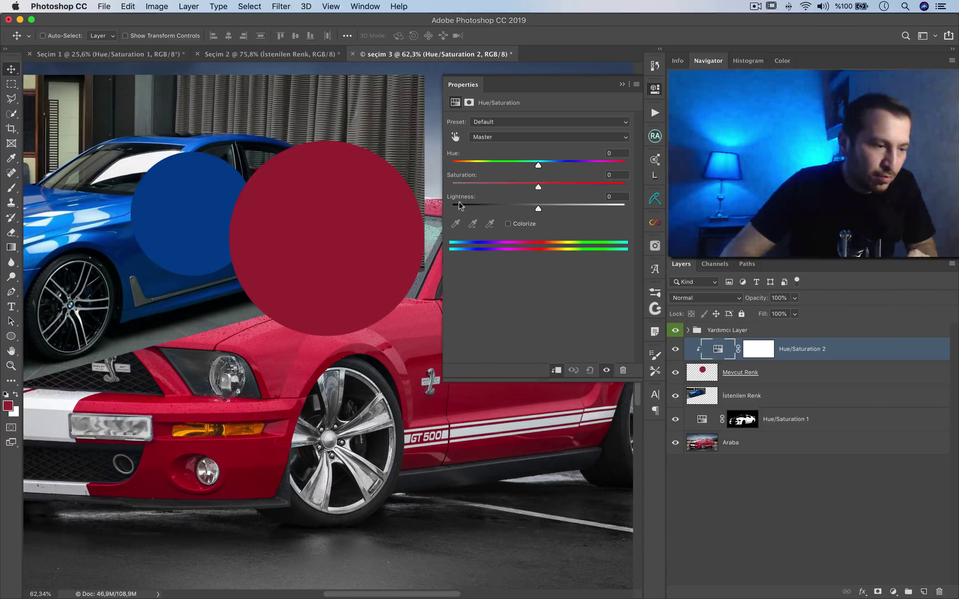
pyautogui.moveTo(540, 163)
pyautogui.mouseDown()
pyautogui.moveTo(519, 169)
pyautogui.moveTo(625, 166)
pyautogui.moveTo(469, 167)
pyautogui.mouseUp()
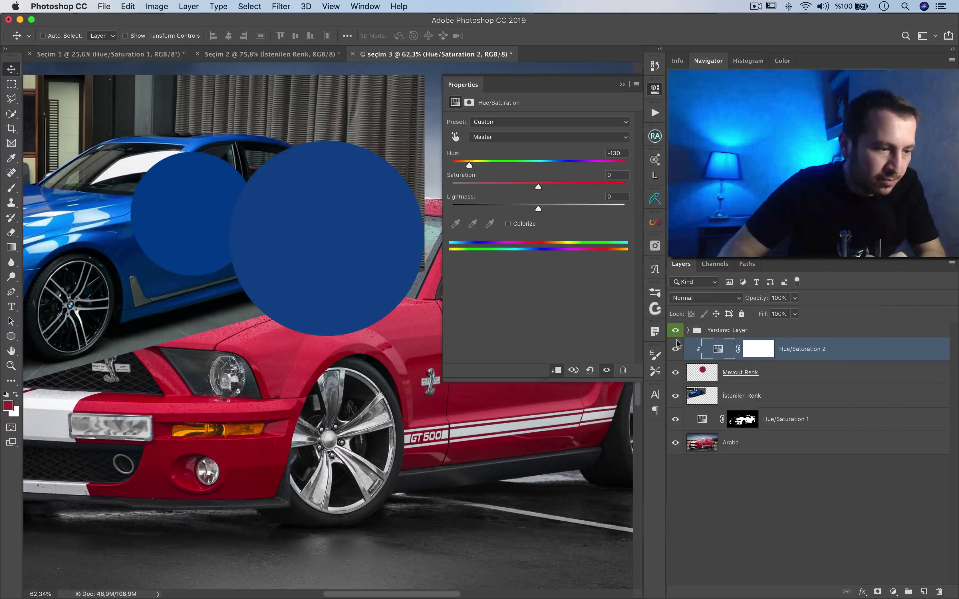
# Set Lightness -10 and Saturation +22, checking against the brightness and saturation helper layers
pyautogui.click(688, 331)
pyautogui.click(675, 373)
pyautogui.moveTo(538, 207); pyautogui.dragTo(528, 207)
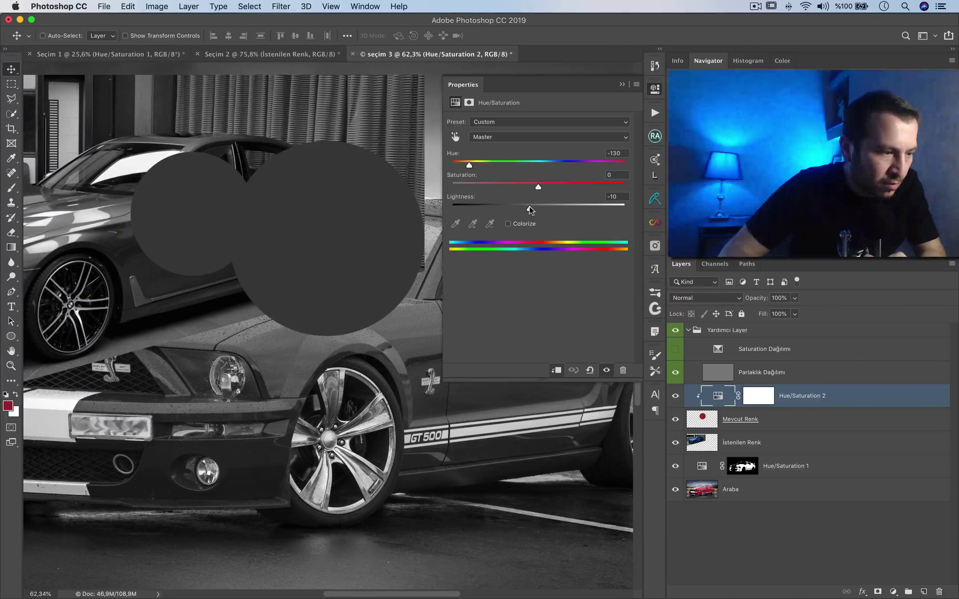
pyautogui.click(676, 373)
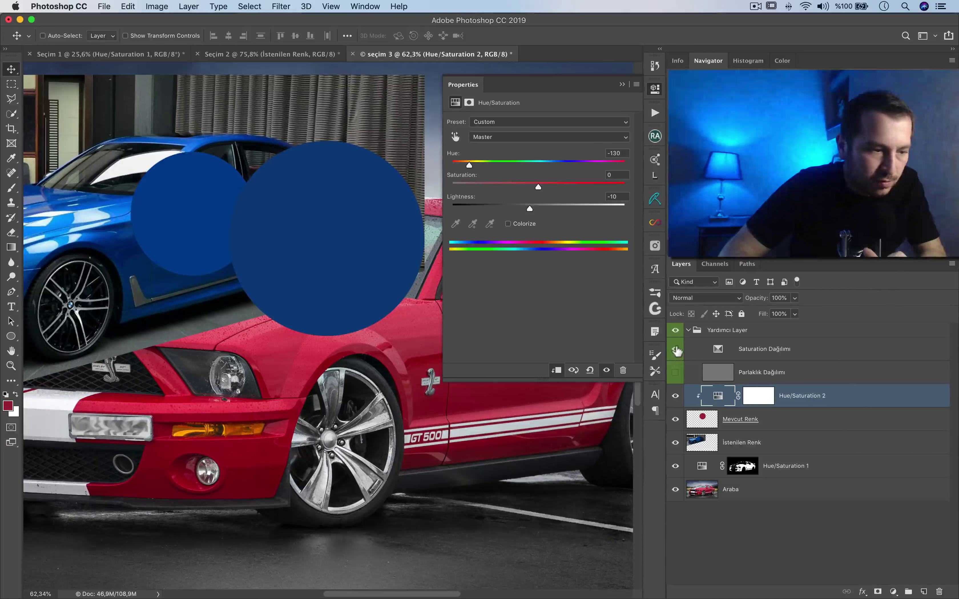
pyautogui.click(676, 349)
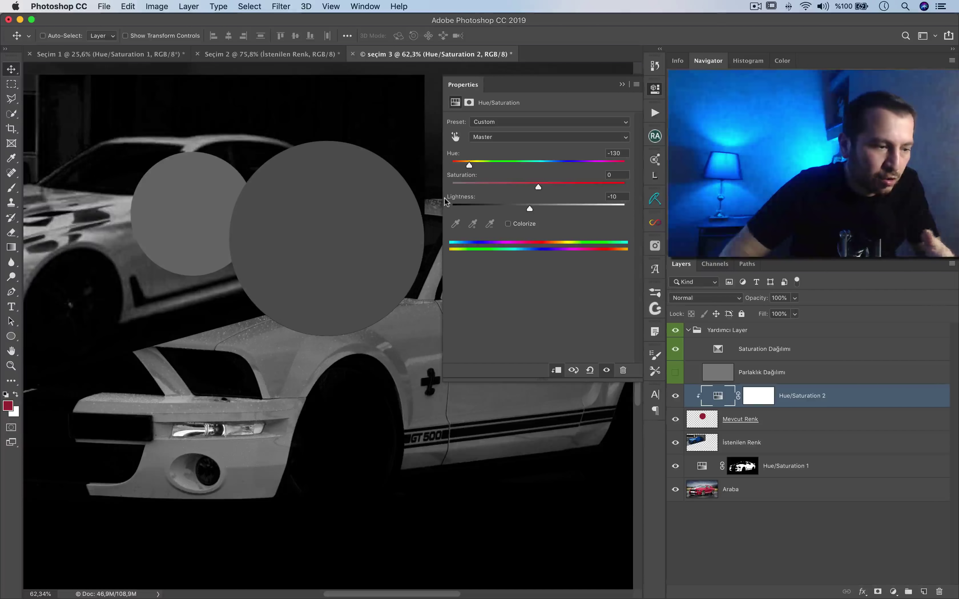
pyautogui.moveTo(538, 187); pyautogui.dragTo(562, 186)
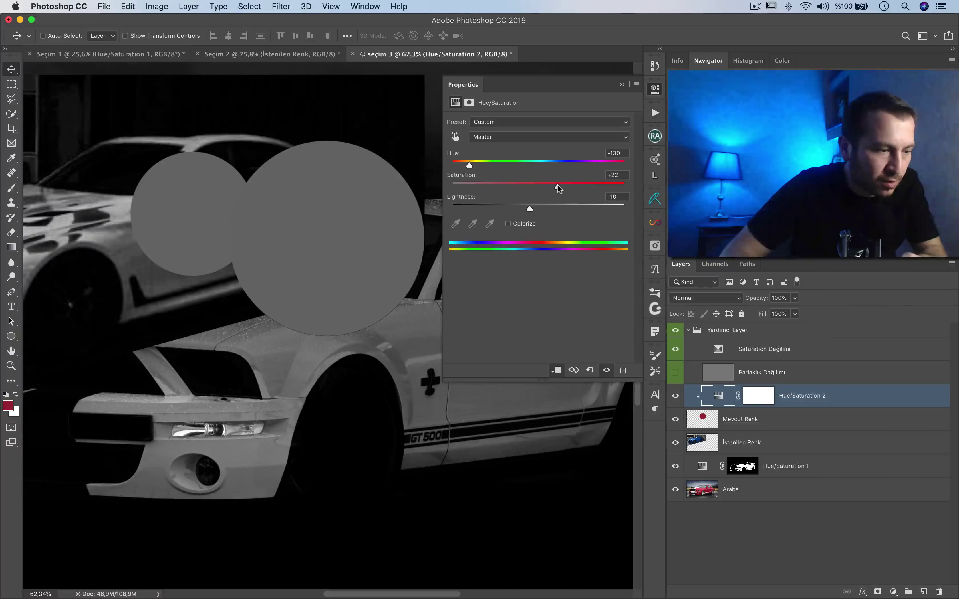
pyautogui.click(654, 88)
# Set Hue/Saturation 2 to Hue -133, unclip it and copy Hue/Saturation 1's car mask onto it
pyautogui.click(676, 349)
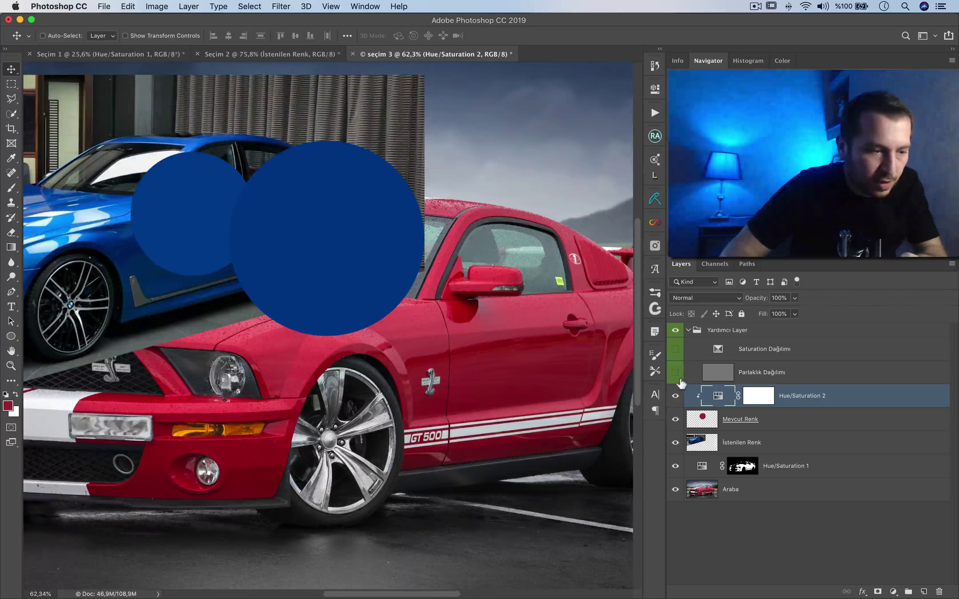
pyautogui.click(718, 399)
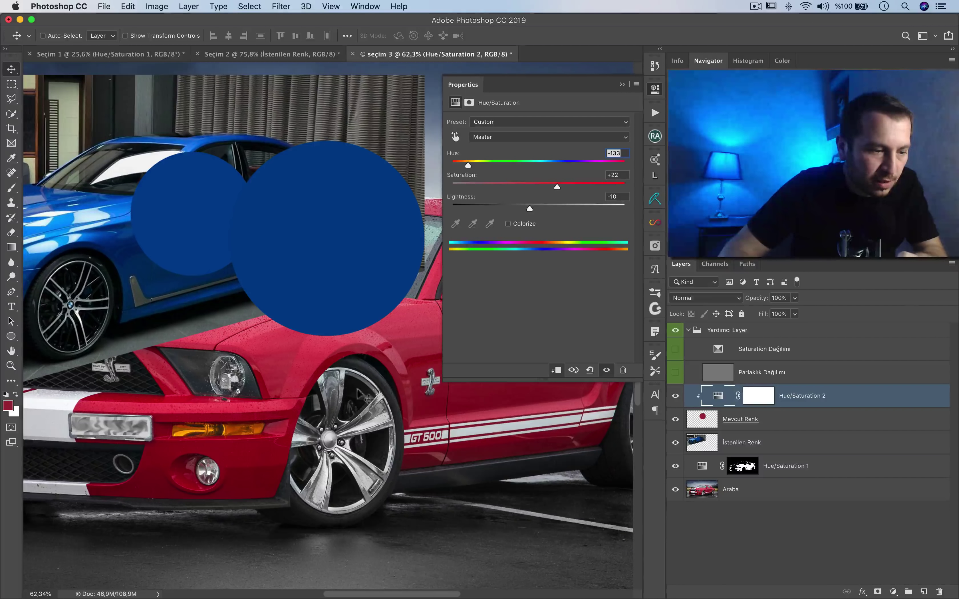
pyautogui.click(675, 396)
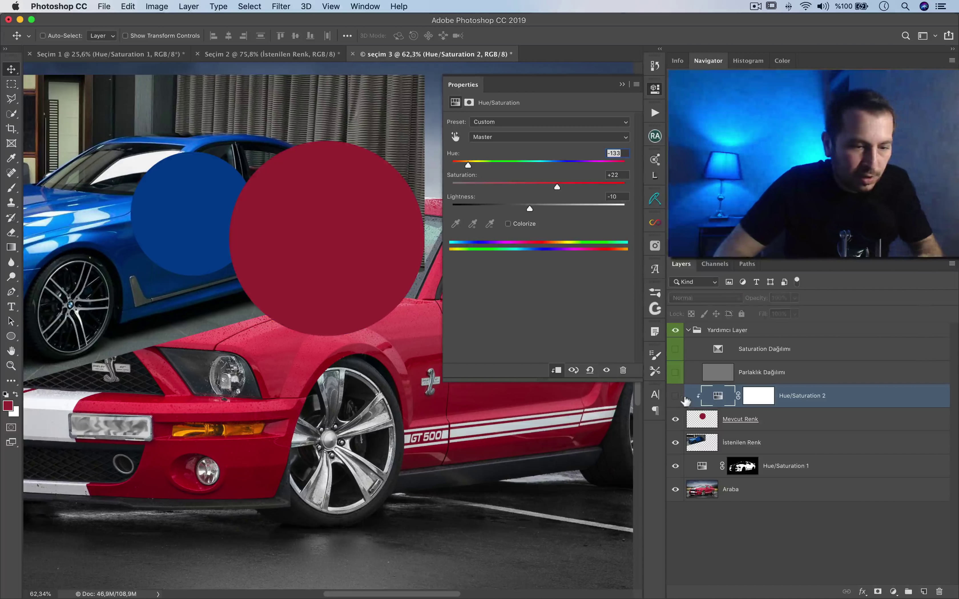
pyautogui.keyDown('alt'); pyautogui.click(712, 406); pyautogui.keyUp('alt')
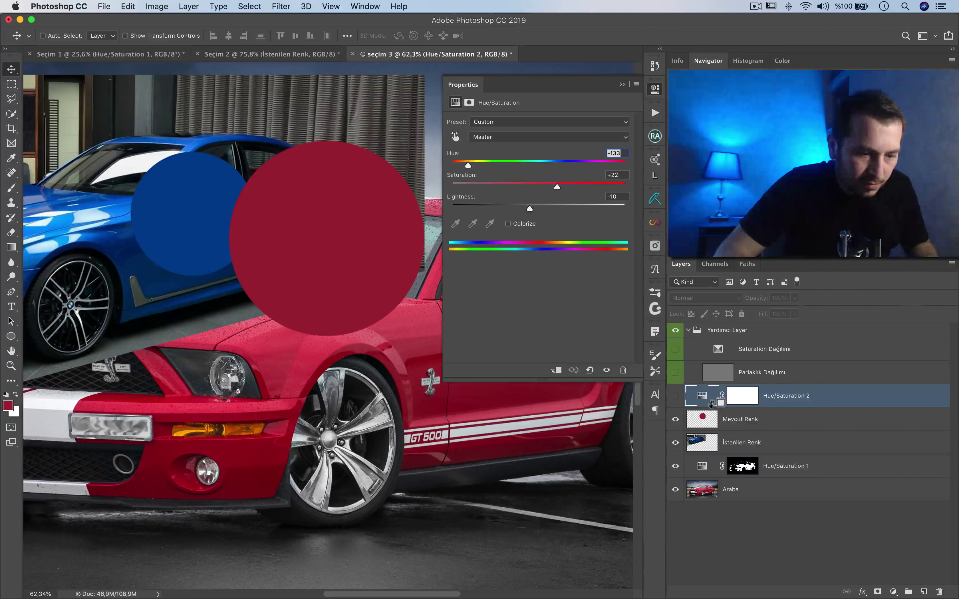
pyautogui.moveTo(743, 467); pyautogui.dragTo(743, 396)
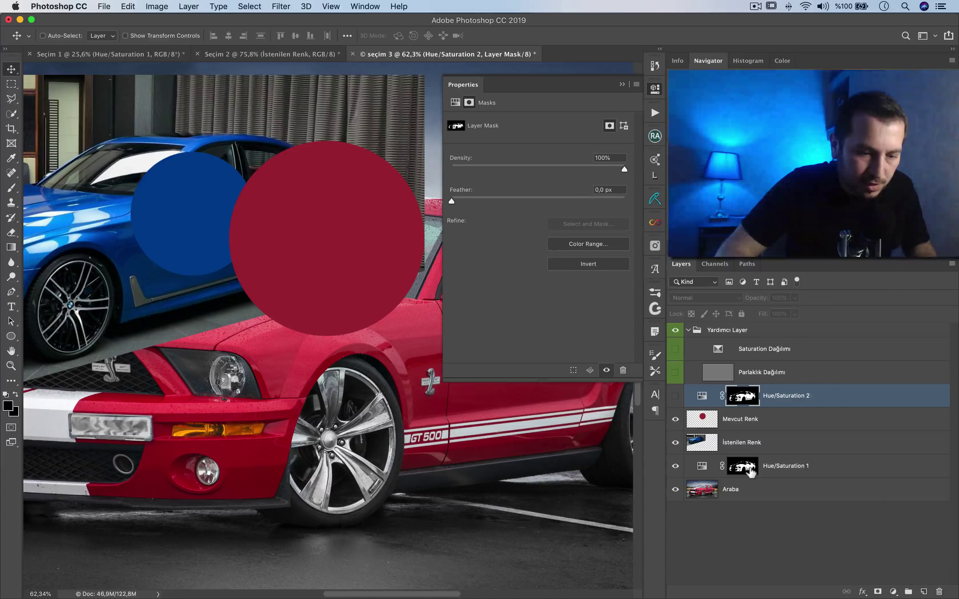
# Move Hue/Saturation 2 below the sample layers, hiding both circles and Hue/Saturation 1
pyautogui.moveTo(750, 472)
pyautogui.mouseDown()
pyautogui.moveTo(743, 398)
pyautogui.moveTo(720, 457)
pyautogui.moveTo(720, 440)
pyautogui.mouseUp()
pyautogui.click(675, 466)
pyautogui.click(606, 370)
pyautogui.click(675, 396)
pyautogui.click(675, 419)
pyautogui.press('super+0')
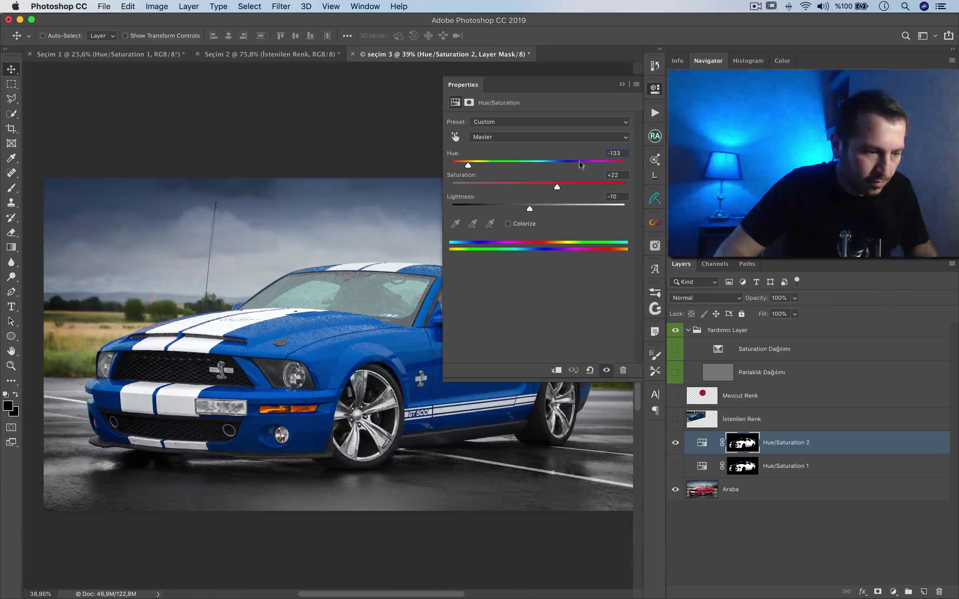
pyautogui.click(654, 91)
# Compare Hue/Saturation 2 on and off, then move it below Hue/Saturation 1
pyautogui.press('h')
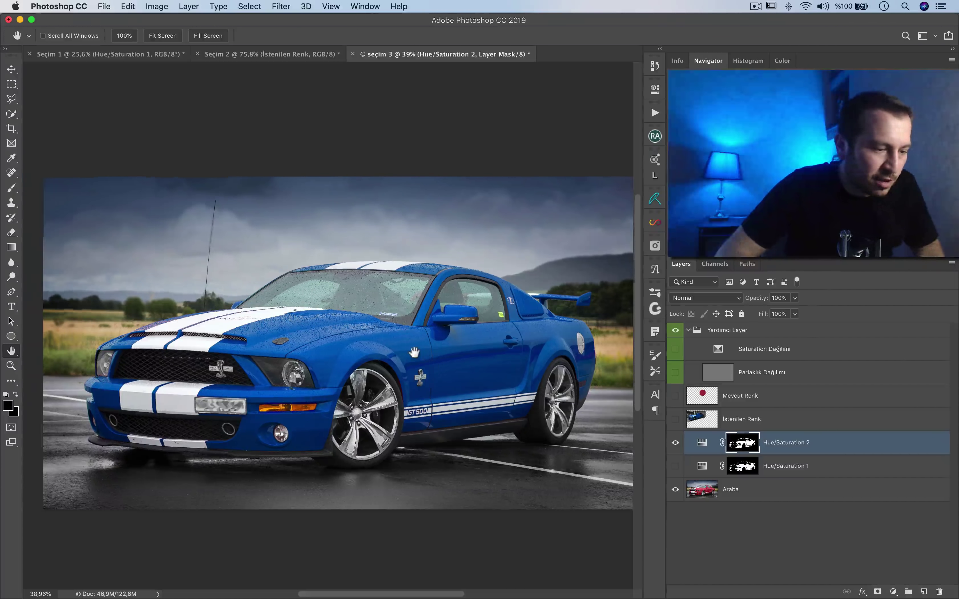
pyautogui.moveTo(431, 367); pyautogui.dragTo(418, 355)
pyautogui.press('super+0')
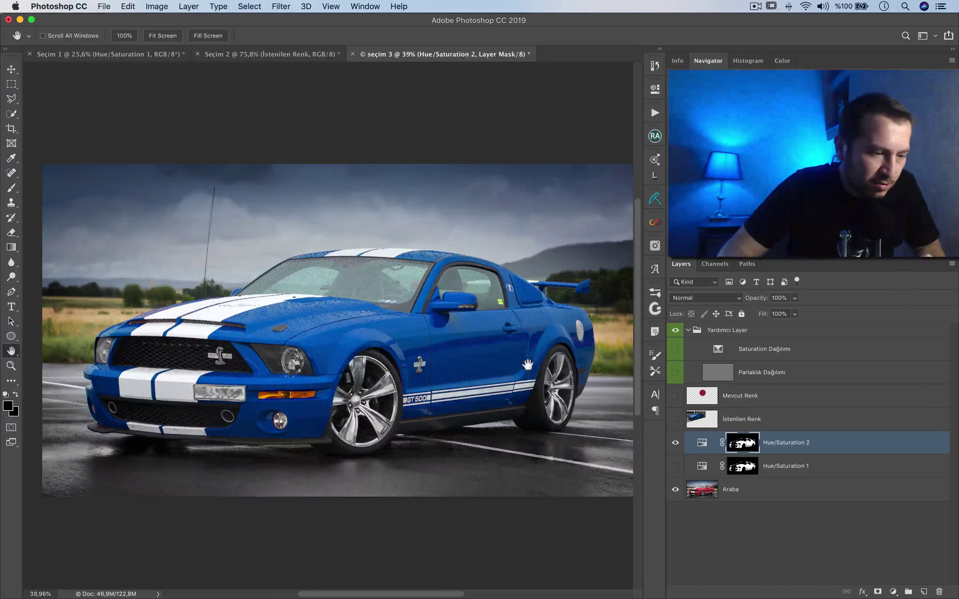
pyautogui.scroll(3, 452, 345)
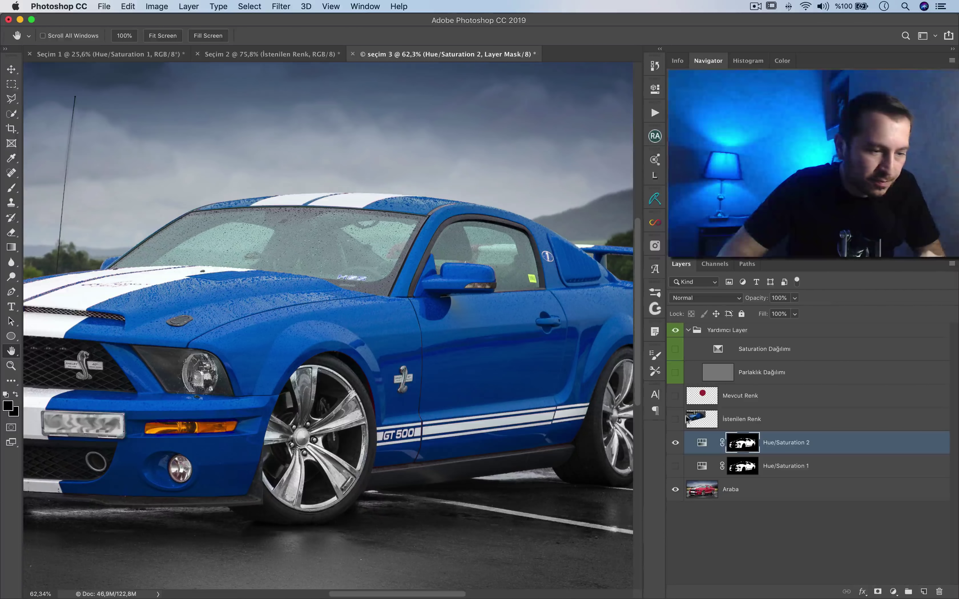
pyautogui.click(675, 442)
pyautogui.click(676, 442)
pyautogui.moveTo(699, 444); pyautogui.dragTo(697, 469)
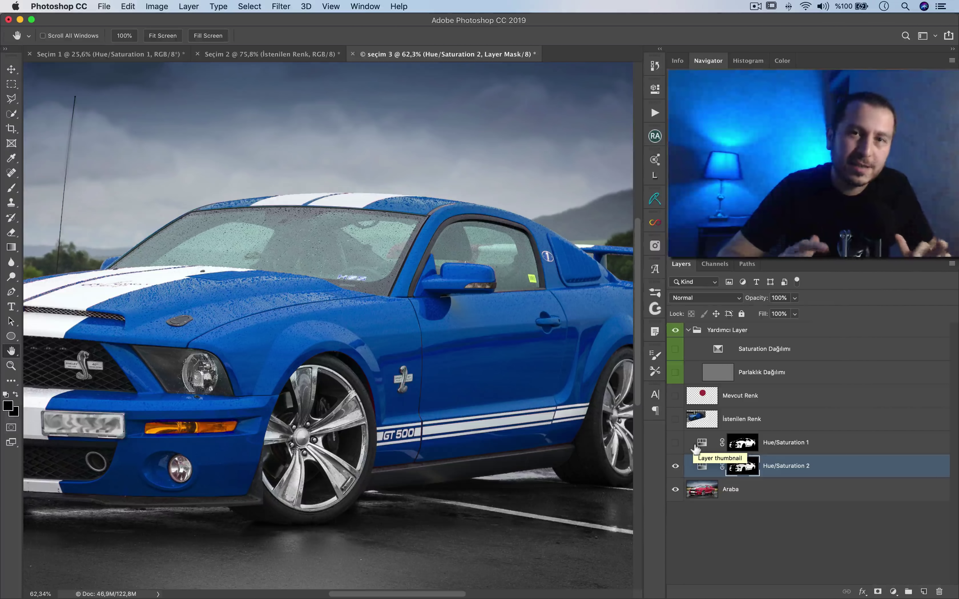
# Compare the blue Mustang against the BMW reference, then hide it and select Hue/Saturation 2
pyautogui.scroll(-3, 504, 365)
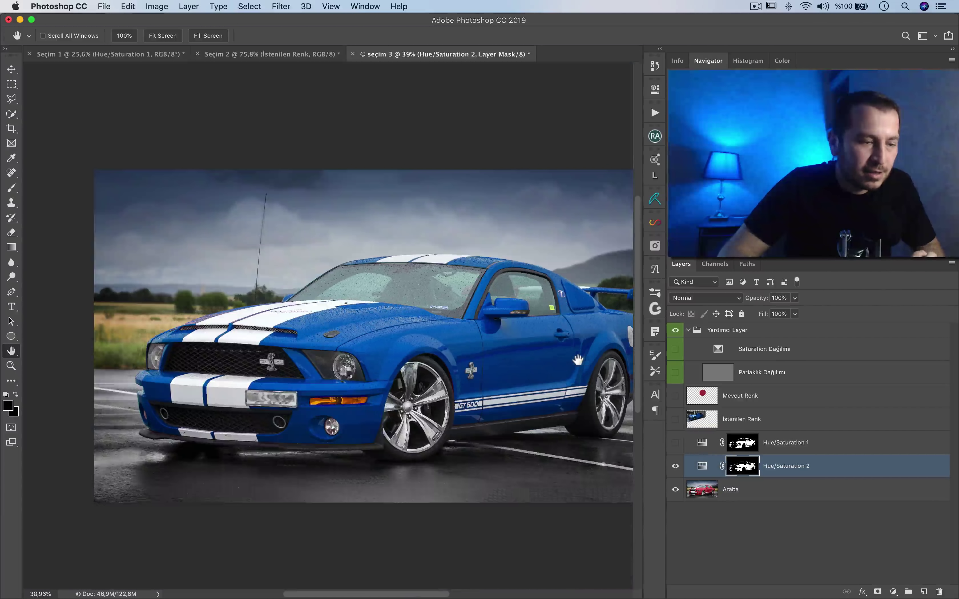
pyautogui.scroll(1, 504, 365)
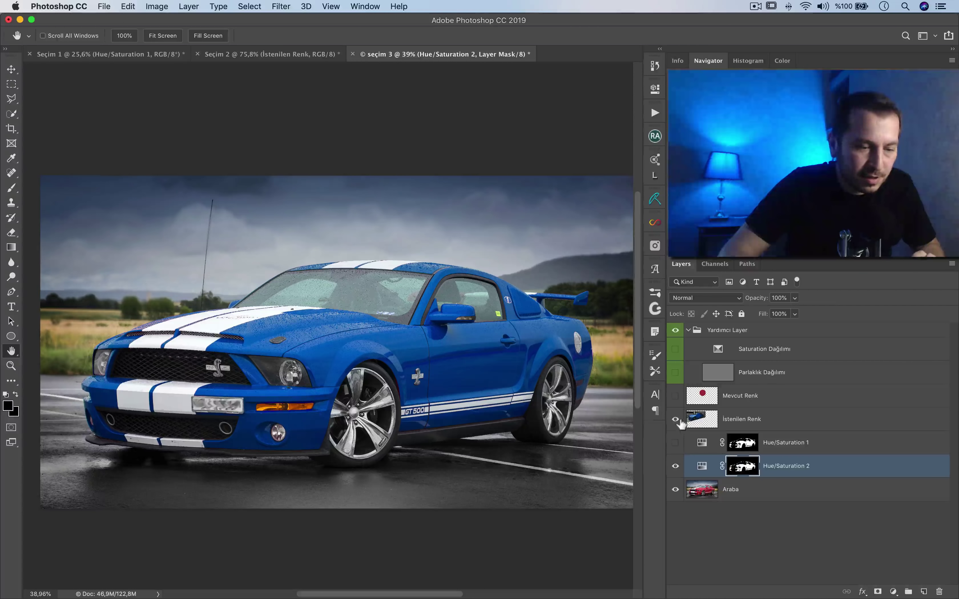
pyautogui.click(676, 420)
pyautogui.click(707, 424)
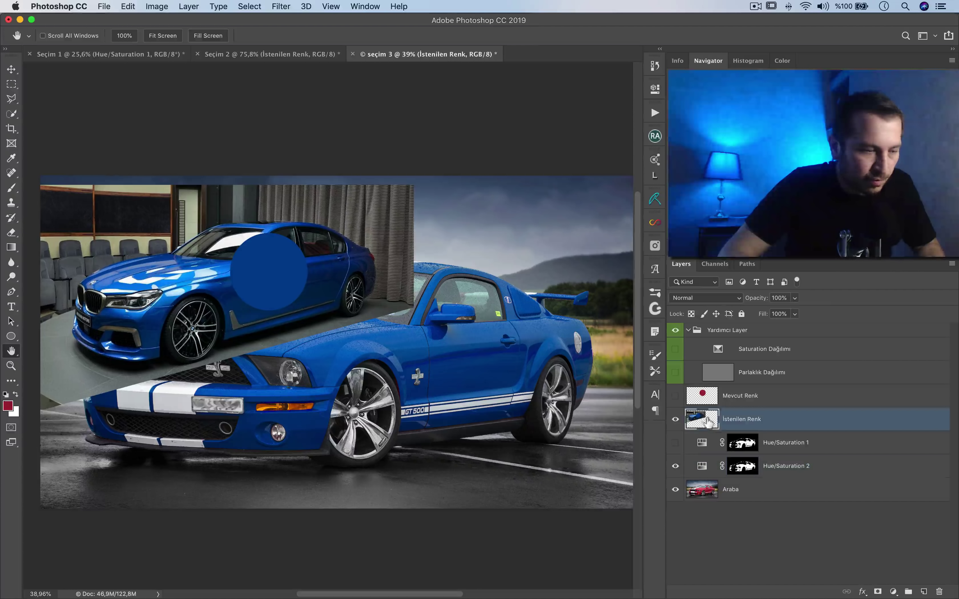
pyautogui.click(675, 419)
pyautogui.click(675, 420)
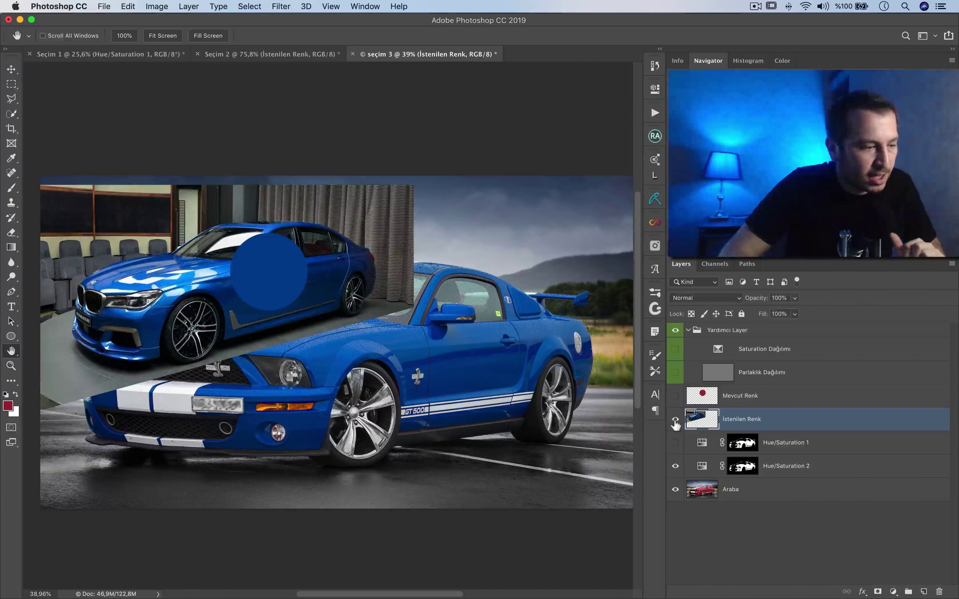
pyautogui.click(675, 420)
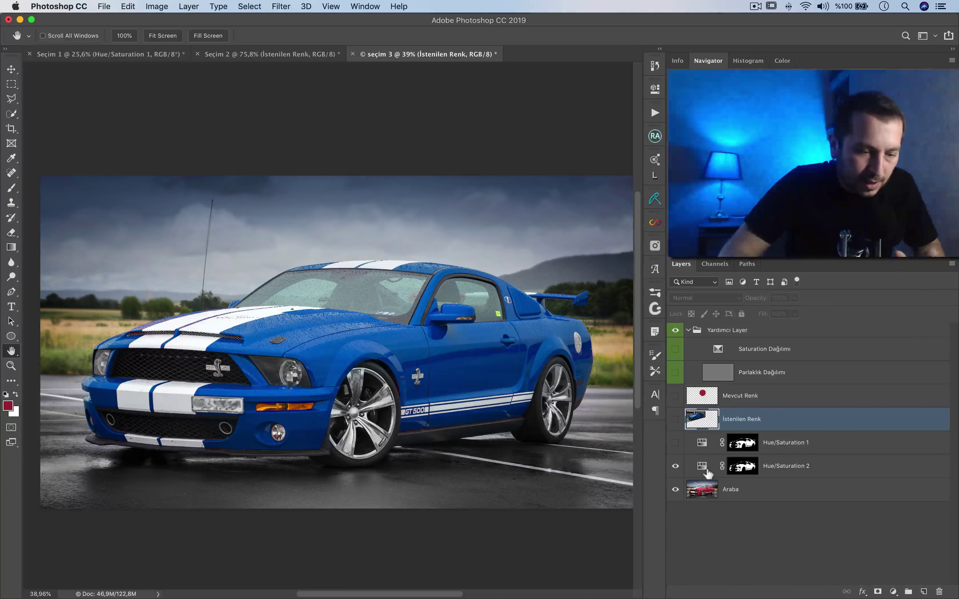
pyautogui.click(704, 468)
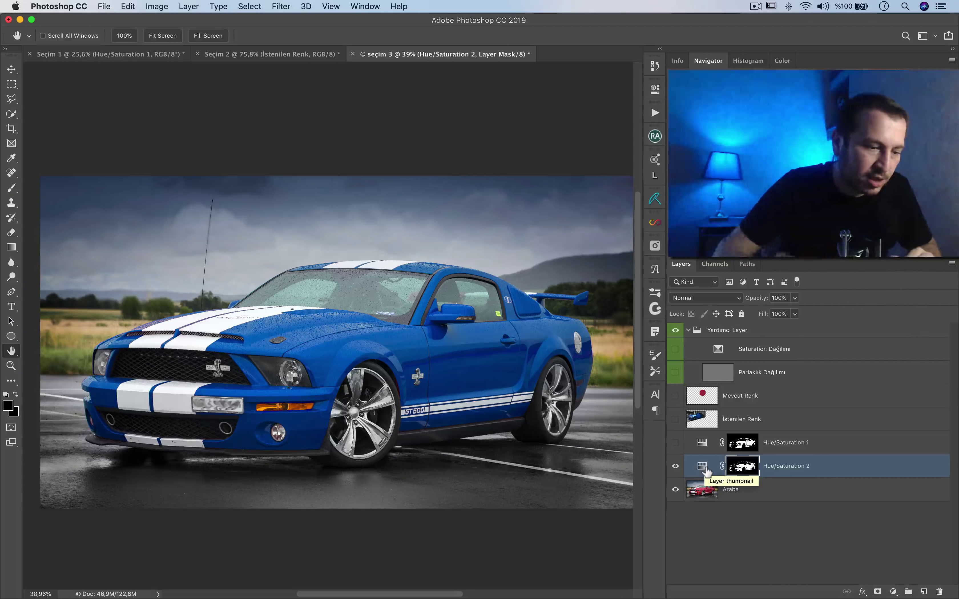
# Change Hue/Saturation 2 to Hue +56 and Saturation +100, turning the Mustang yellow
pyautogui.doubleClick(704, 467)
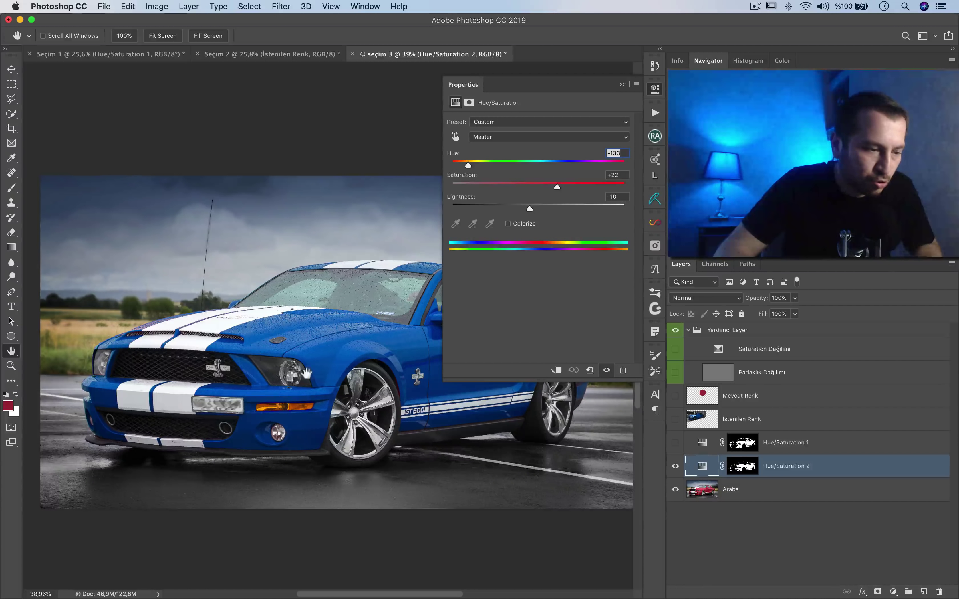
pyautogui.scroll(3, 307, 372)
pyautogui.hscroll(10, 306, 373)
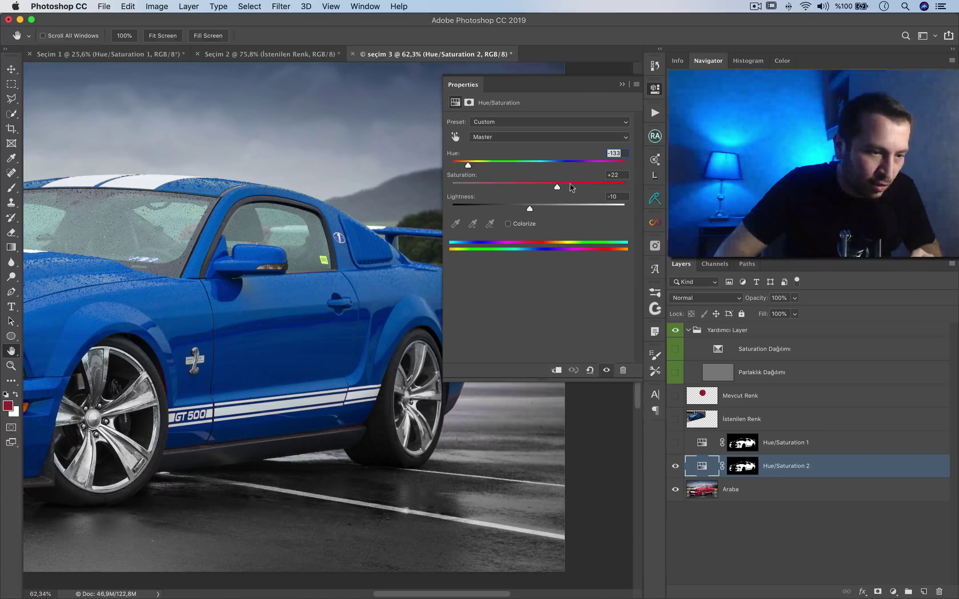
pyautogui.moveTo(558, 167)
pyautogui.mouseDown()
pyautogui.moveTo(581, 165)
pyautogui.moveTo(607, 184)
pyautogui.mouseUp()
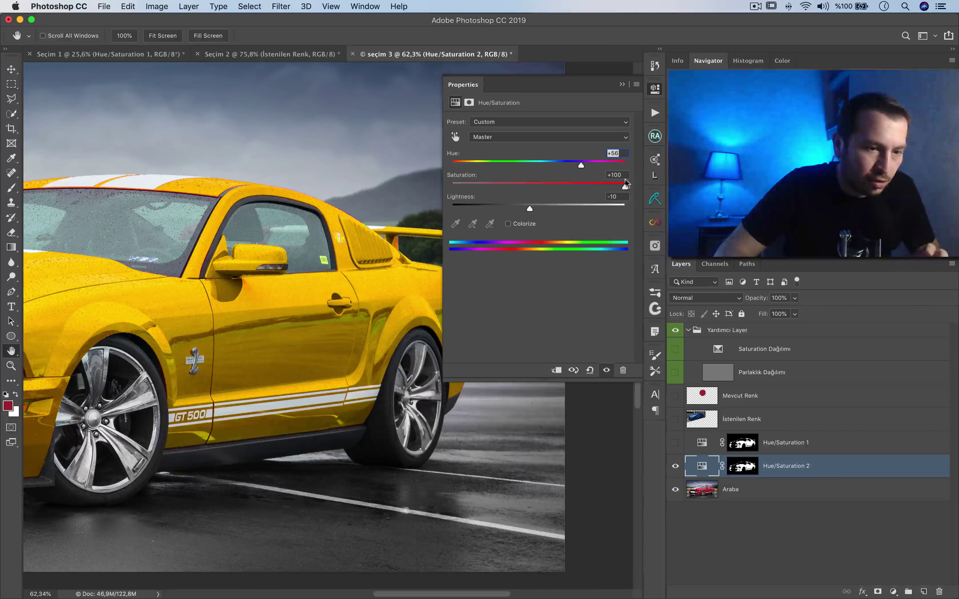
pyautogui.scroll(-3, 371, 288)
pyautogui.hscroll(-5, 371, 289)
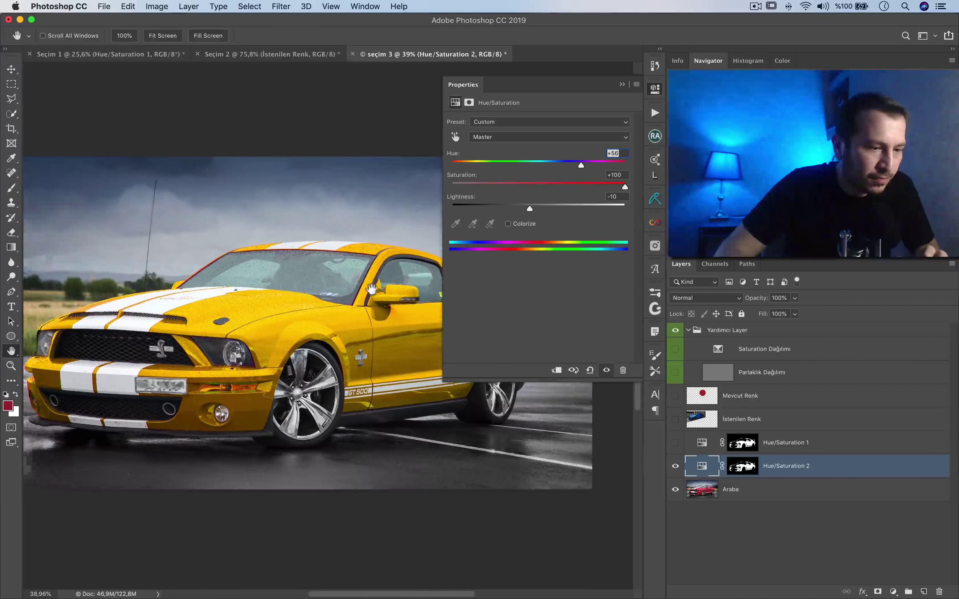
pyautogui.scroll(5, 389, 334)
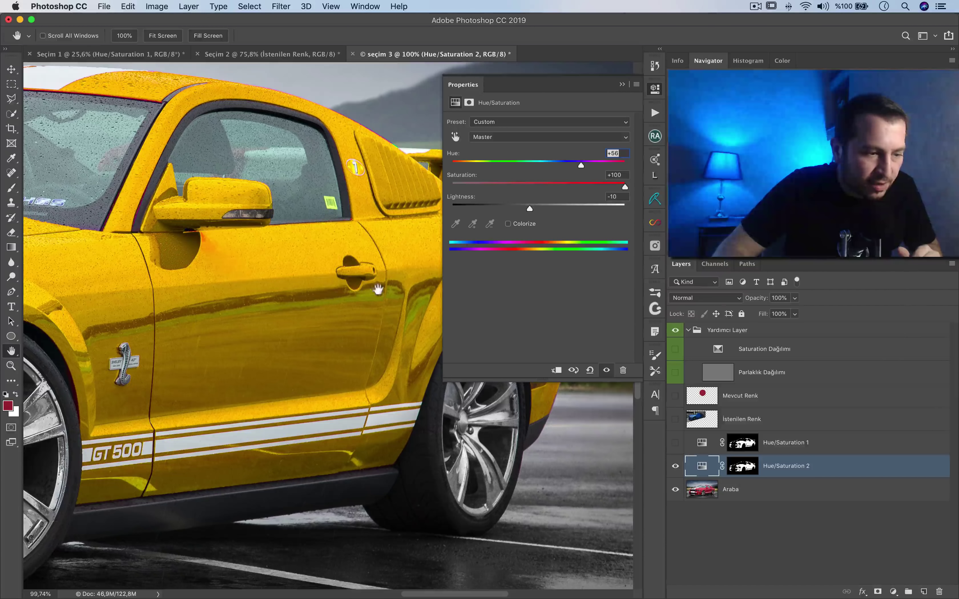
pyautogui.click(665, 87)
pyautogui.click(832, 443)
# Delete the Mevcut Renk, İstenilen Renk and Hue/Saturation 1 layers
pyautogui.keyDown('shift'); pyautogui.click(826, 403); pyautogui.keyUp('shift')
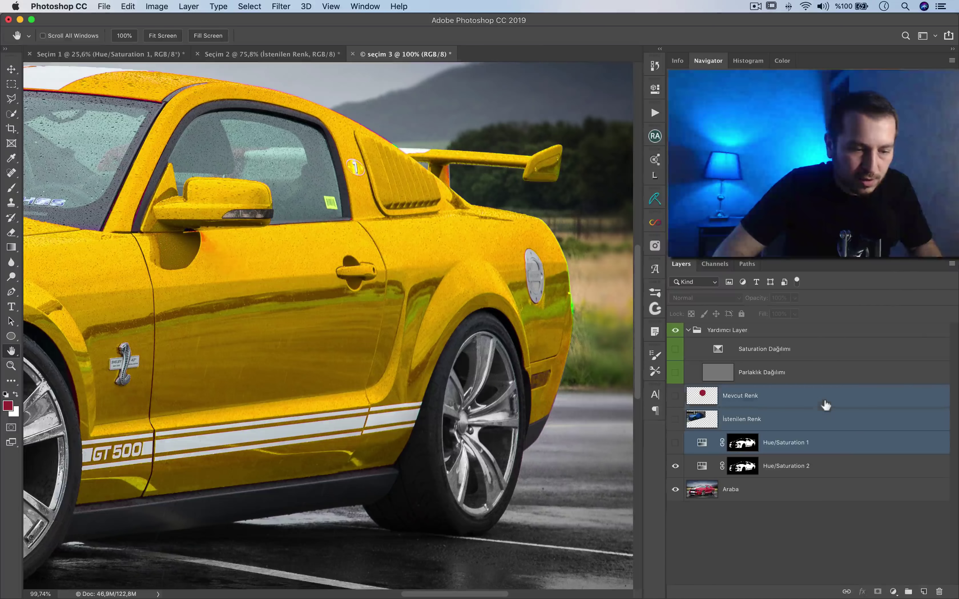
pyautogui.moveTo(868, 454); pyautogui.dragTo(939, 591)
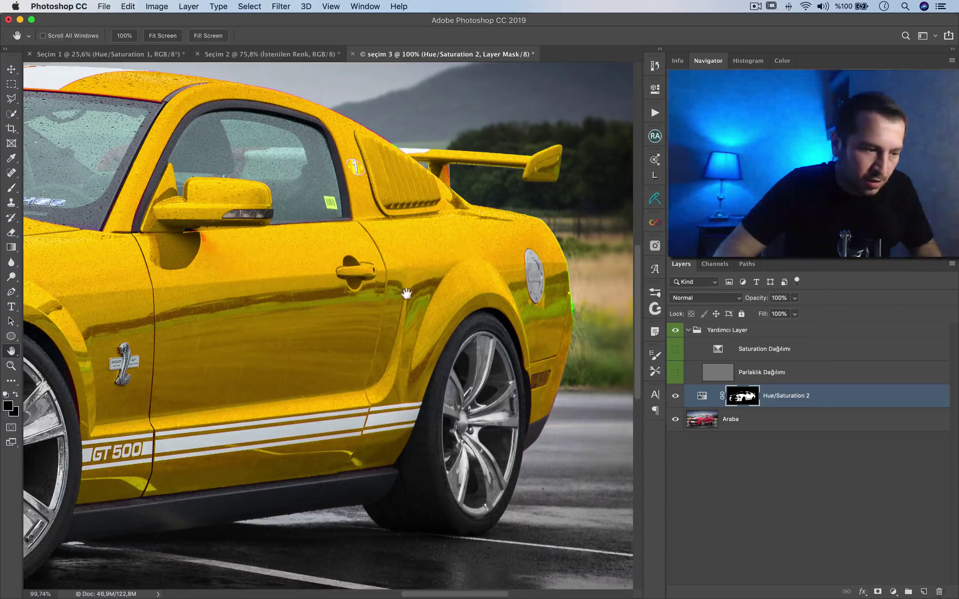
pyautogui.scroll(-3, 406, 293)
pyautogui.moveTo(406, 293); pyautogui.dragTo(484, 341)
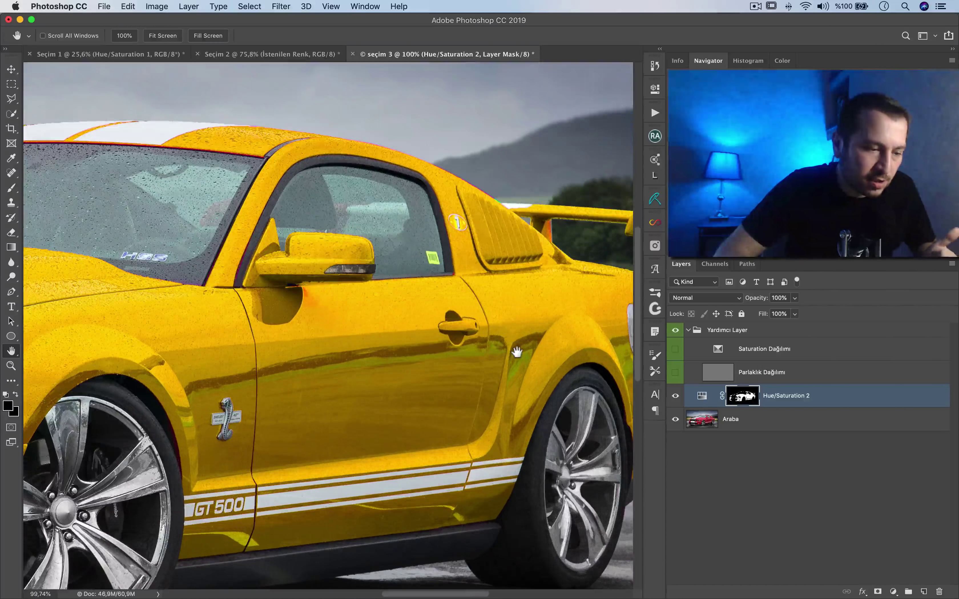
pyautogui.scroll(3, 511, 350)
# Review Hue/Saturation 2's settings on the yellow car door, then select the Araba layer
pyautogui.doubleClick(702, 396)
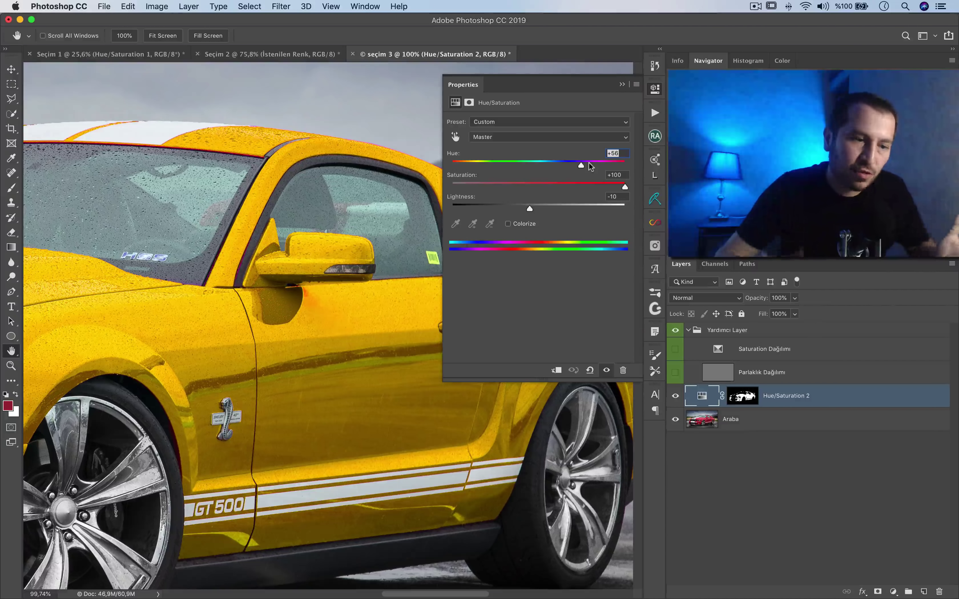
pyautogui.scroll(1, 301, 356)
pyautogui.scroll(4, 319, 335)
pyautogui.moveTo(195, 339)
pyautogui.mouseDown()
pyautogui.moveTo(126, 319)
pyautogui.moveTo(397, 269)
pyautogui.mouseUp()
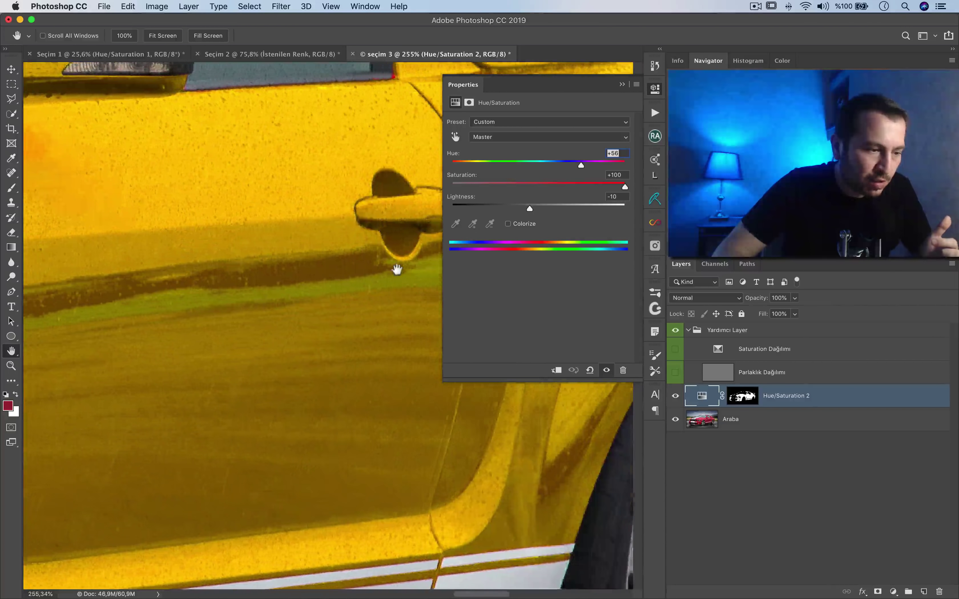
pyautogui.scroll(-3, 335, 332)
pyautogui.scroll(-2, 321, 317)
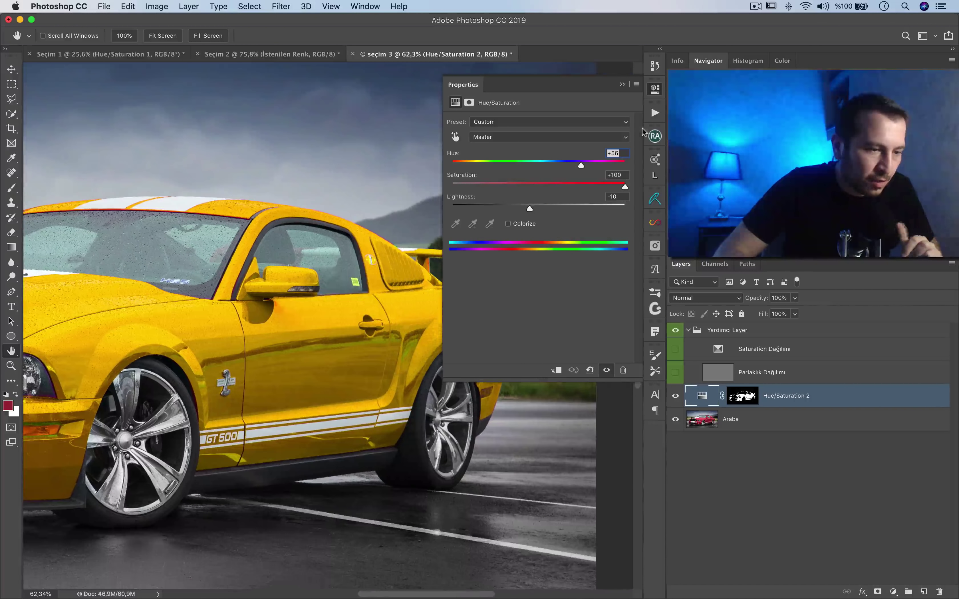
pyautogui.click(825, 481)
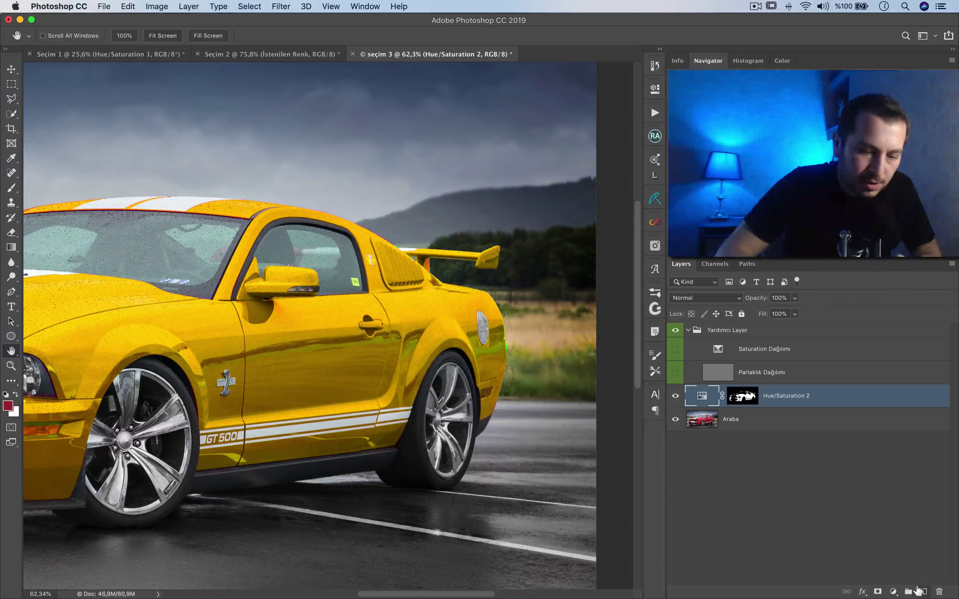
pyautogui.click(732, 423)
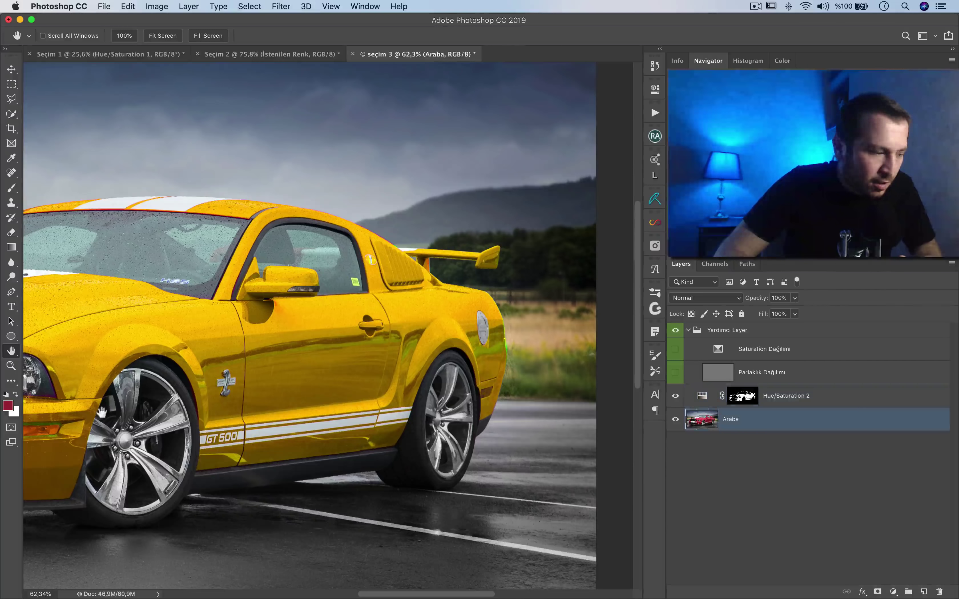
# Add an empty layer above Hue/Saturation 2 and set the foreground colour to gold-brown 8c6e00
pyautogui.click(8, 407)
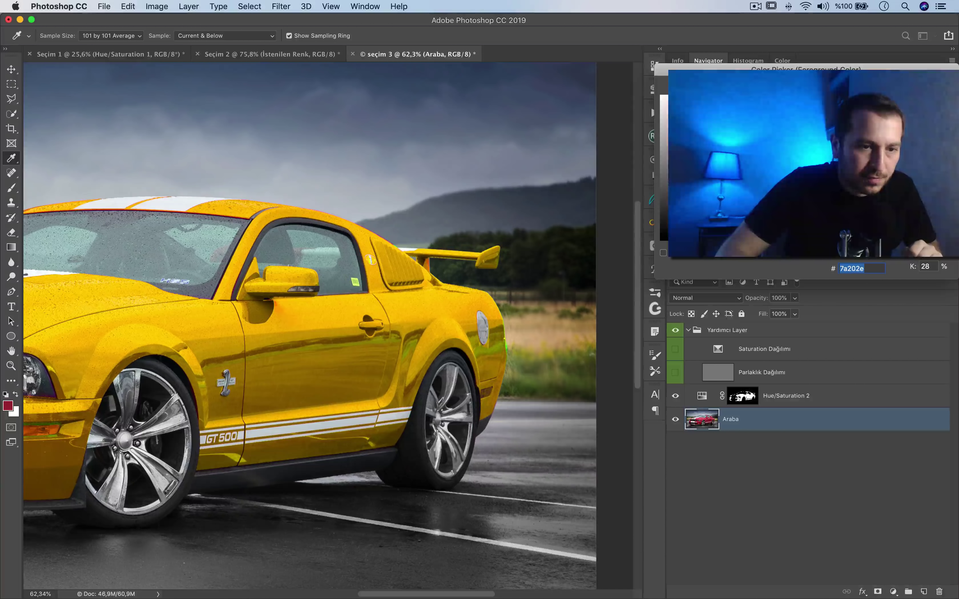
pyautogui.press('Return')
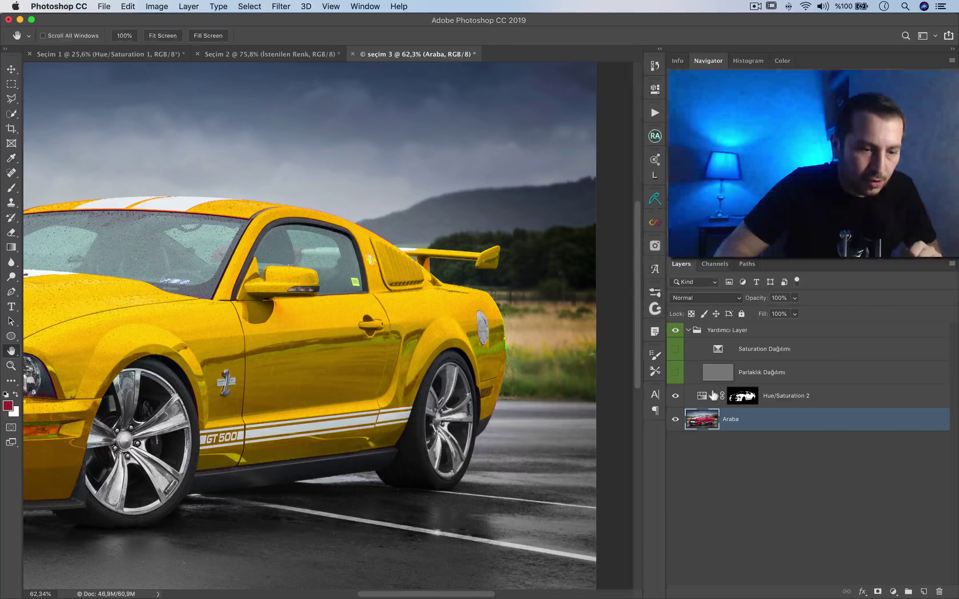
pyautogui.click(742, 396)
pyautogui.click(928, 591)
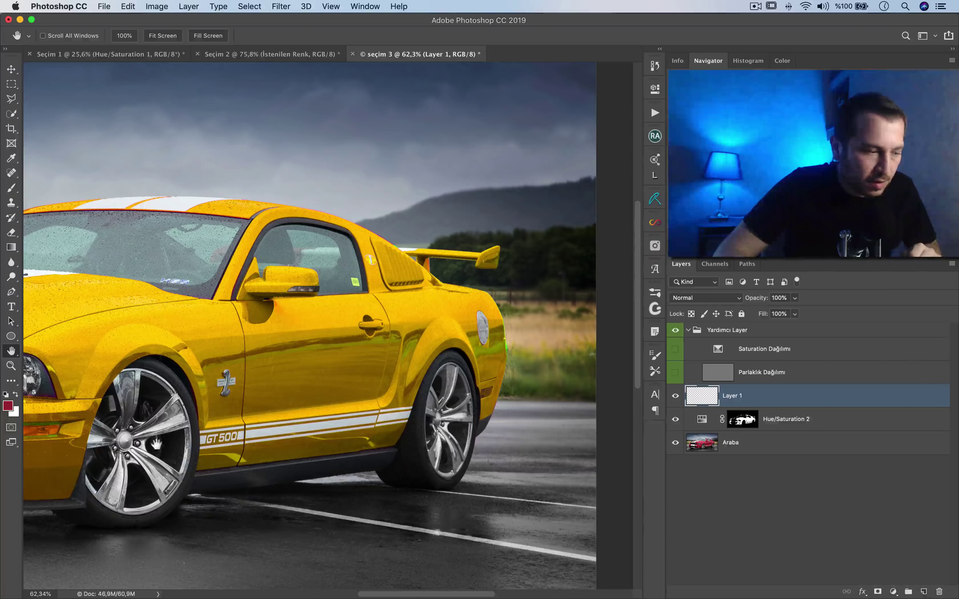
pyautogui.click(8, 406)
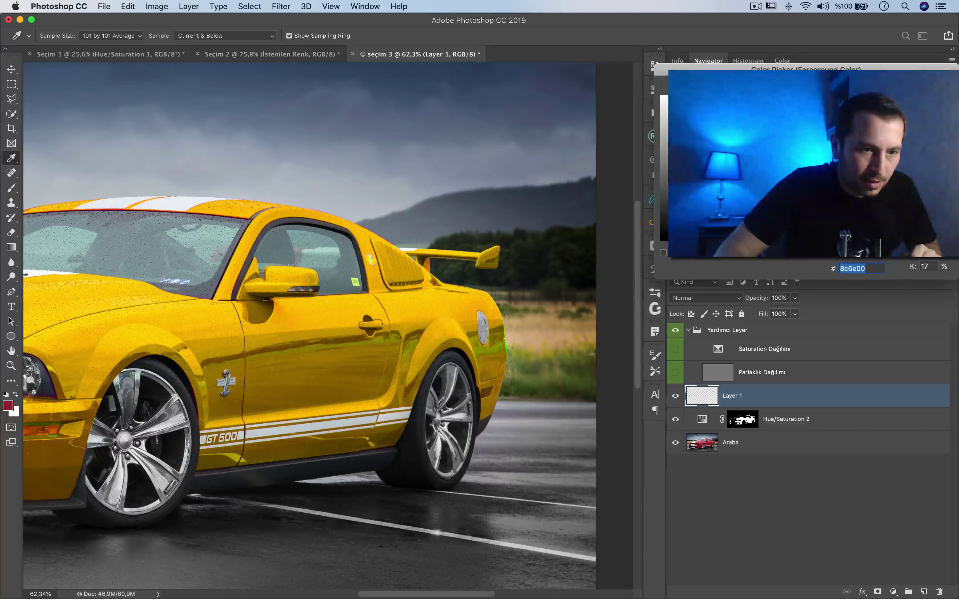
pyautogui.press('Return')
# Add an 8c6e00 Solid Color fill layer and copy the Hue/Saturation 2 car mask onto it
pyautogui.click(894, 592)
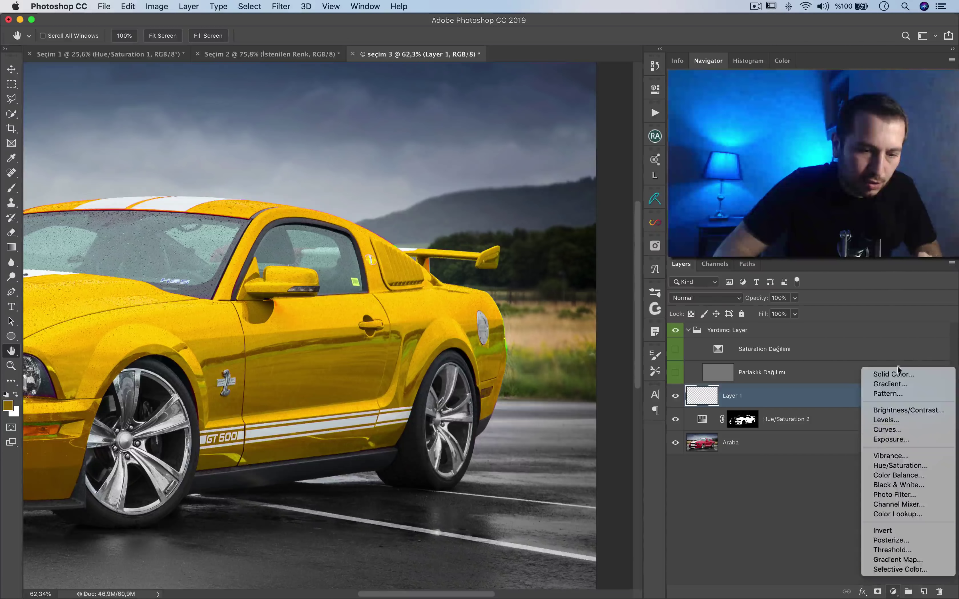
pyautogui.click(893, 374)
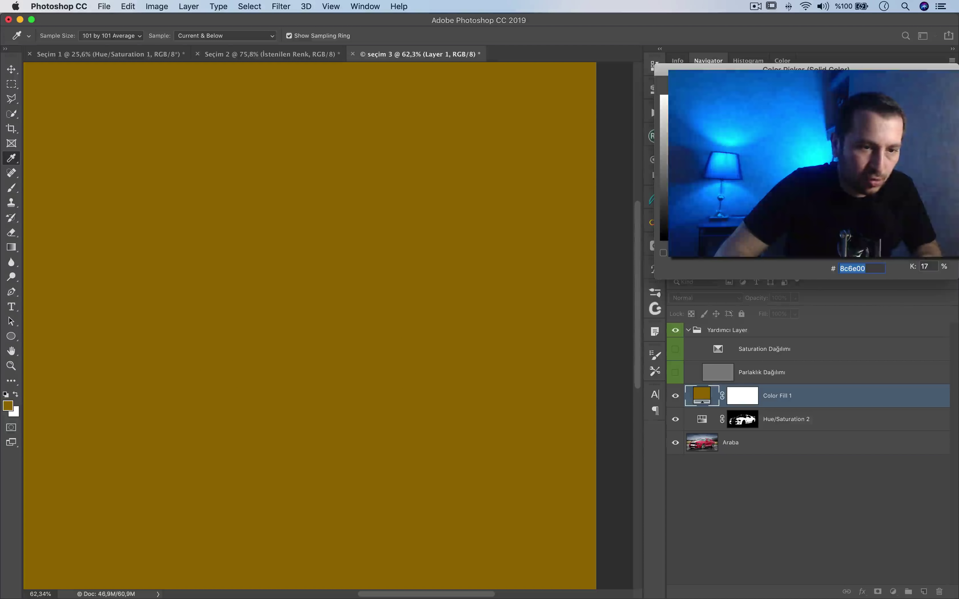
pyautogui.press('Return')
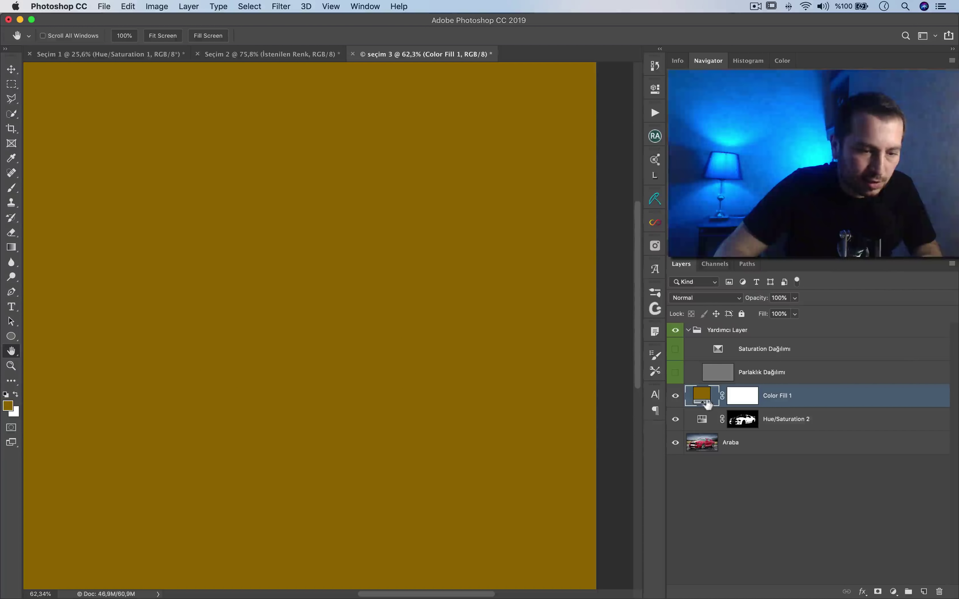
pyautogui.moveTo(748, 427); pyautogui.dragTo(730, 399)
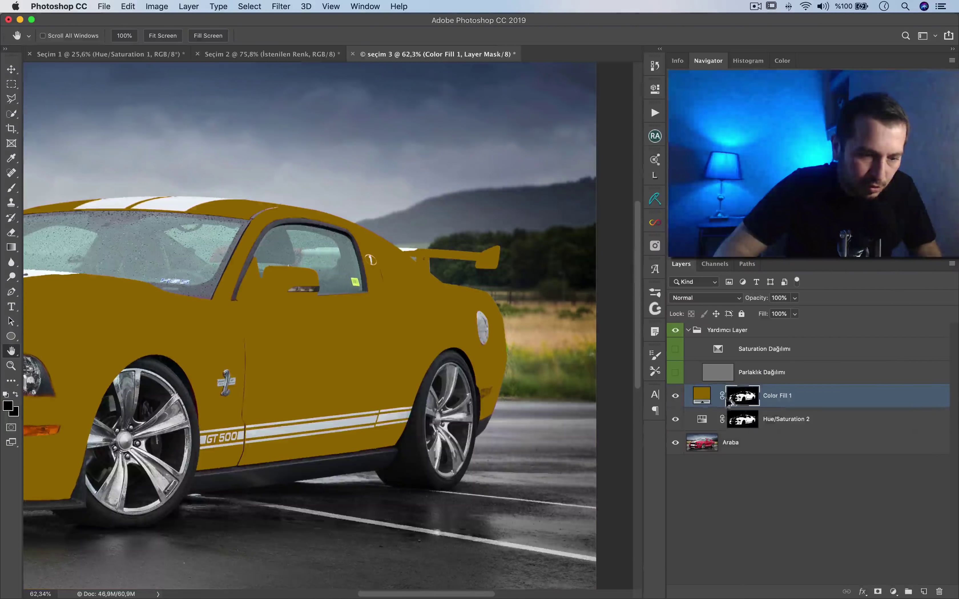
# Switch Color Fill 1's blend mode to Hue, tinting the Mustang gold-yellow with shading intact
pyautogui.click(702, 395)
pyautogui.click(694, 298)
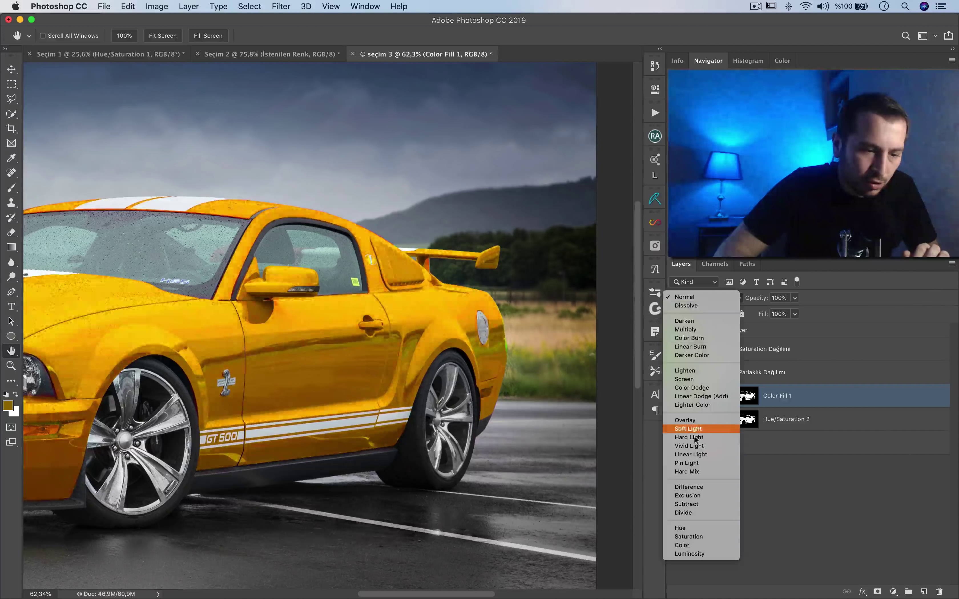
pyautogui.click(692, 528)
pyautogui.scroll(5, 313, 344)
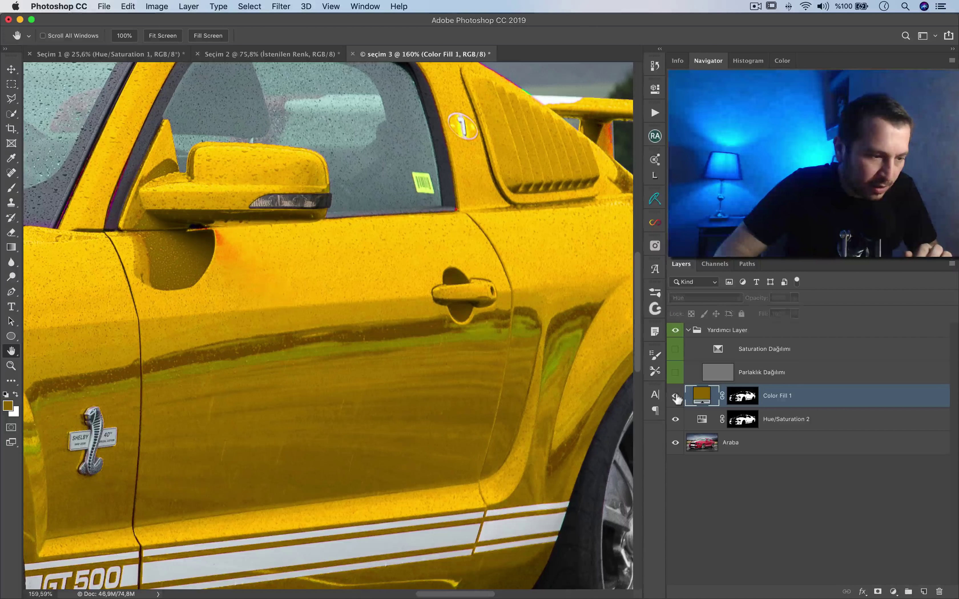
pyautogui.scroll(-5, 444, 312)
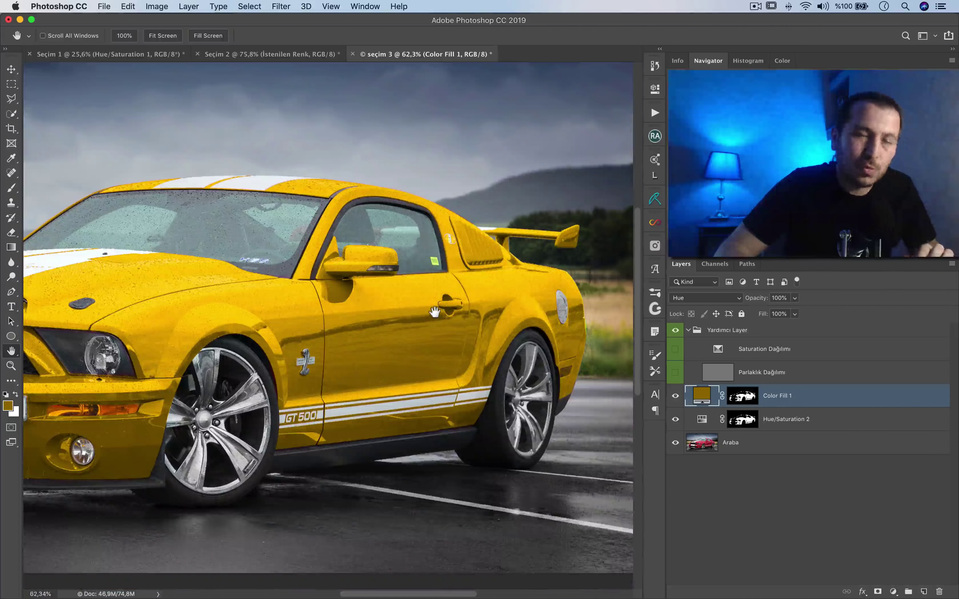
pyautogui.scroll(-2, 444, 317)
pyautogui.scroll(-2, 464, 325)
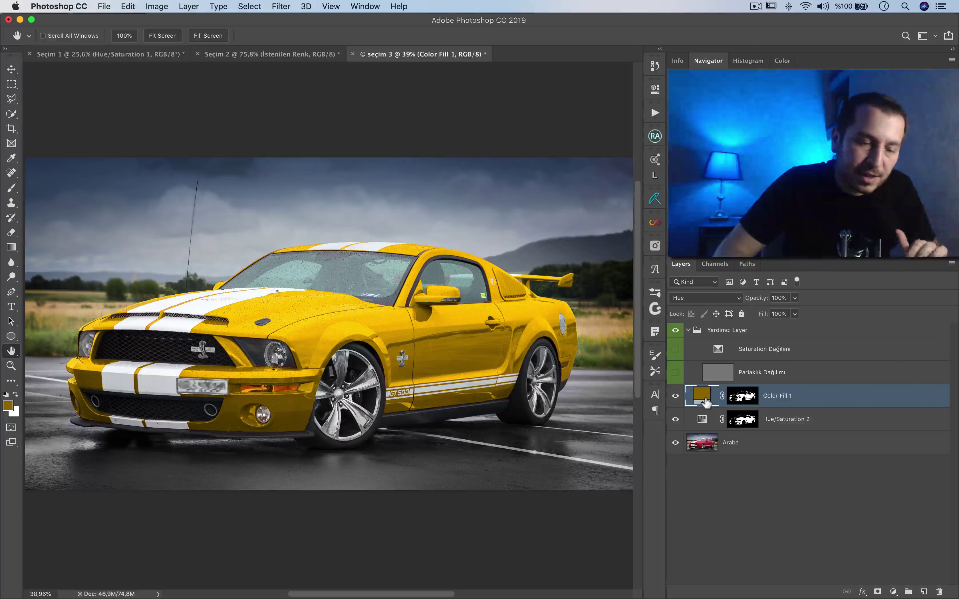
pyautogui.doubleClick(703, 397)
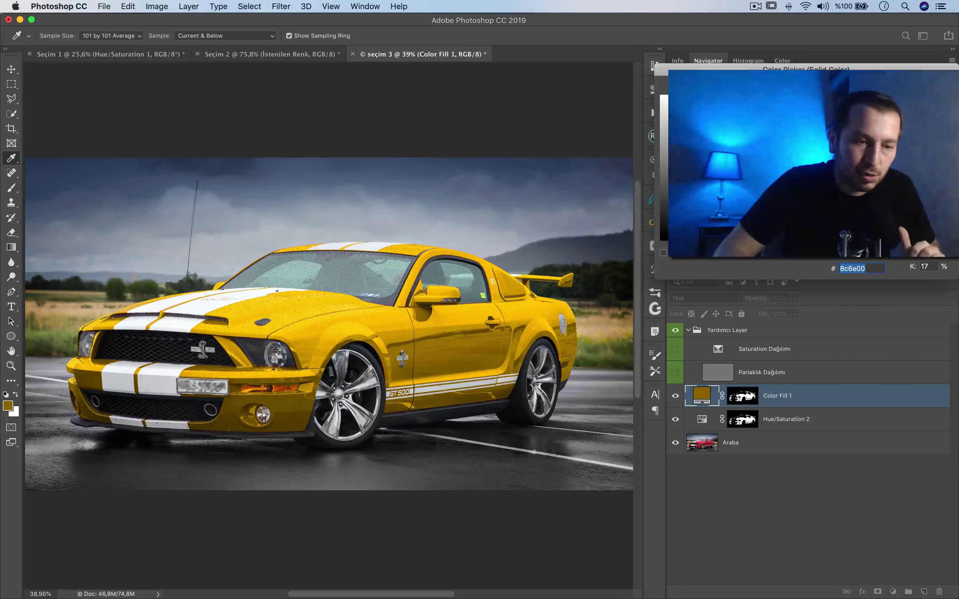
pyautogui.press('Return')
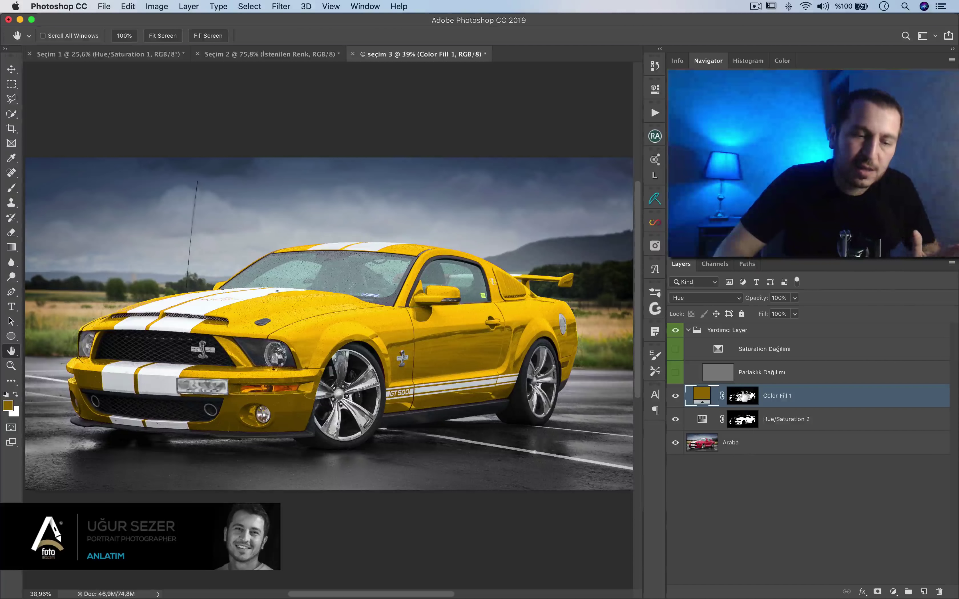
pyautogui.scroll(5, 413, 249)
pyautogui.scroll(3, 413, 249)
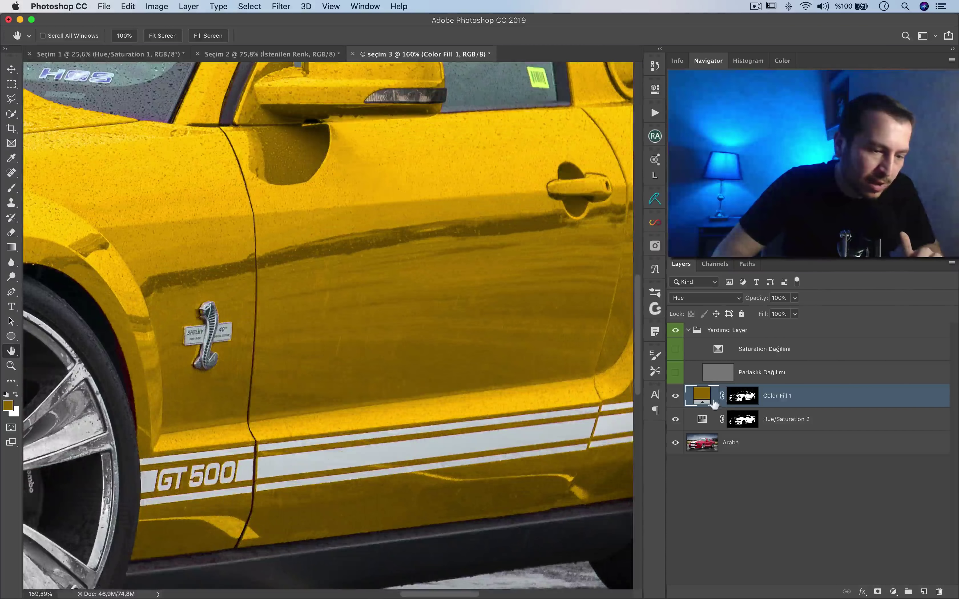
pyautogui.click(682, 401)
pyautogui.moveTo(518, 263); pyautogui.dragTo(372, 307)
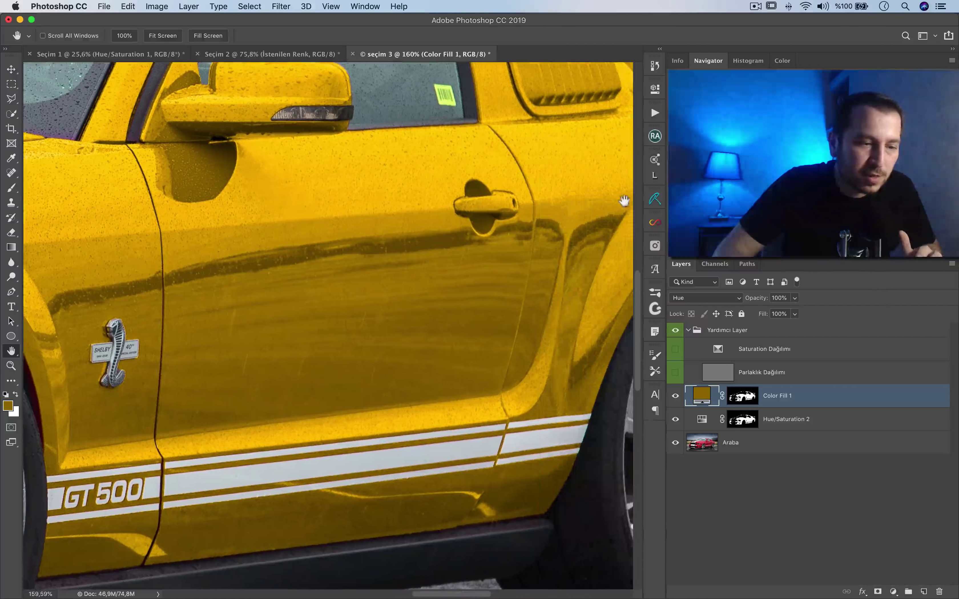
pyautogui.click(675, 395)
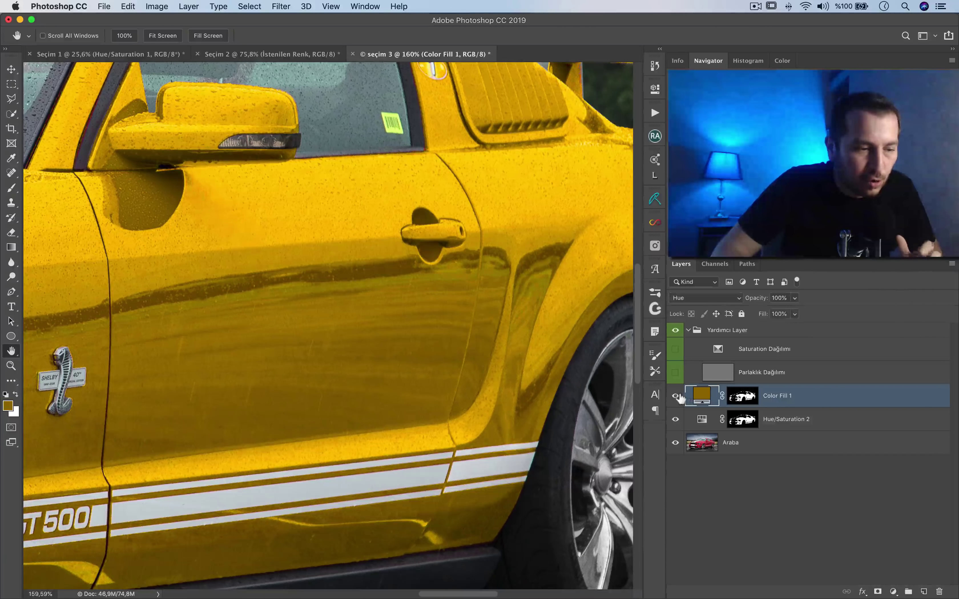
pyautogui.scroll(-5, 556, 328)
pyautogui.moveTo(476, 310); pyautogui.dragTo(551, 337)
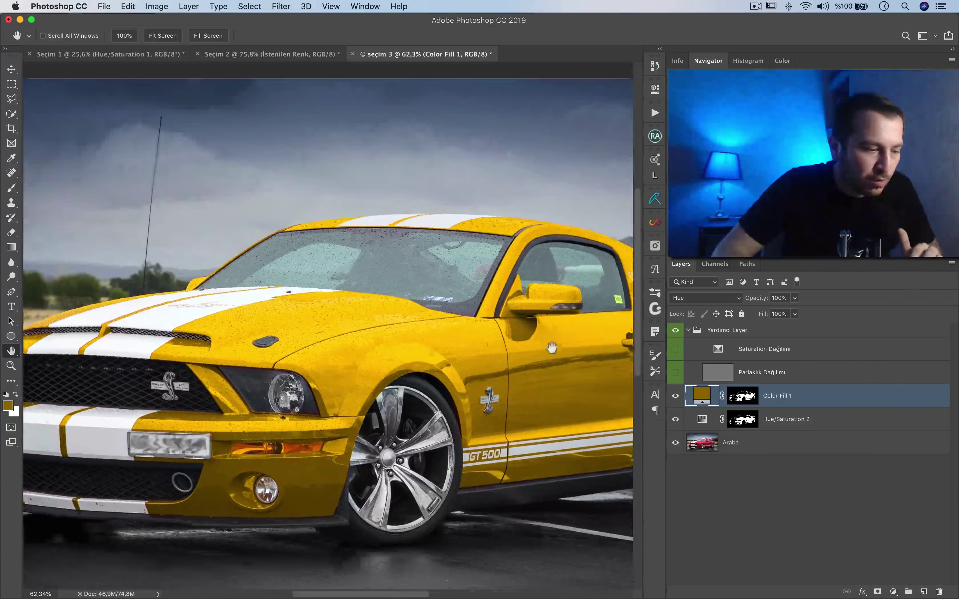
pyautogui.scroll(-3, 515, 336)
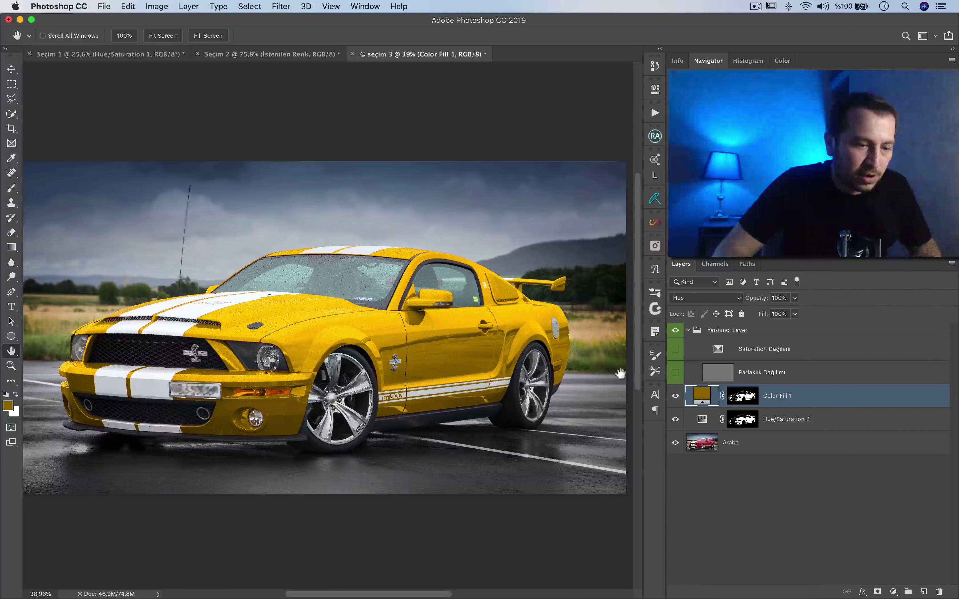